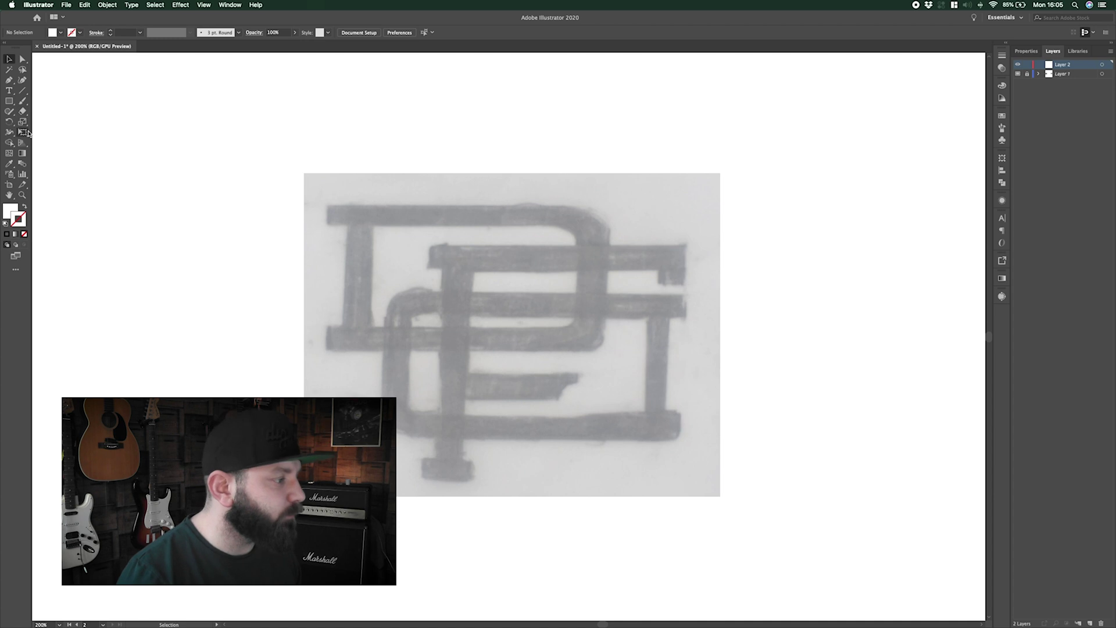
- Draw a rectangle about 206 by 108 px over the sketched D, with no fill and a magenta stroke
click(8, 103)
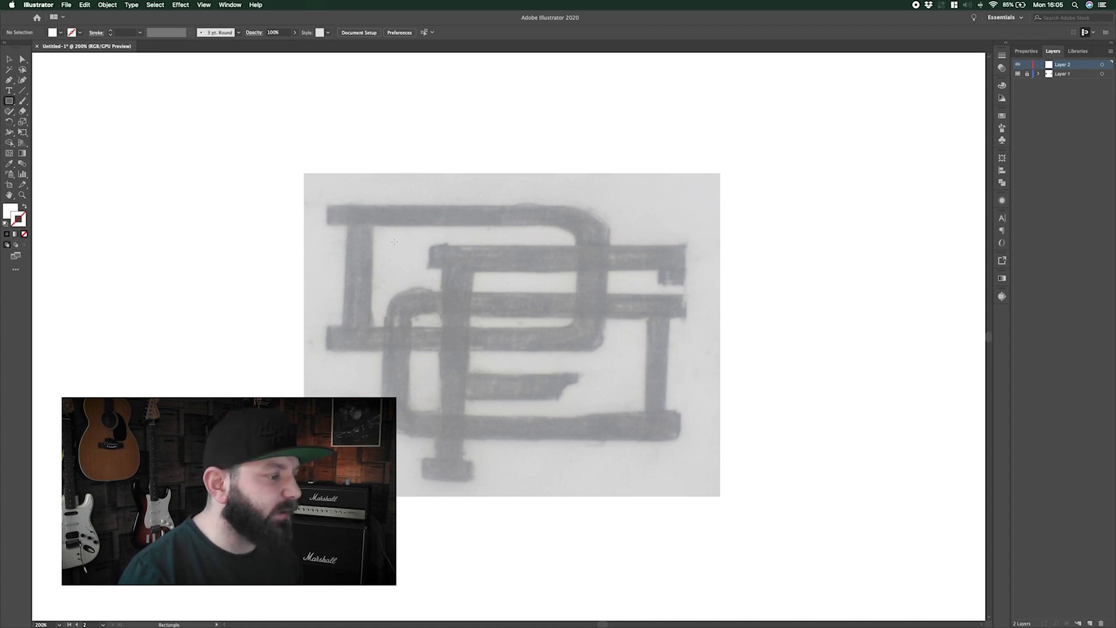
drag(360, 216, 590, 336)
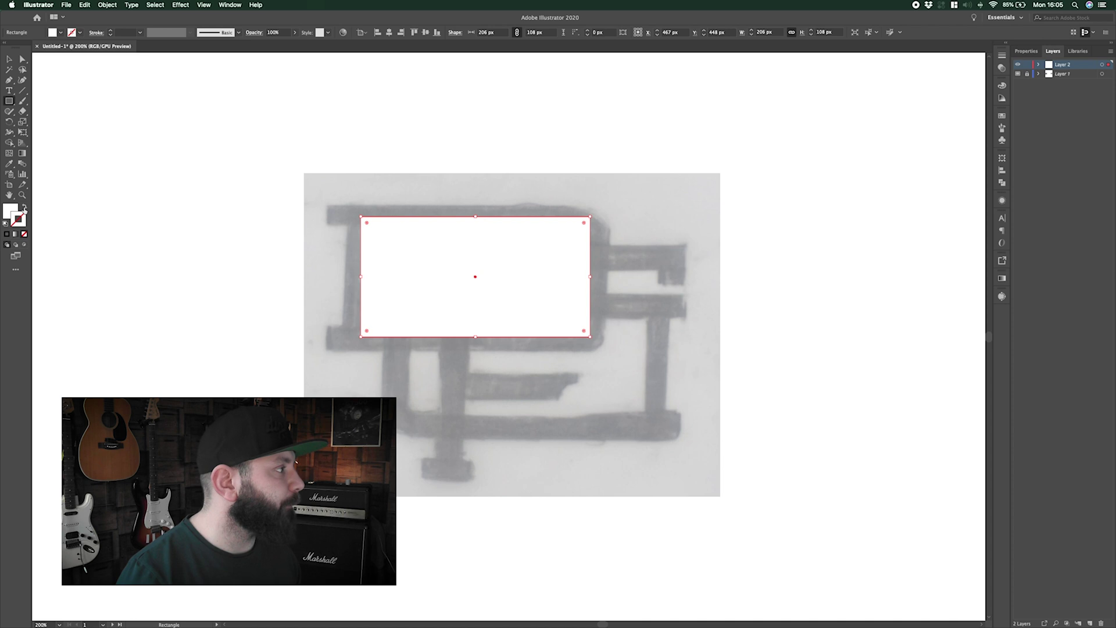
click(24, 207)
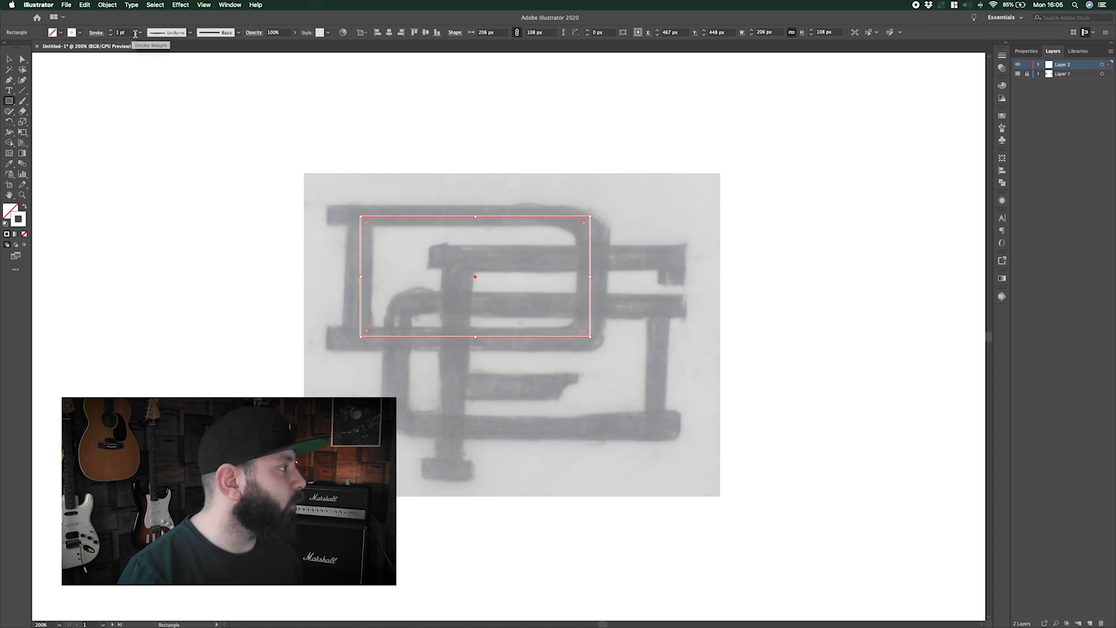
click(71, 33)
click(61, 47)
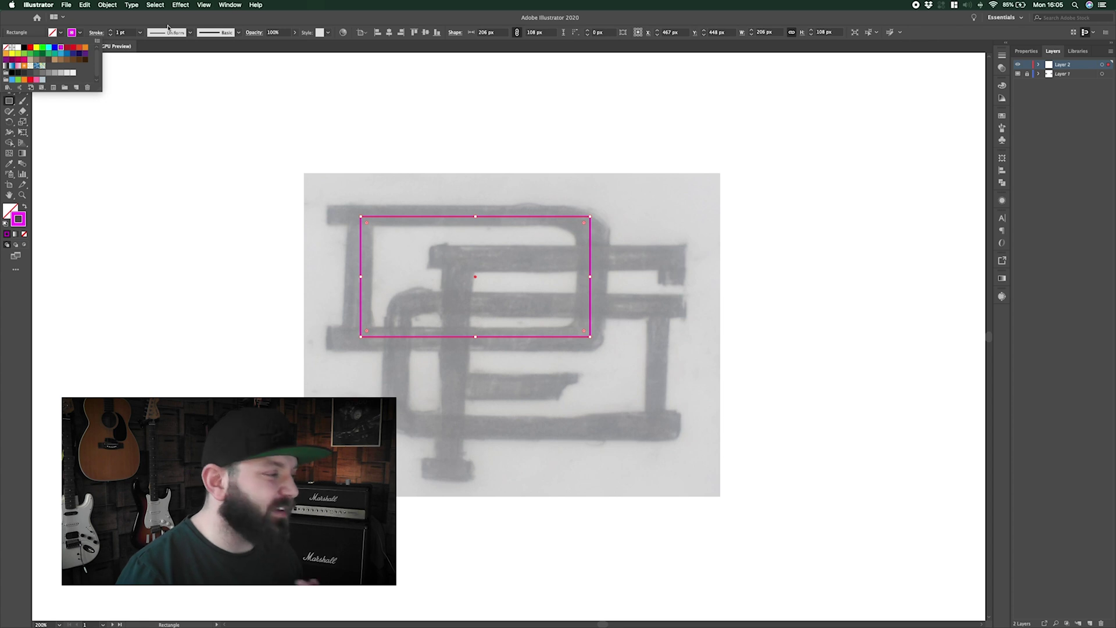
- Increase the rectangle's stroke weight to 17 pt
click(128, 32)
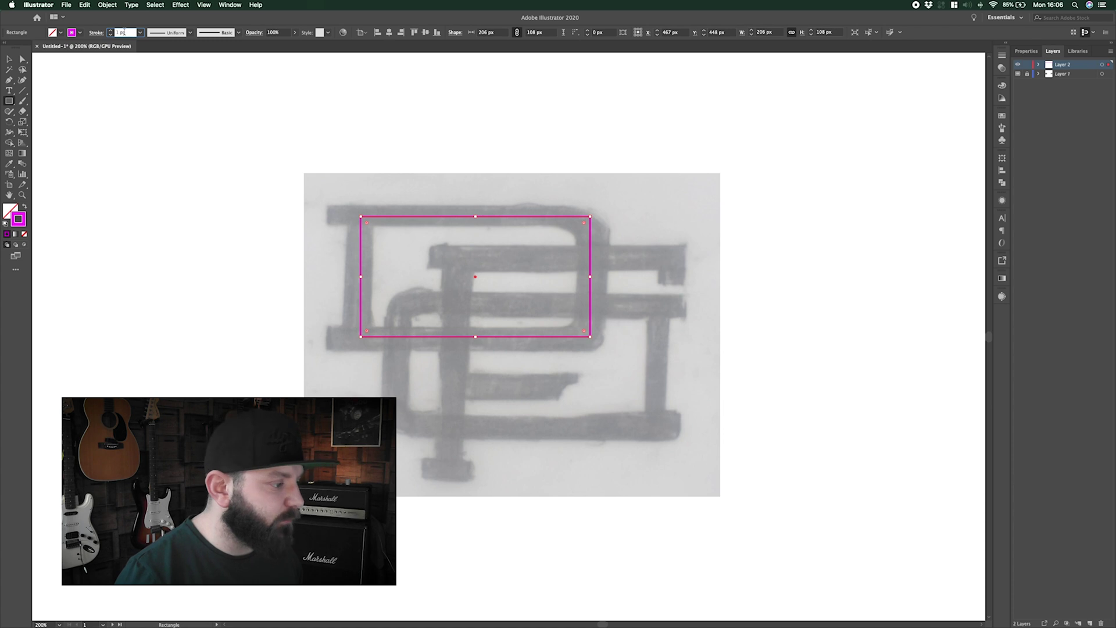
click(123, 32)
key(Up)
key(Up)
key(Up)
key(Up)
key(Up)
key(Up)
key(Up)
key(Up)
key(Up)
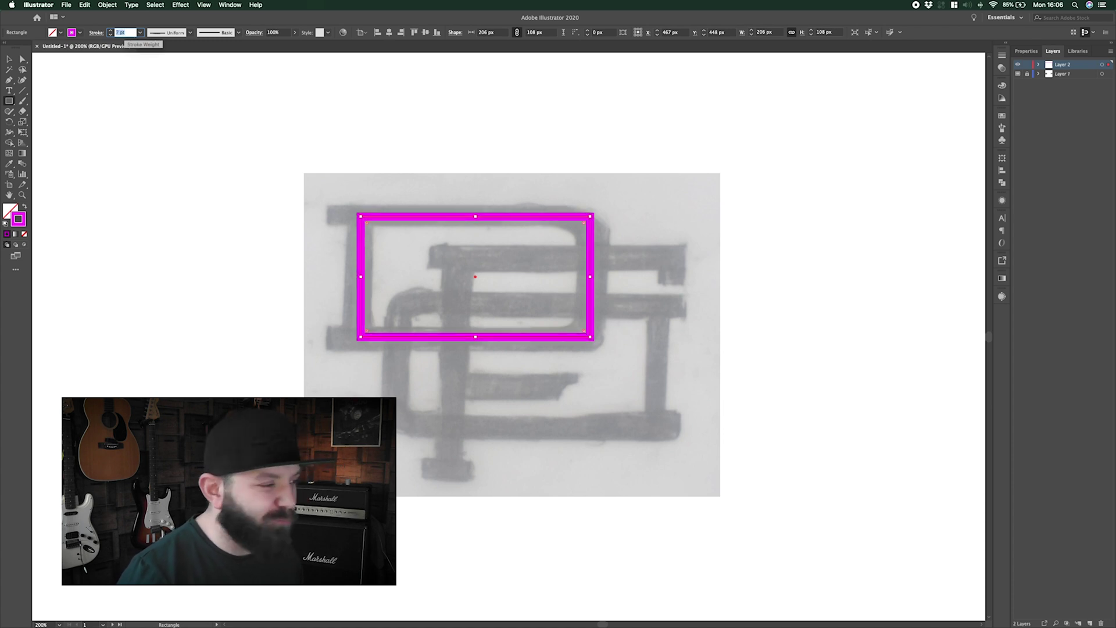
key(Up)
key(Up)
key(Up)
key(Up)
key(Up)
key(Up)
key(Up)
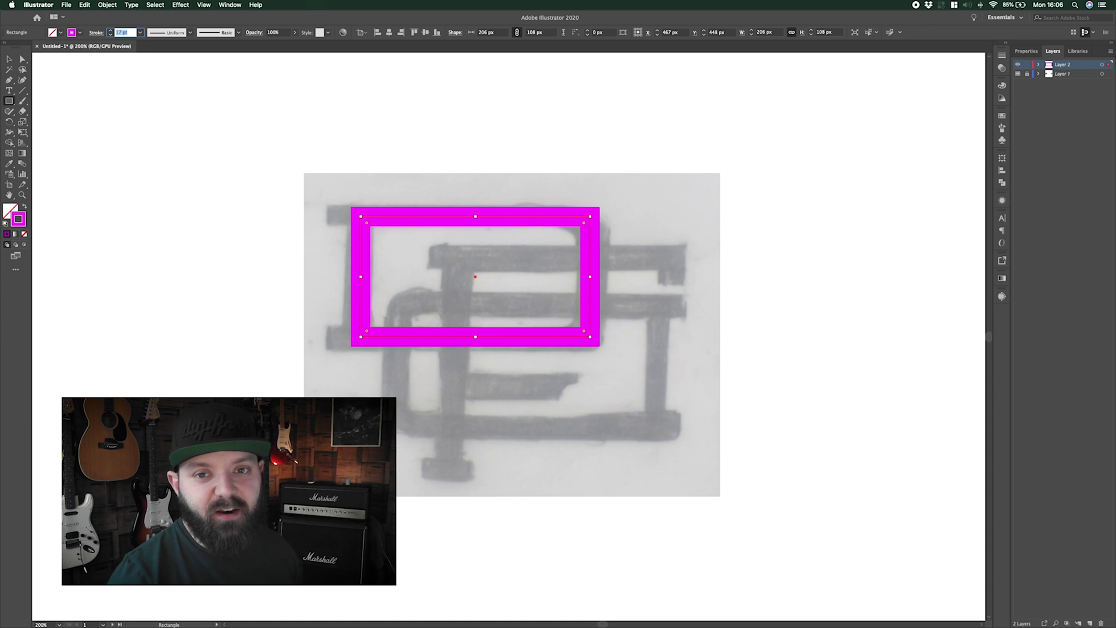
- Round the two right-hand corners of the rectangle to a radius of about 26.54 px to form the D
key(a)
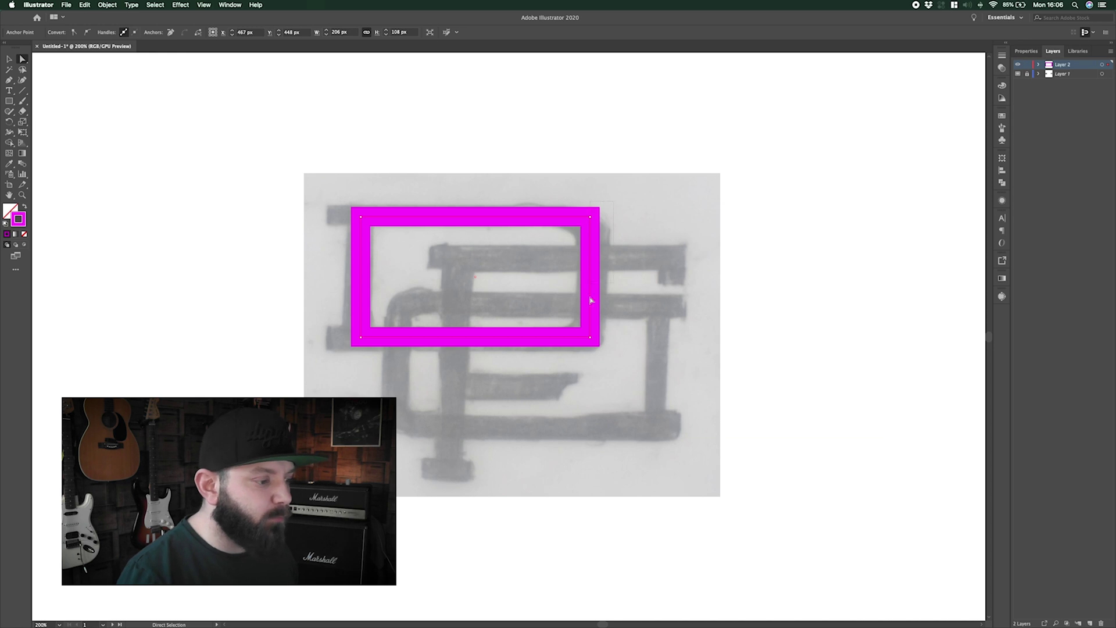
drag(581, 371, 581, 366)
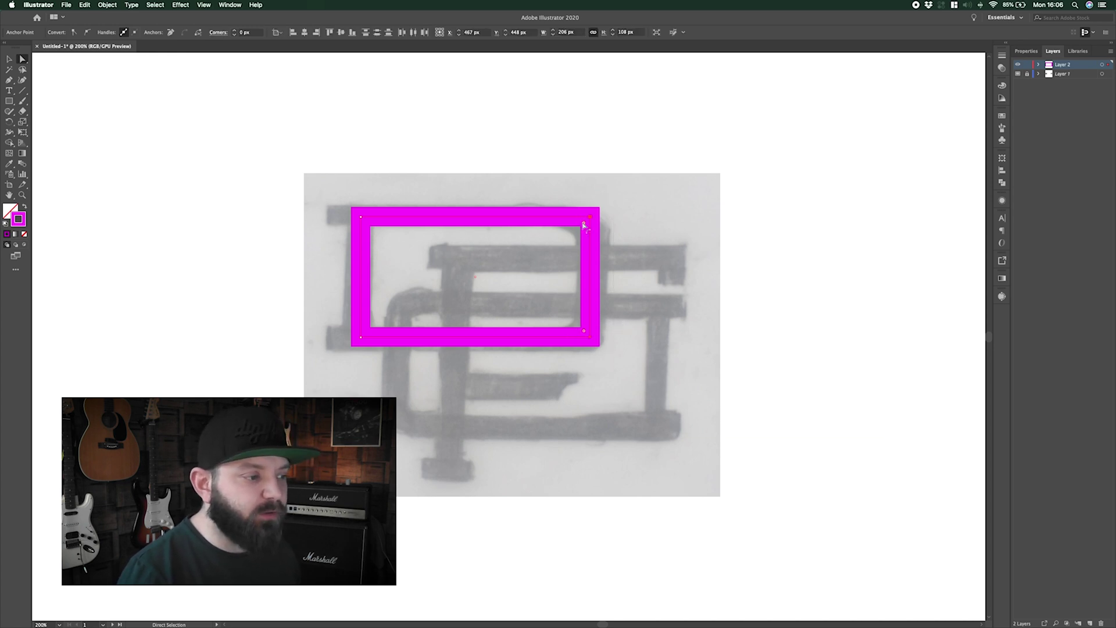
drag(584, 223, 553, 242)
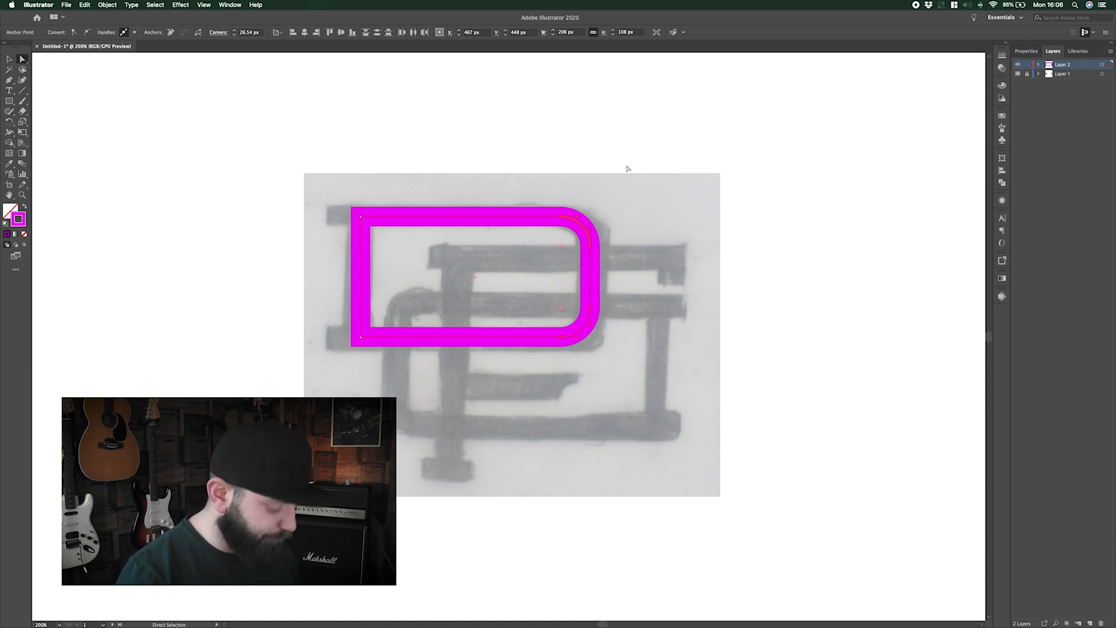
key(v)
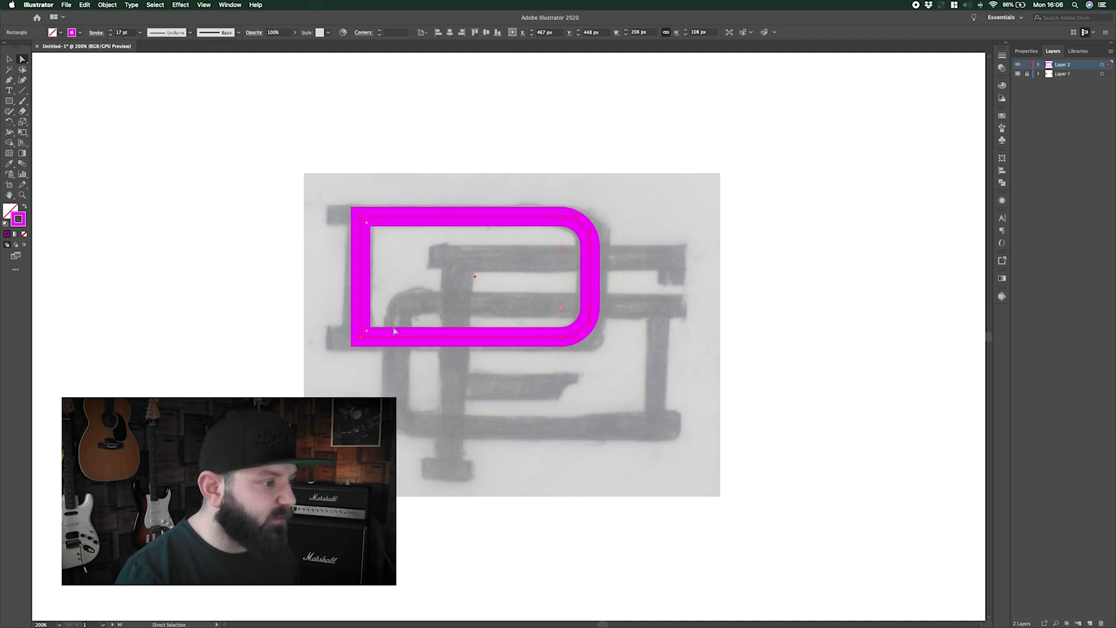
key(a)
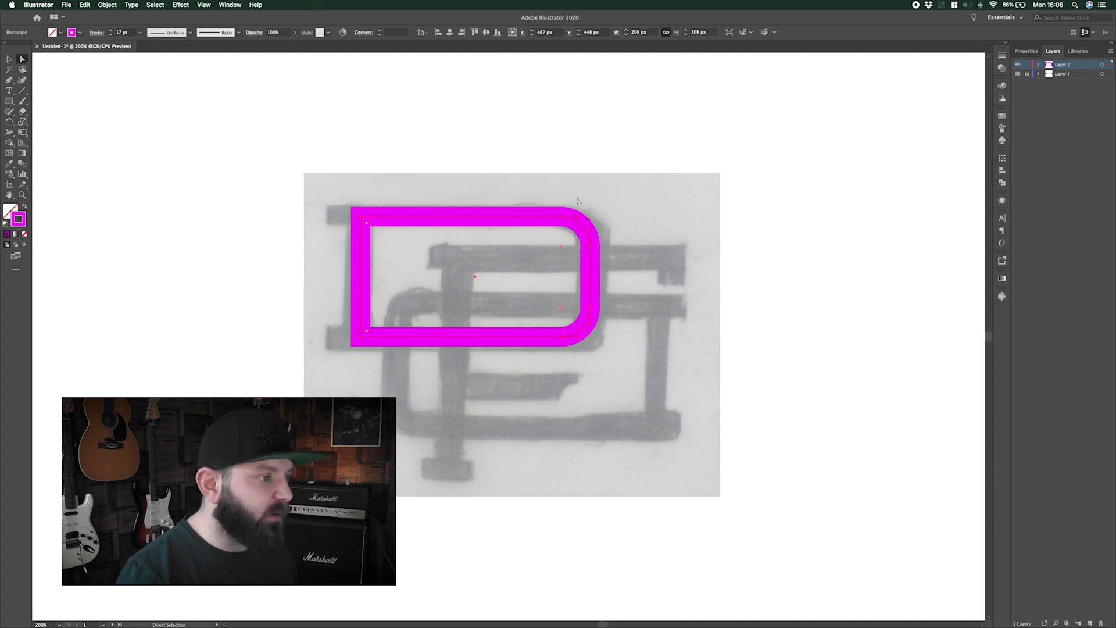
- Make a mirrored copy of the D with its rounded side facing left and place it over the sketched G
key(v)
drag(605, 238, 401, 296)
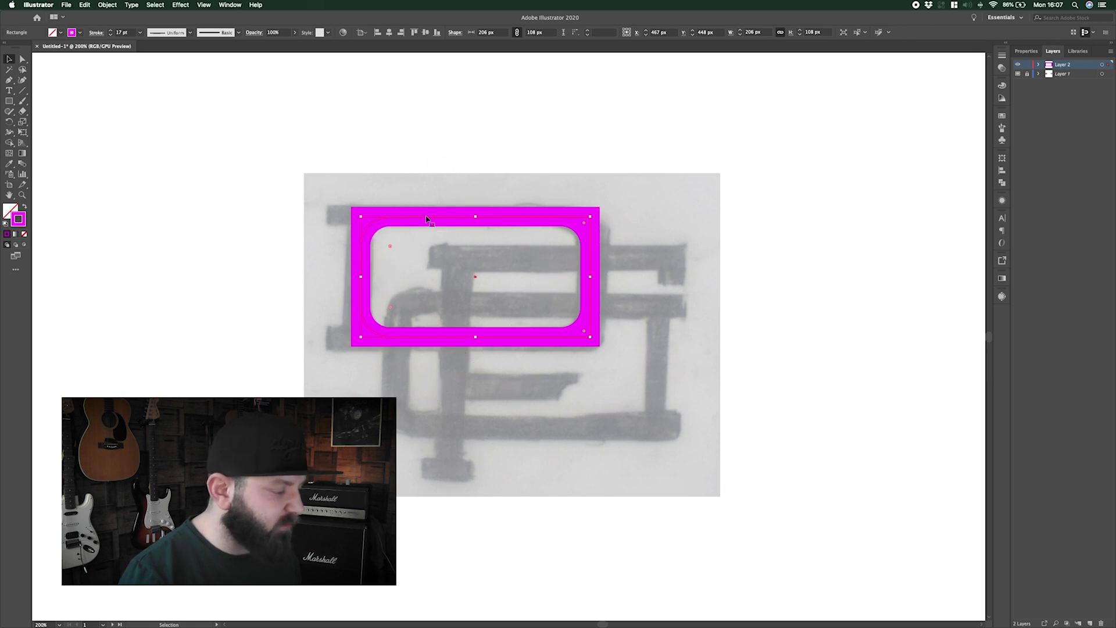
drag(430, 222, 491, 304)
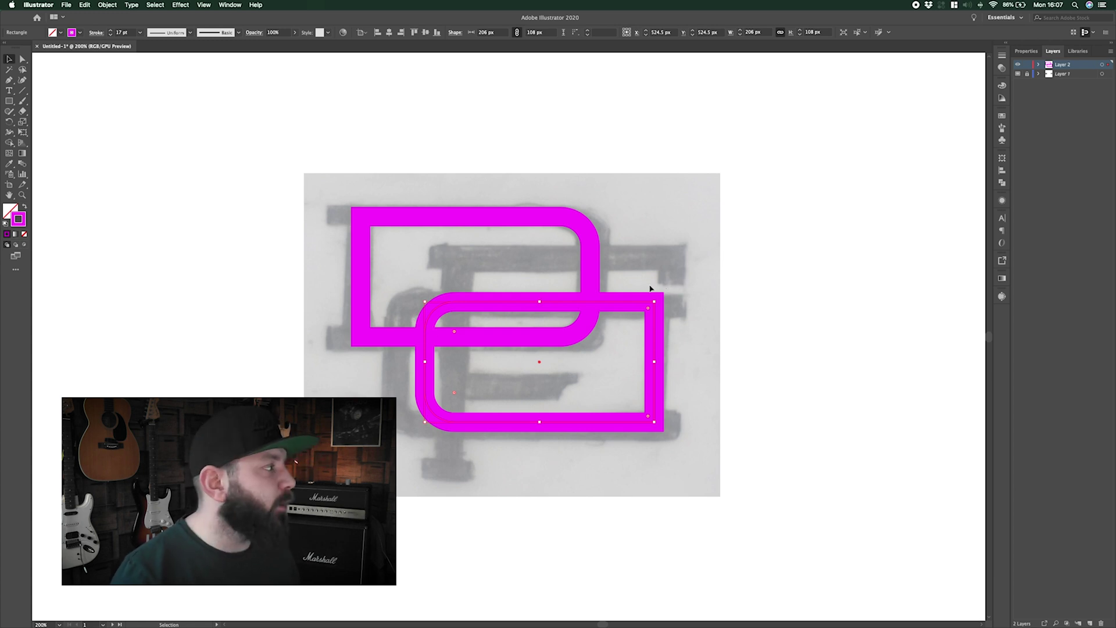
- Draw the top bar and vertical stem of the F as one path following the sketch with the Pen tool
key(p)
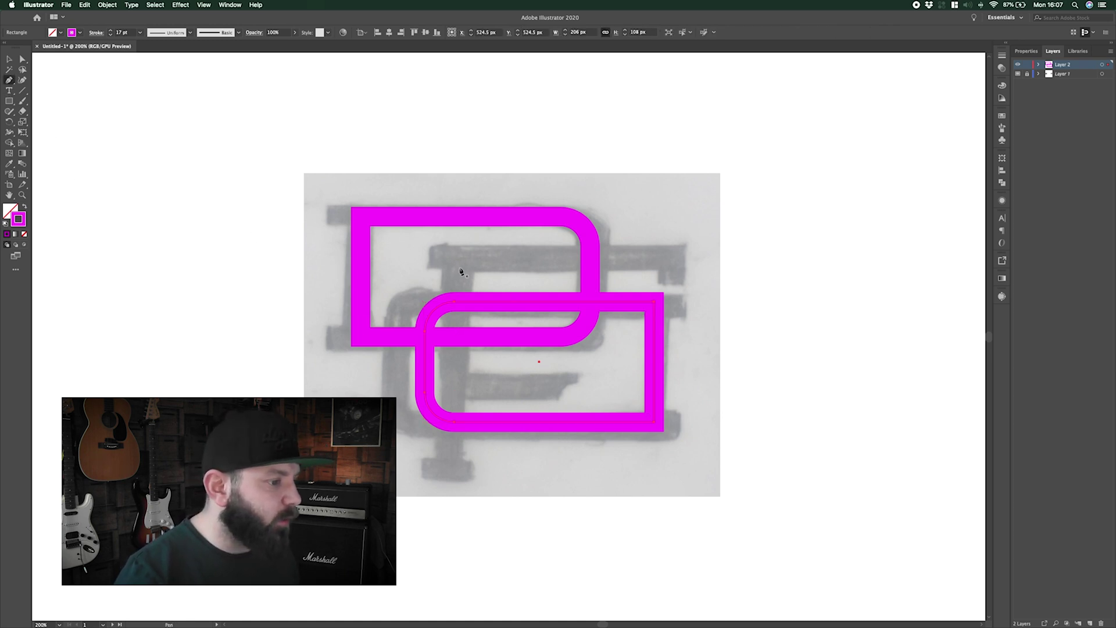
click(672, 254)
click(456, 255)
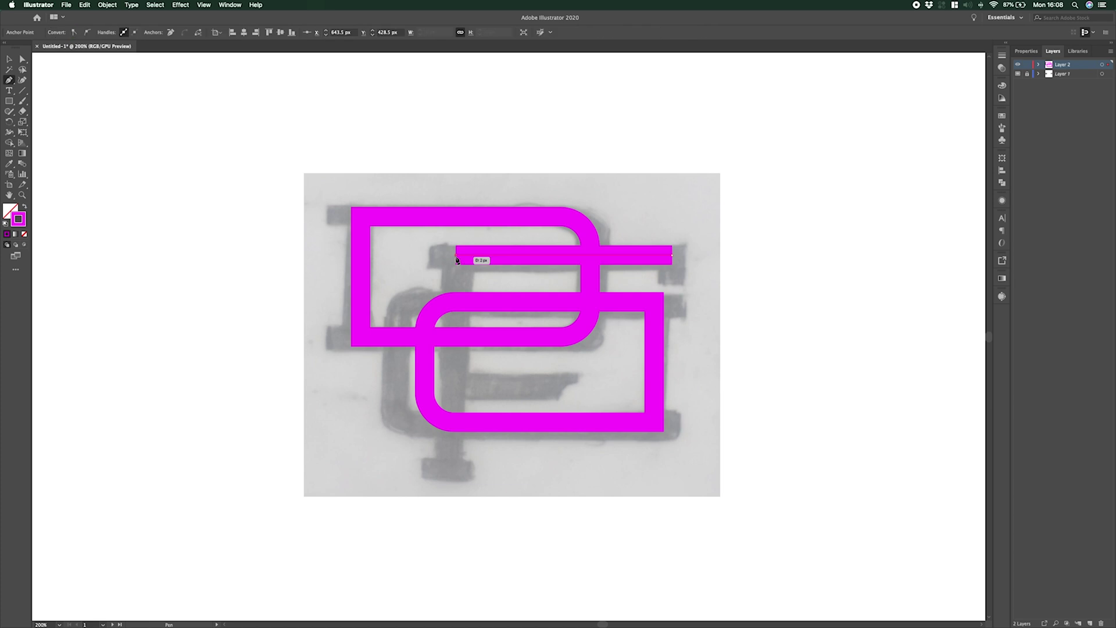
click(451, 472)
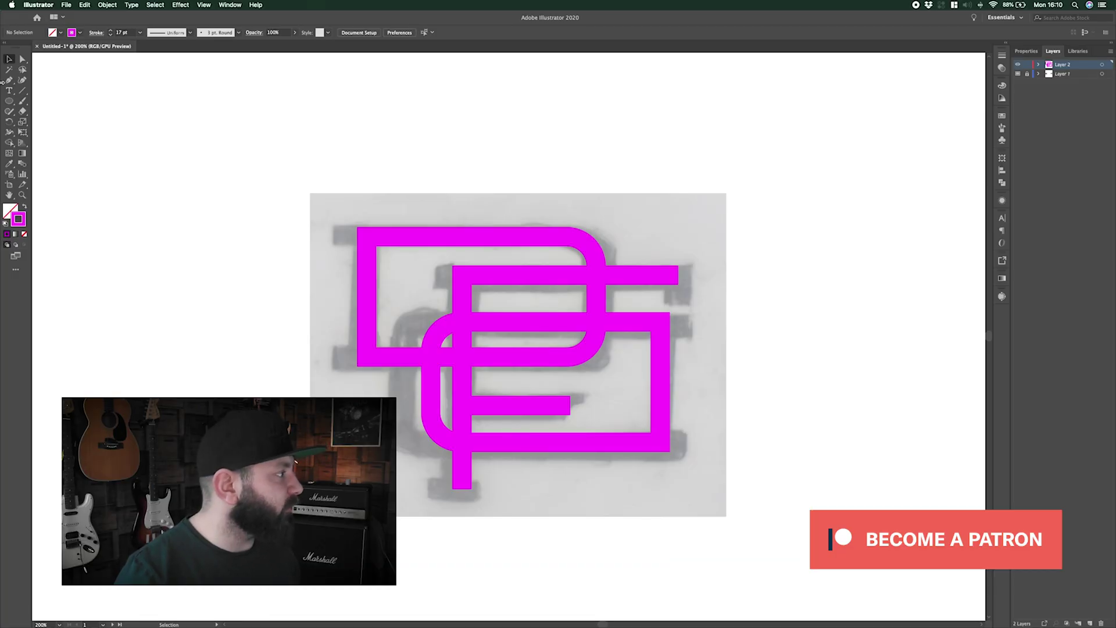
- Create four stacked horizontal guide bars left of the D, the outer two level with its top and bottom strokes, and select them
drag(337, 236, 324, 271)
key(super+z)
click(339, 237)
click(267, 237)
key(v)
key(super+d)
key(super+d)
drag(324, 339, 323, 357)
click(303, 259)
drag(289, 208, 274, 401)
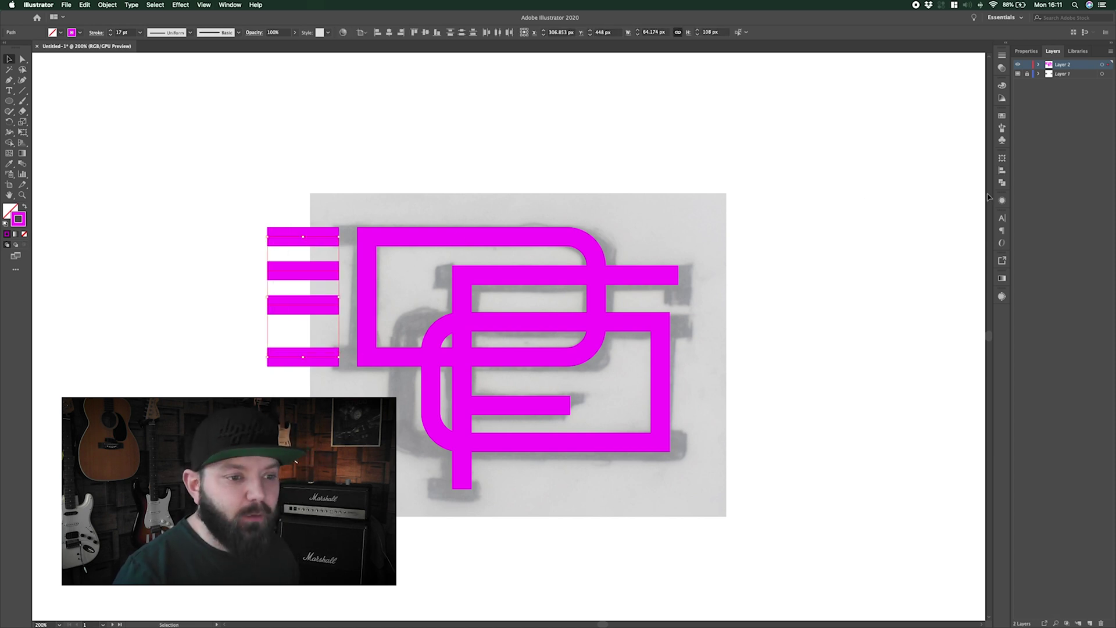
- Distribute the four guide bars evenly by their vertical centers, aligned to the selection
click(1002, 170)
click(978, 229)
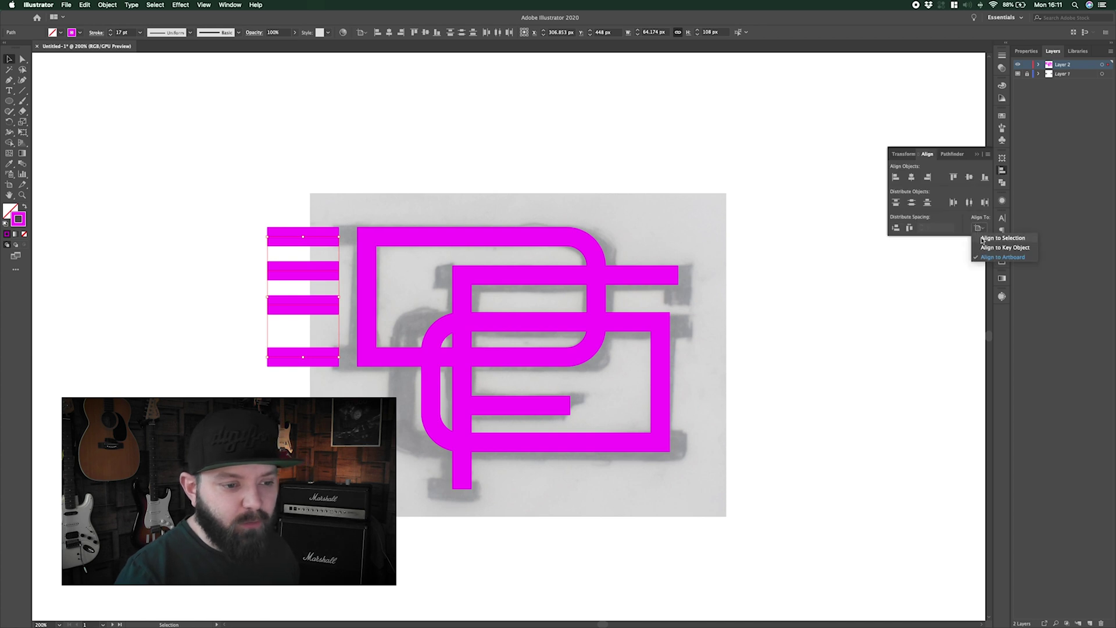
click(997, 238)
click(911, 202)
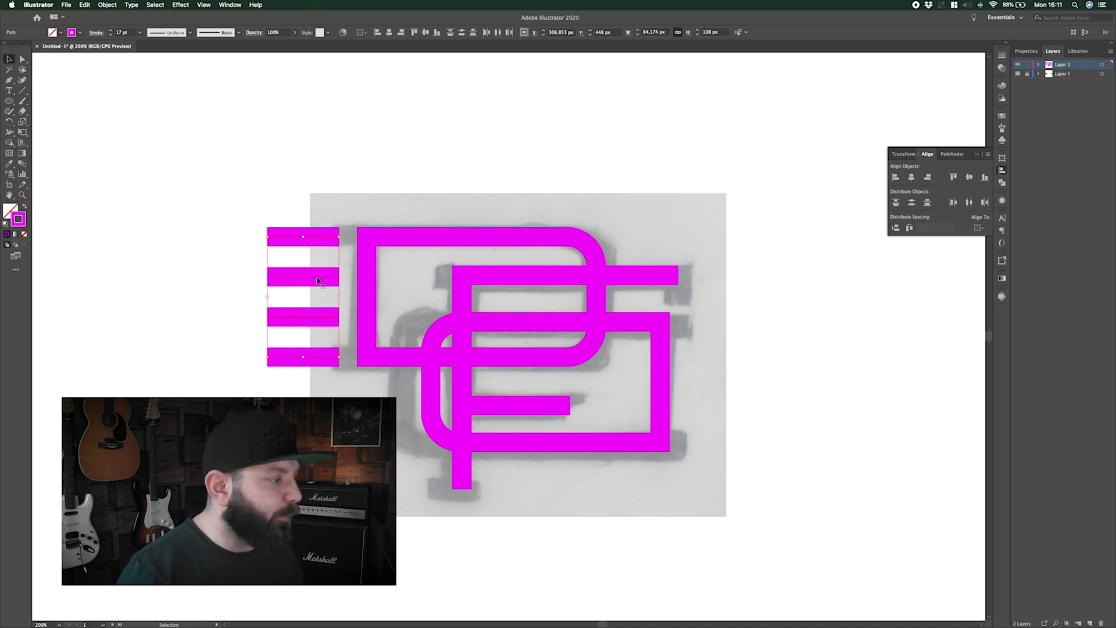
- Line up the F's top bar with the second guide bar and the G's top stroke with the third
click(527, 280)
key(a)
drag(549, 256, 550, 298)
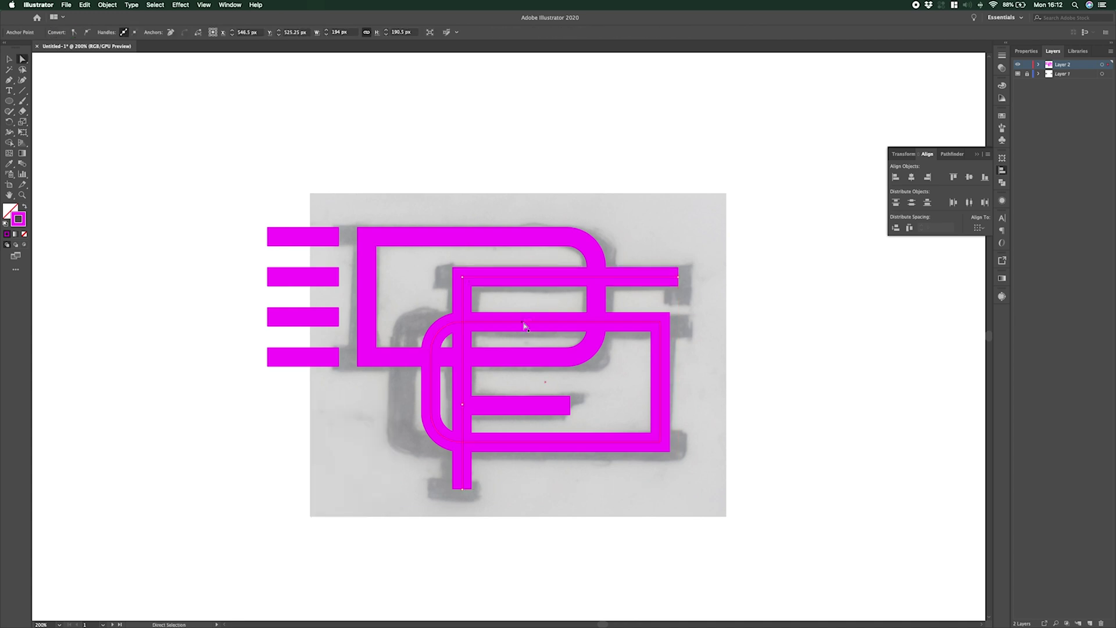
key(v)
drag(664, 353, 664, 347)
click(625, 377)
- Copy the four guide bars to the right of the G and line up the F's middle arm with the third copied bar
drag(288, 359, 699, 439)
click(610, 407)
drag(538, 410, 537, 402)
click(611, 410)
click(728, 392)
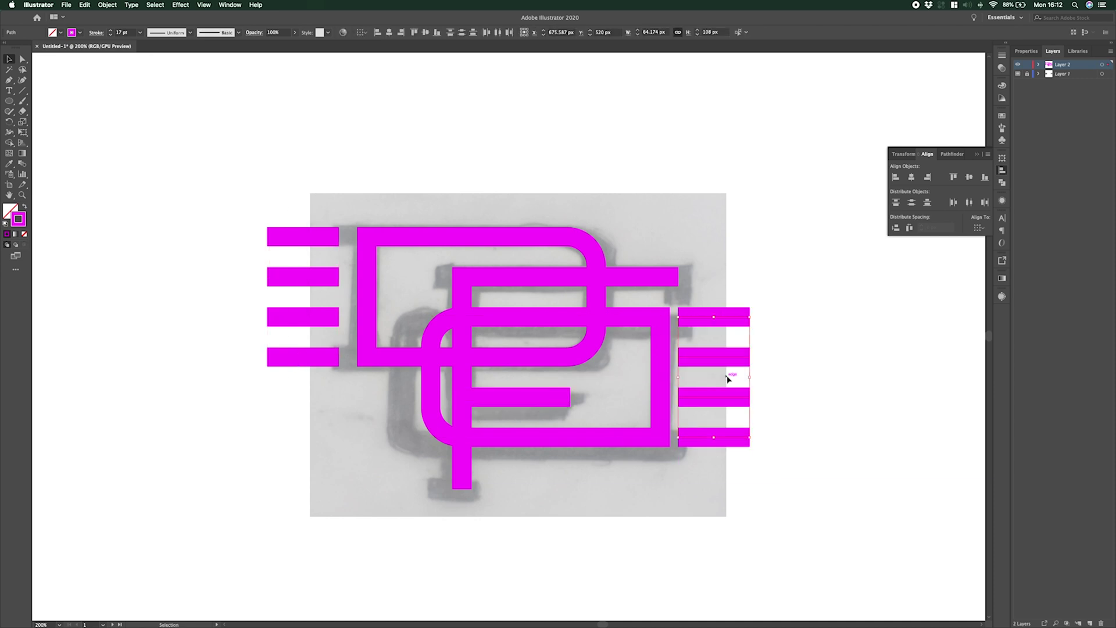
click(785, 372)
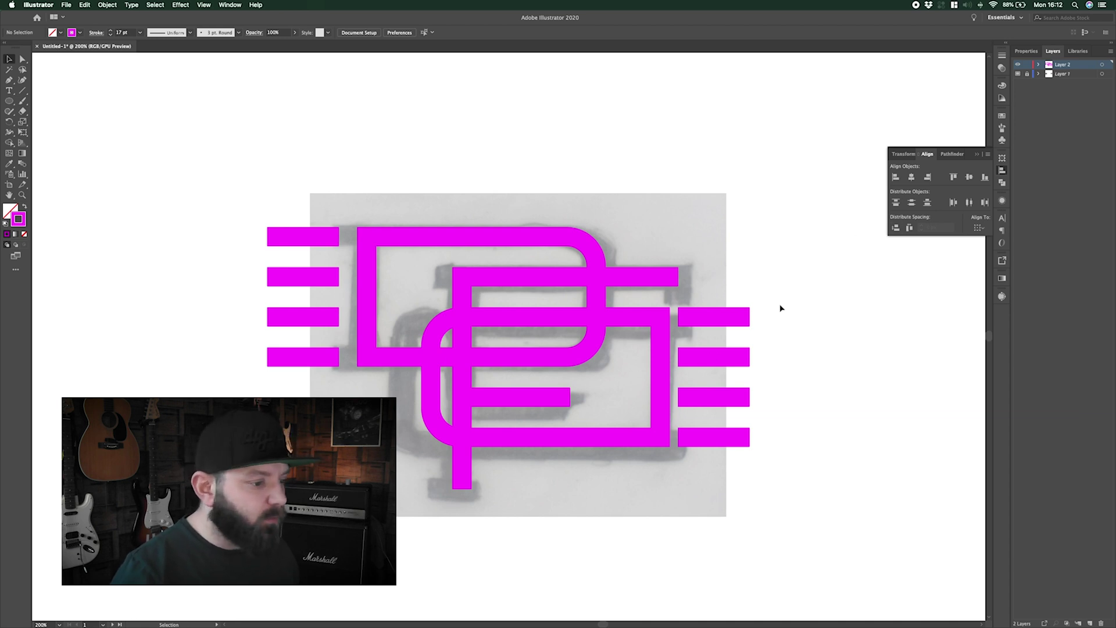
- Hide the sketch layer and shift the G shape slightly to the left
click(1018, 74)
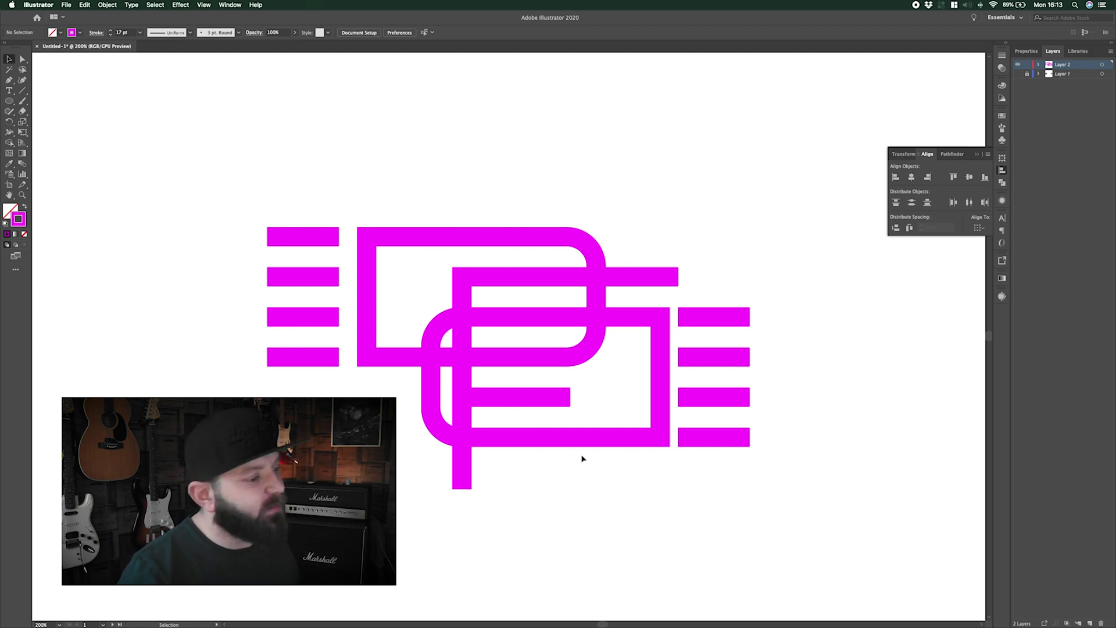
click(639, 319)
drag(638, 320, 617, 321)
click(361, 397)
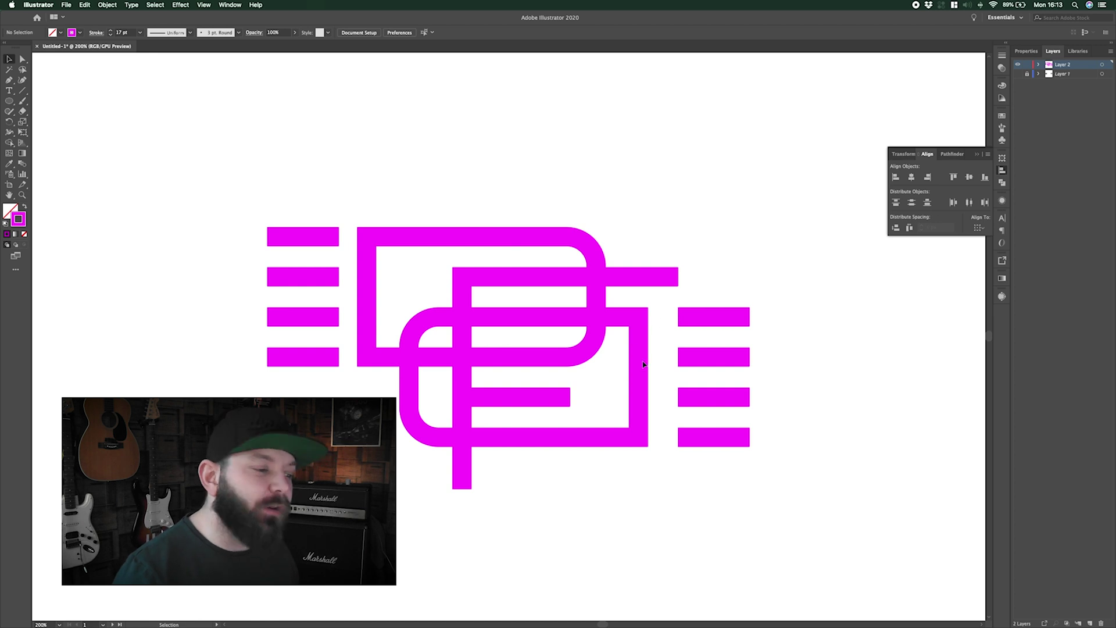
- Remove the guide bars from both sides of the monogram
drag(722, 291, 718, 485)
drag(289, 397, 289, 399)
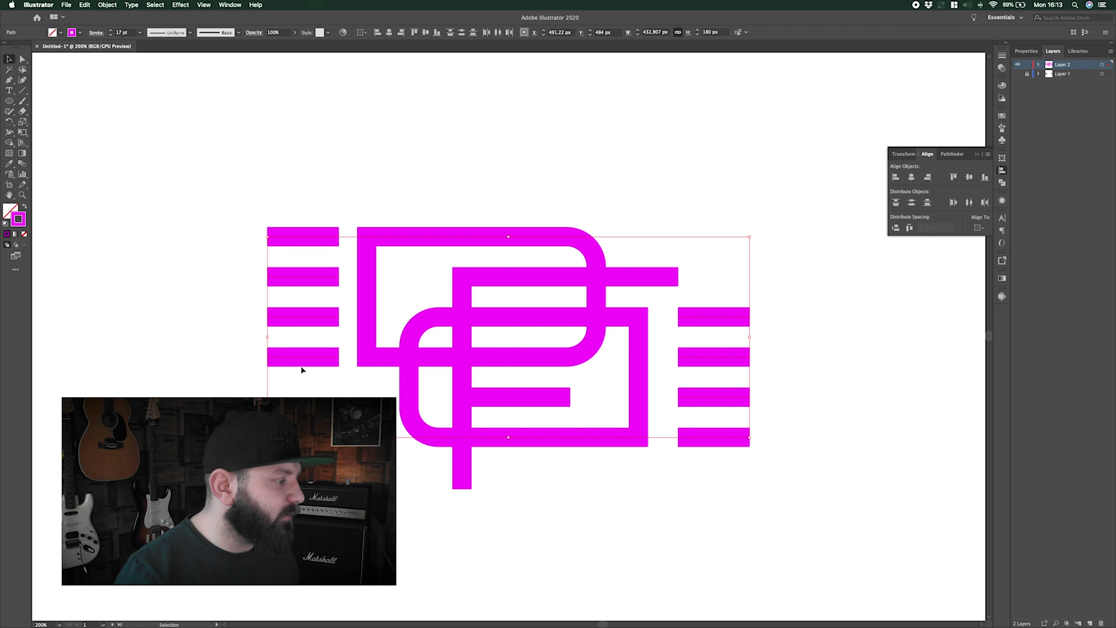
drag(309, 357, 305, 548)
key(super+d)
key(super+equal)
click(536, 422)
scroll(409, 257, up, 10)
scroll(410, 257, left, 1)
scroll(410, 257, right, 1)
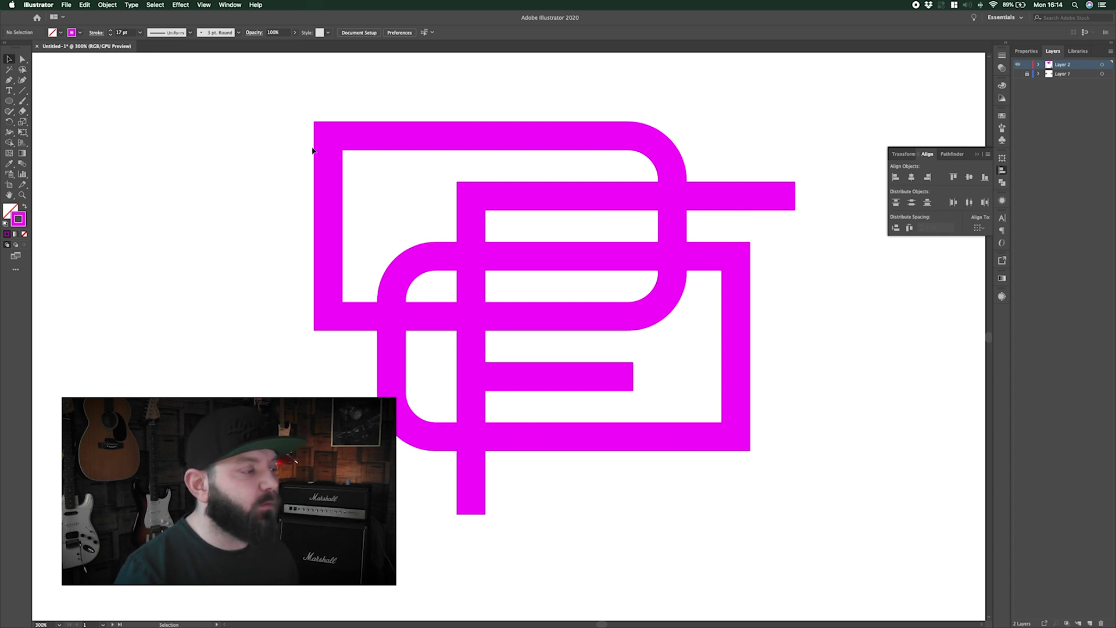
key(p)
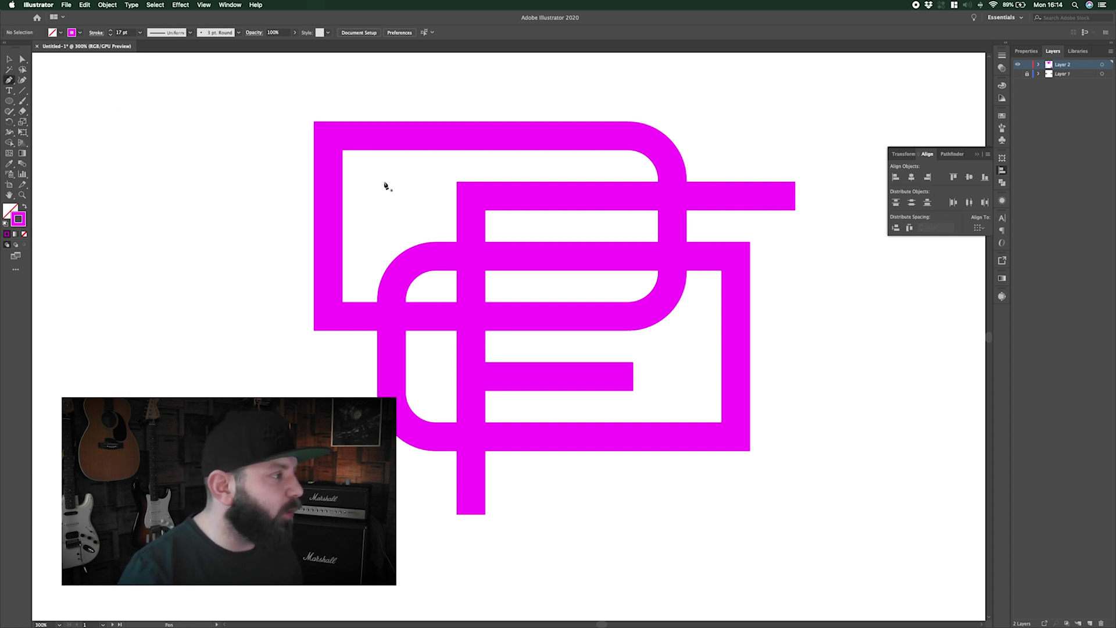
click(324, 137)
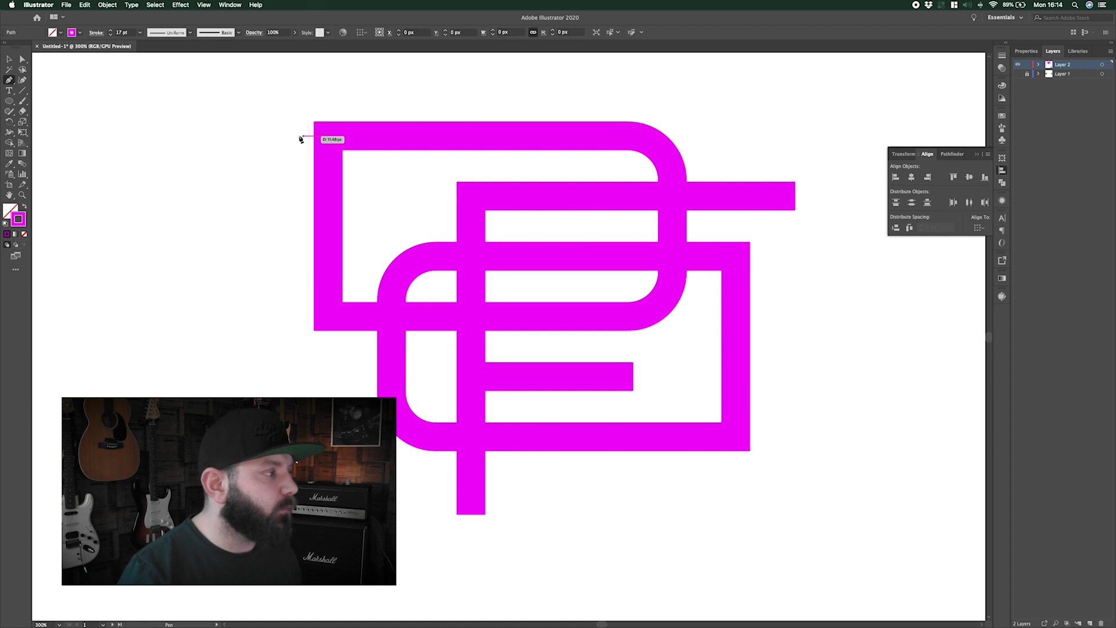
click(292, 136)
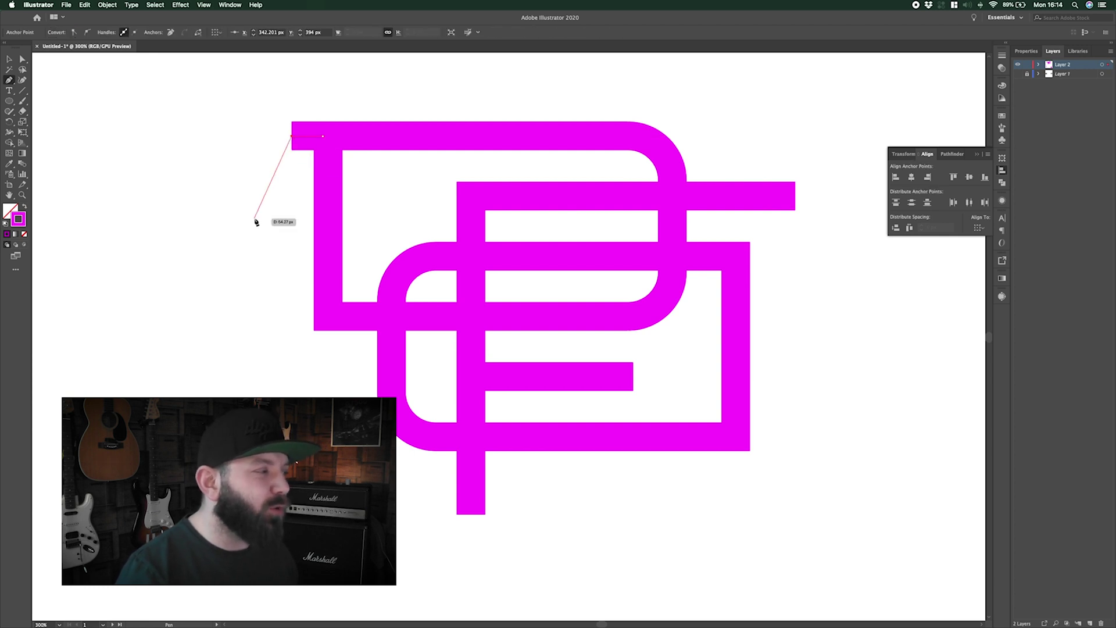
key(Escape)
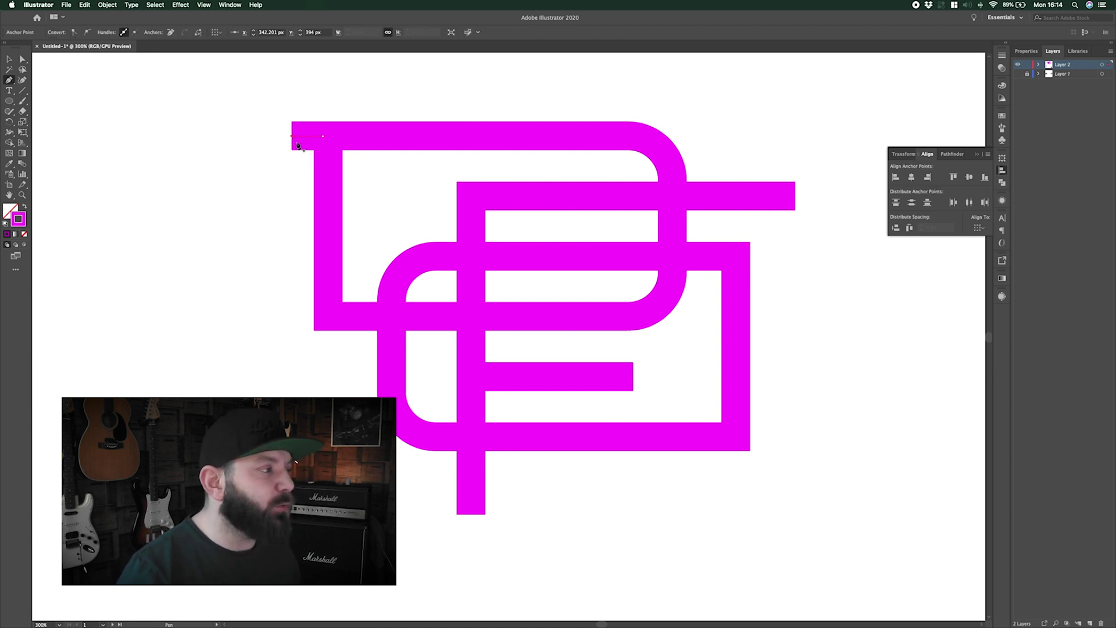
key(super+z)
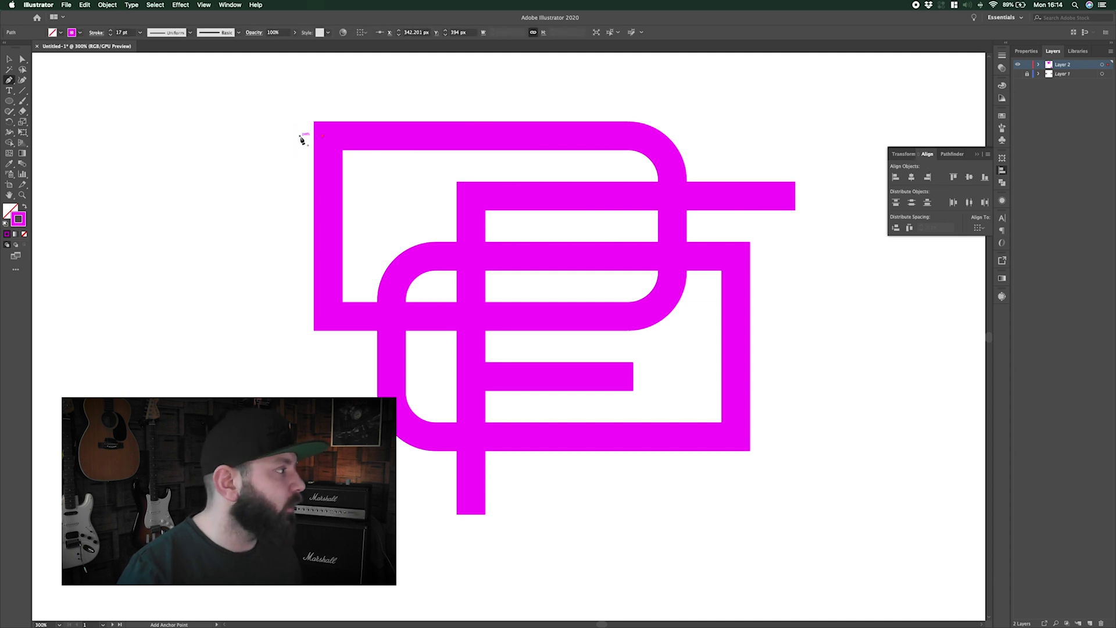
- Add a serif to the D's top-left corner as a rectangle about 52 by 17 px with magenta fill and no stroke
click(9, 102)
click(58, 101)
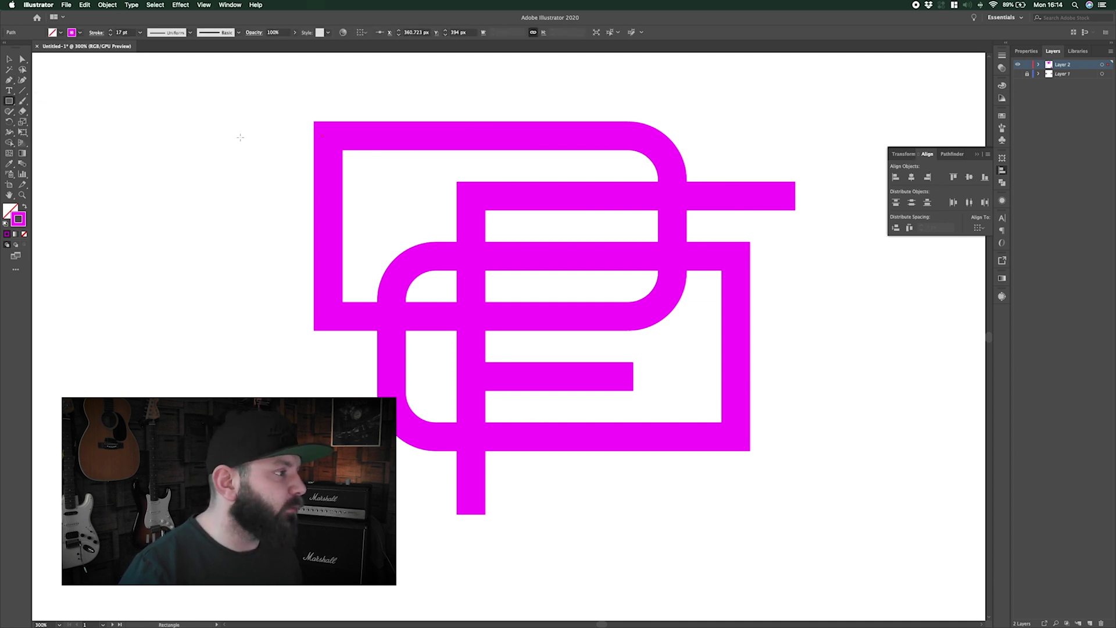
mouse_move(371, 122)
mouse_down()
mouse_move(280, 210)
mouse_move(274, 149)
mouse_move(283, 150)
mouse_up()
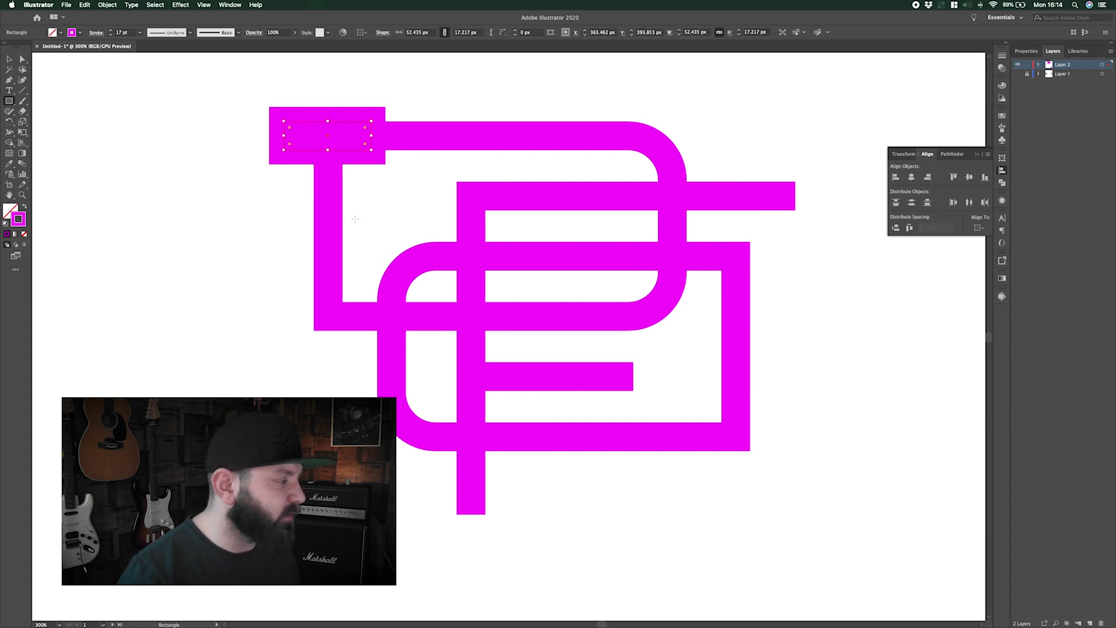
click(26, 207)
click(162, 251)
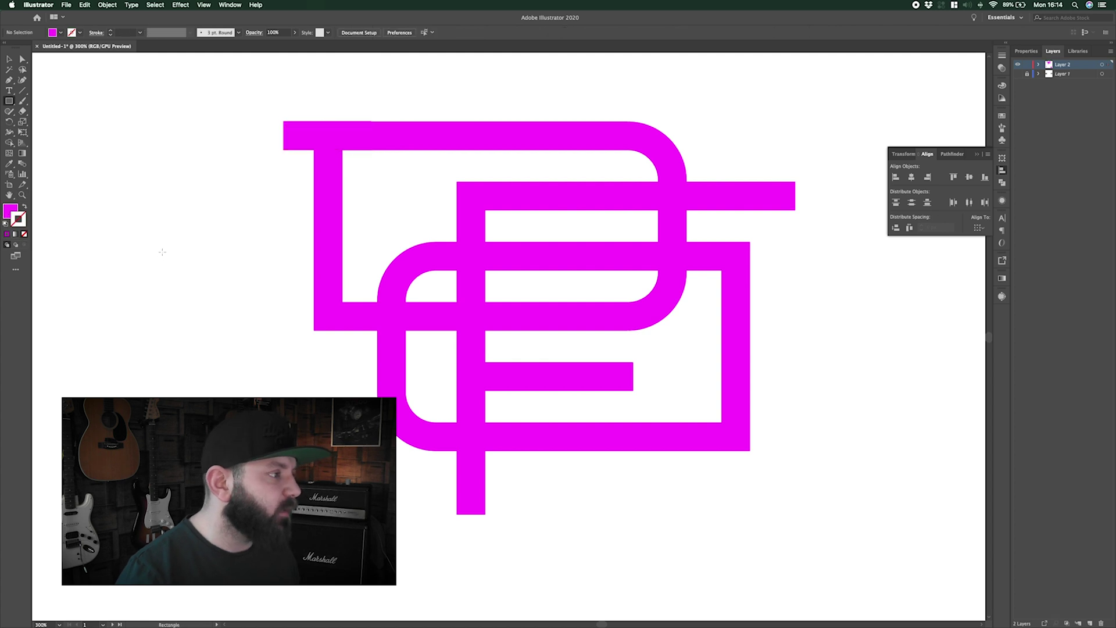
- Remove the rectangular serif from the D's top-left corner
key(v)
click(343, 139)
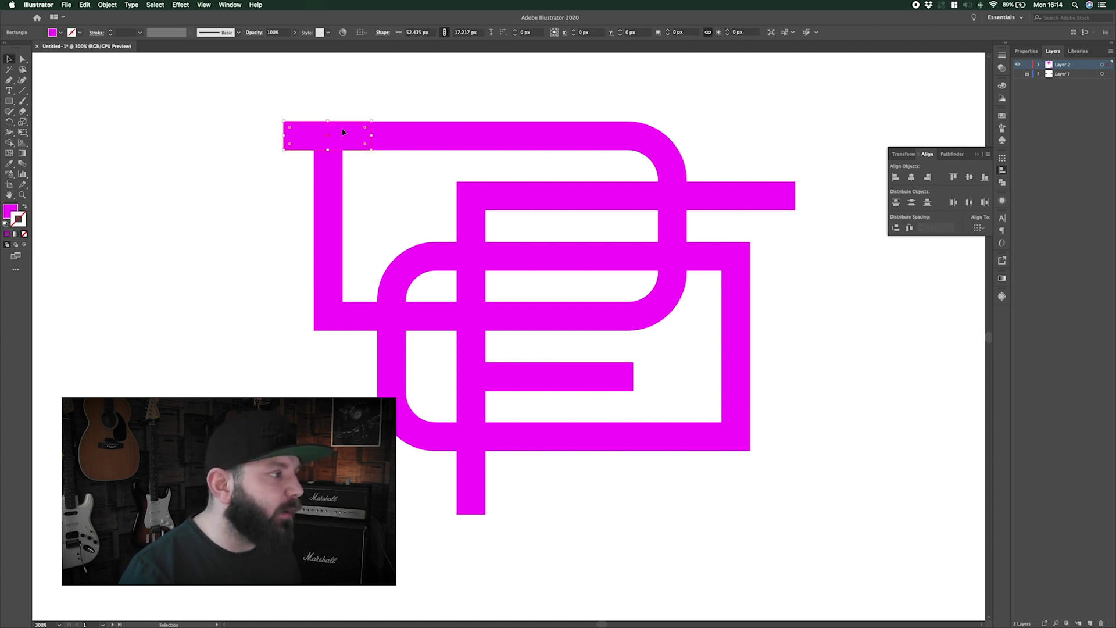
drag(372, 135, 297, 136)
click(246, 169)
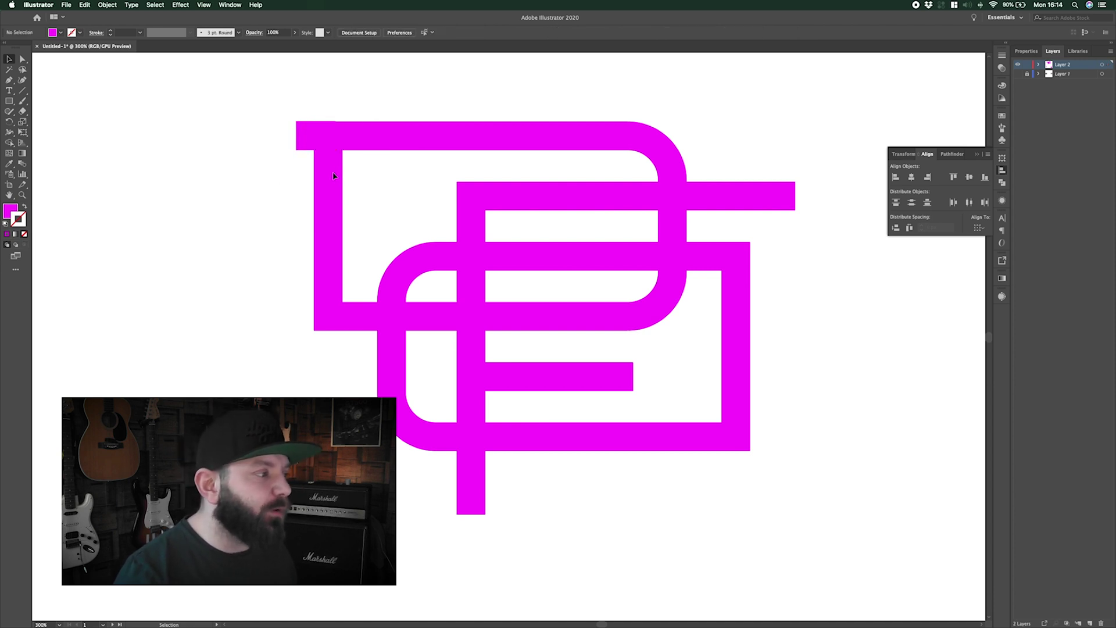
click(310, 137)
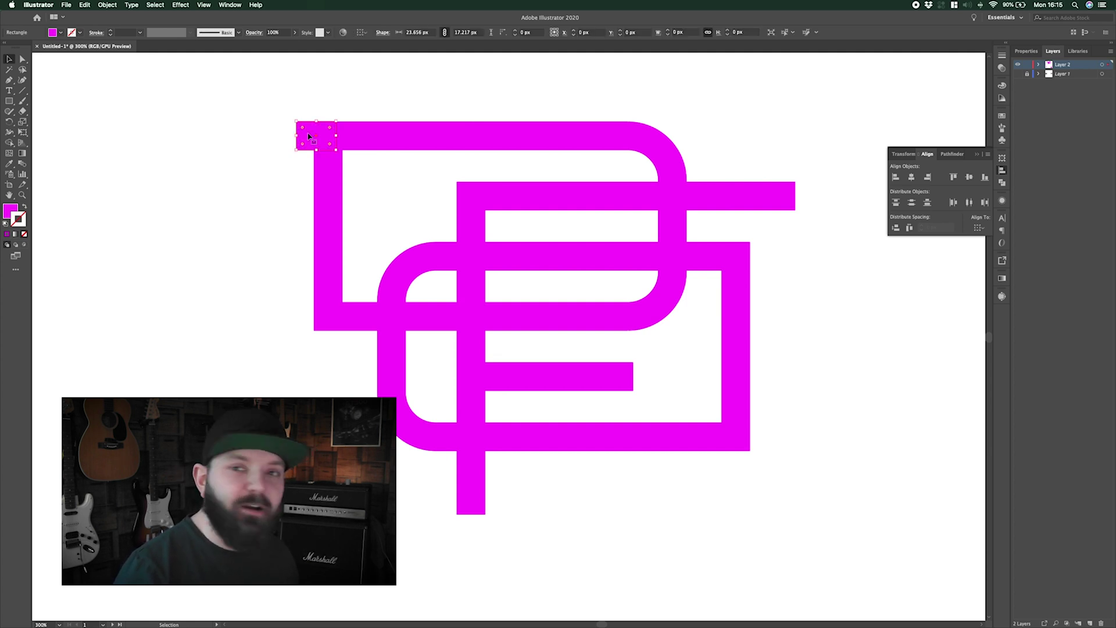
key(Delete)
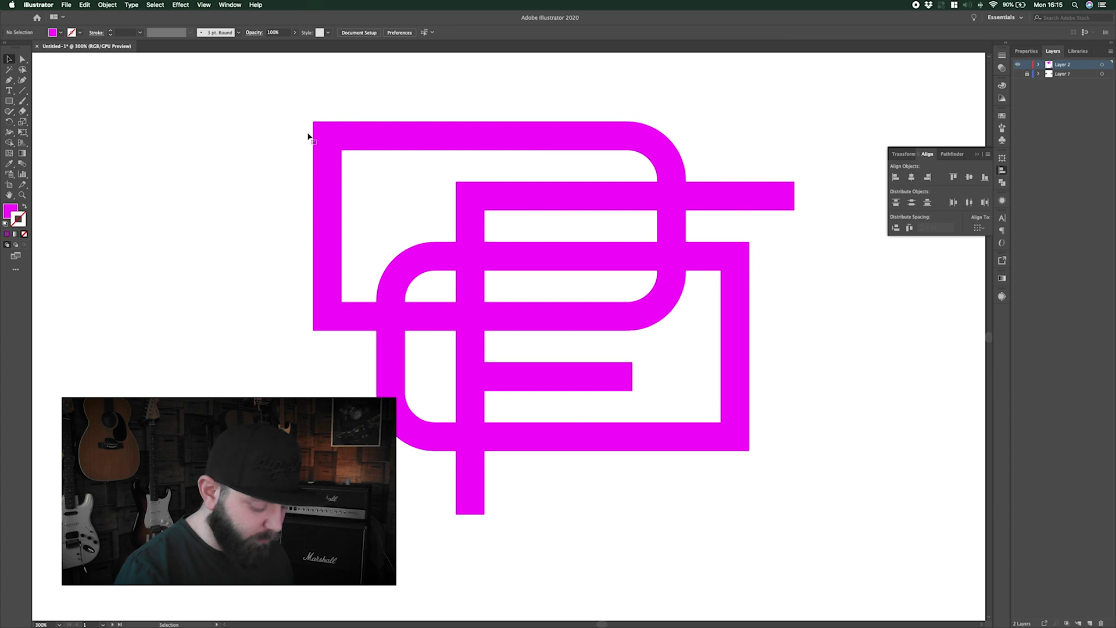
- Draw a curved serif about 29 by 29 px with the Pen tool, flaring outward from the D's top-left corner
key(super+equal)
key(super+equal)
drag(307, 132, 563, 433)
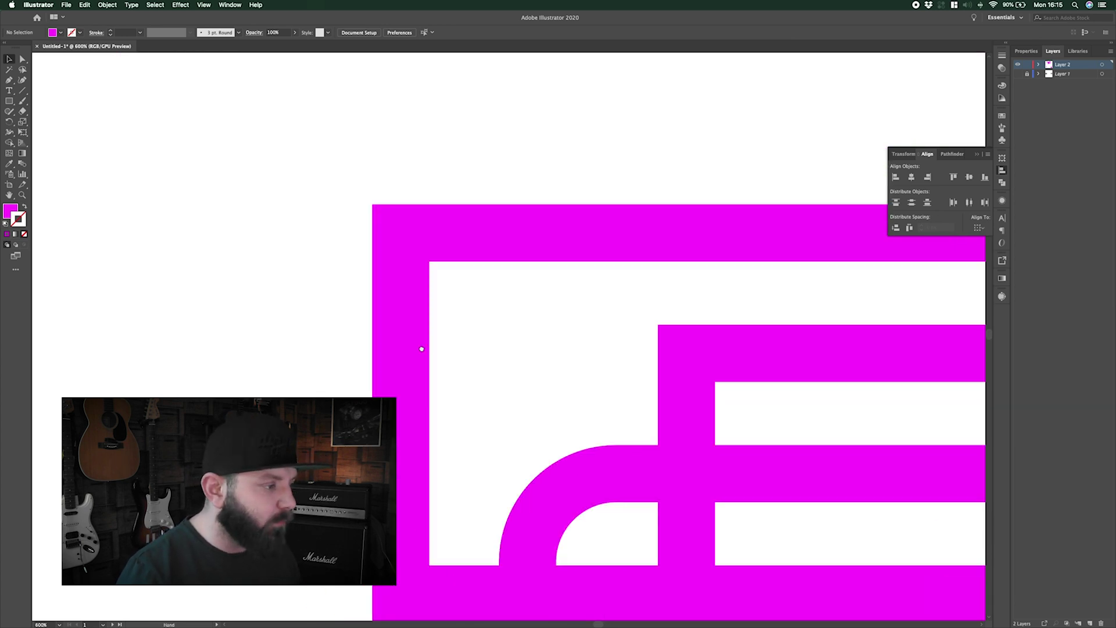
key(super+equal)
drag(241, 149, 386, 191)
key(p)
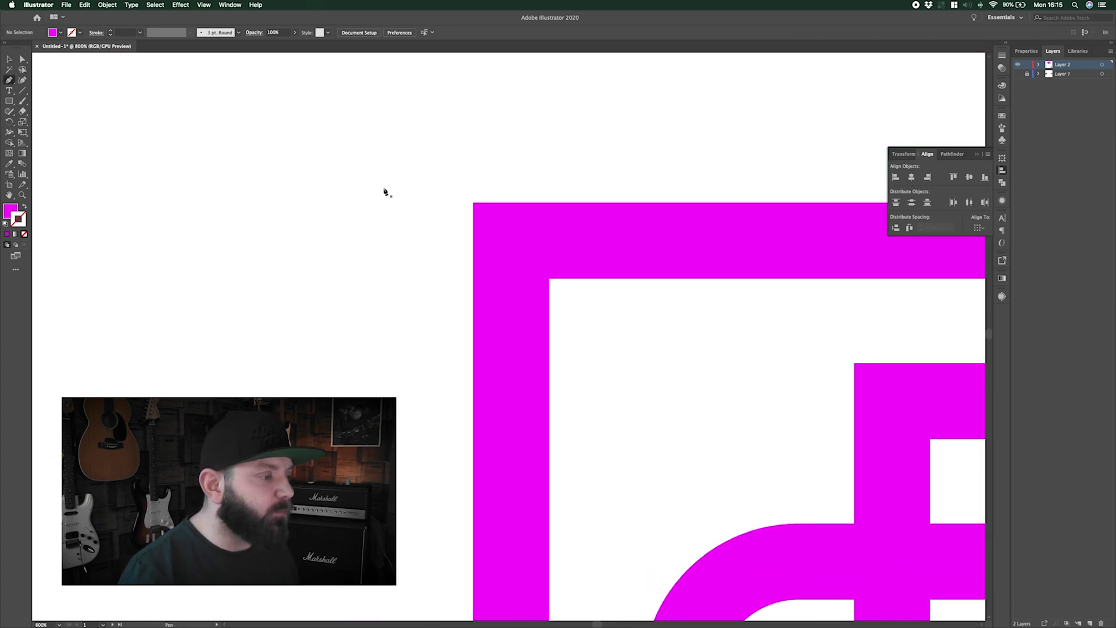
click(522, 203)
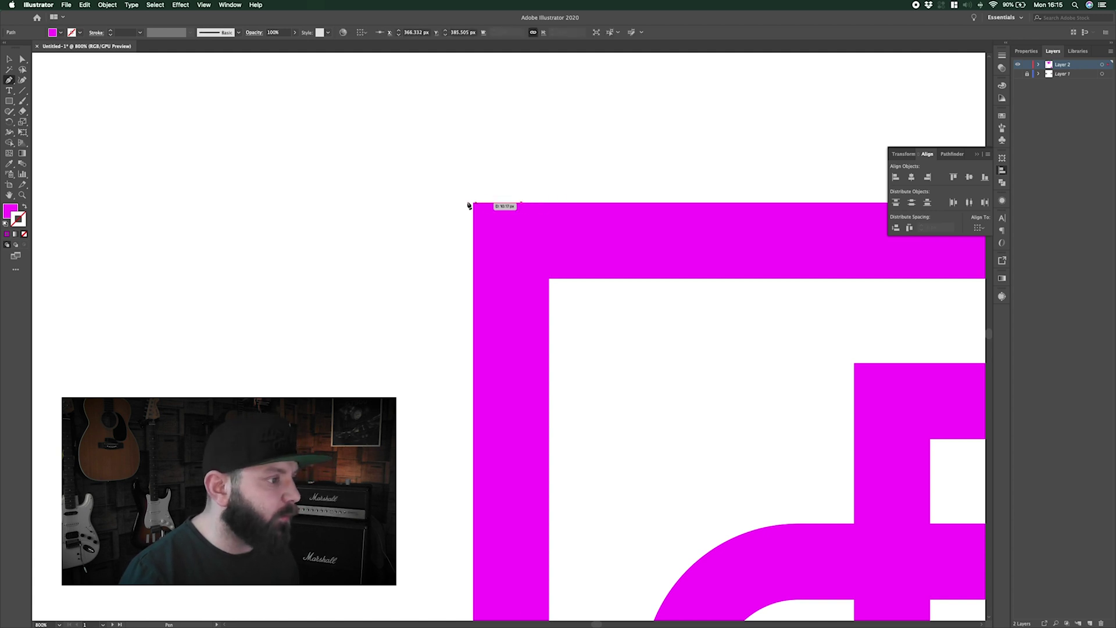
click(393, 203)
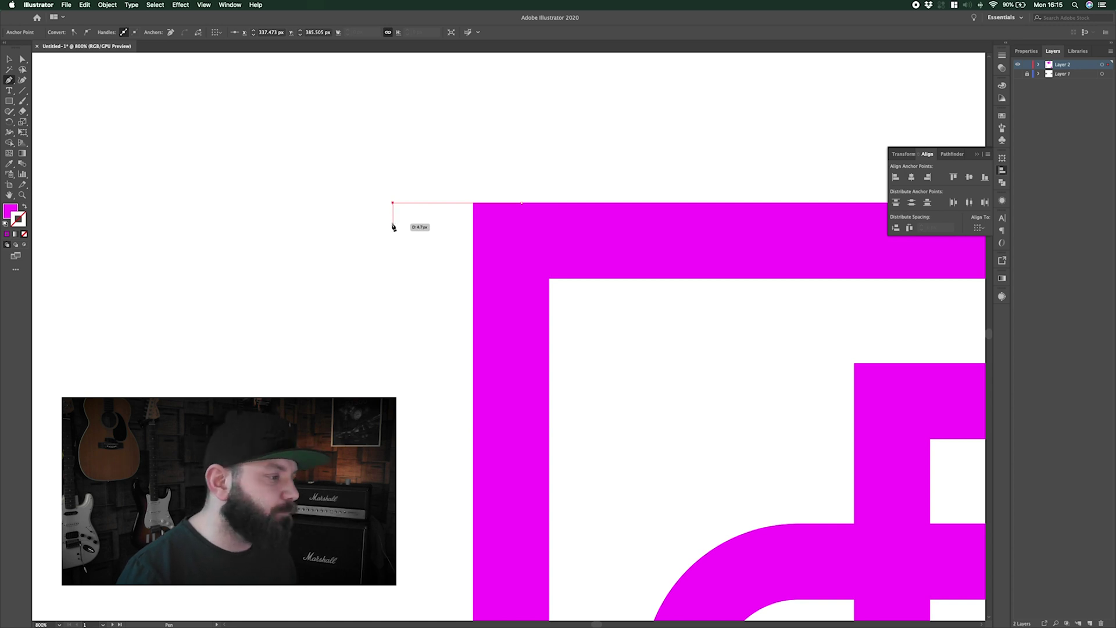
click(393, 223)
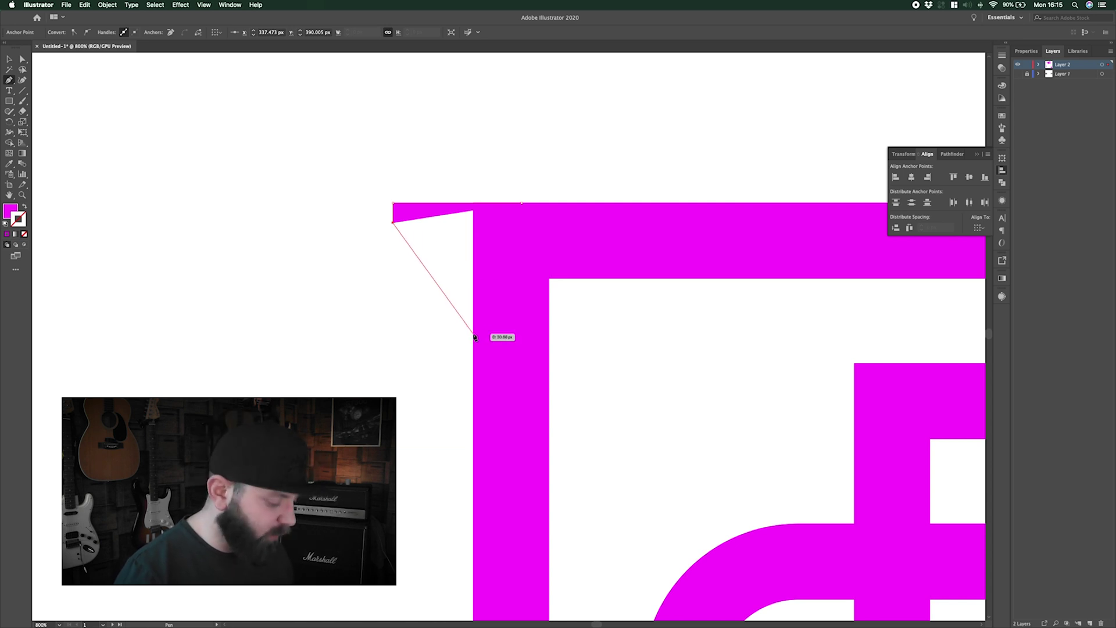
drag(473, 333, 471, 431)
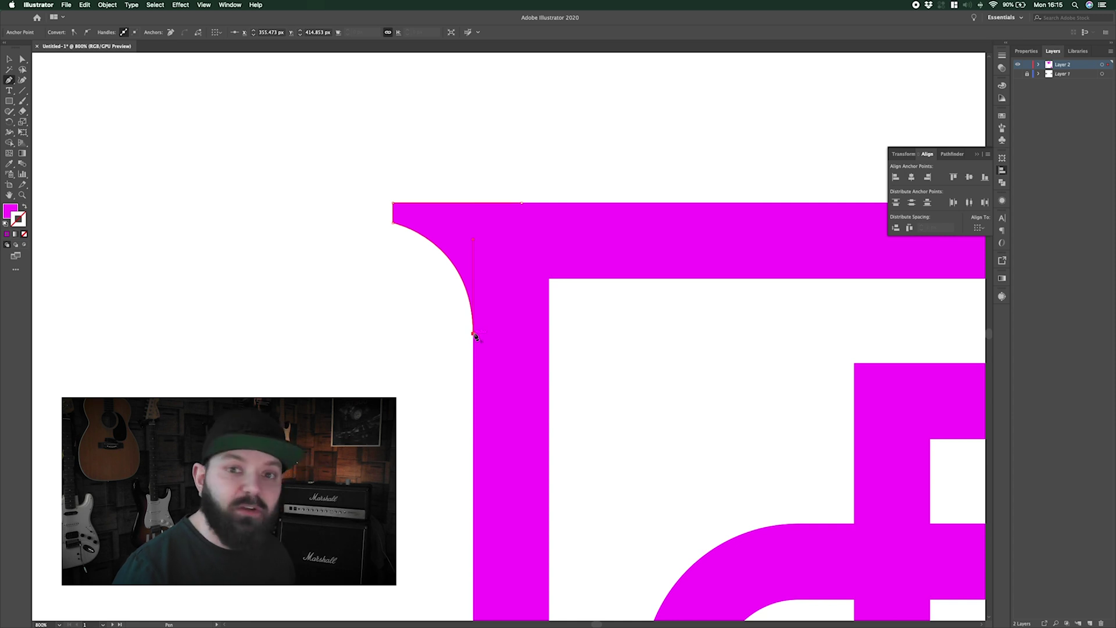
drag(475, 334, 521, 336)
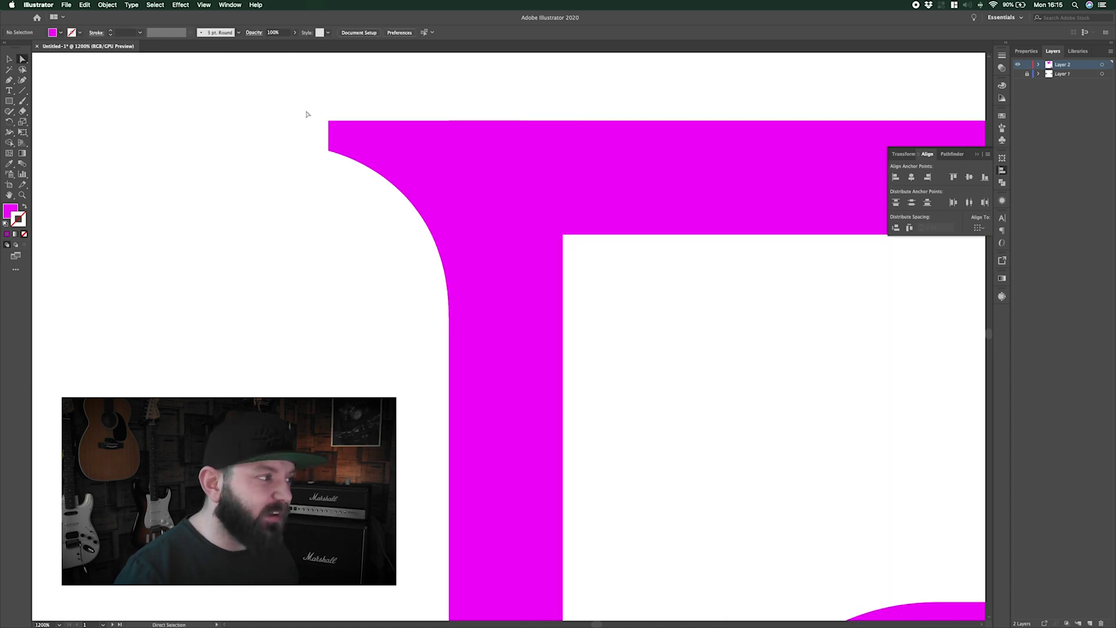
- Narrow the D's curved serif to about 24 px by shifting its outer edge inward, and lengthen the curve's handle on the stem side
drag(347, 192, 347, 192)
key(Right)
key(Right)
key(Right)
key(Right)
key(Right)
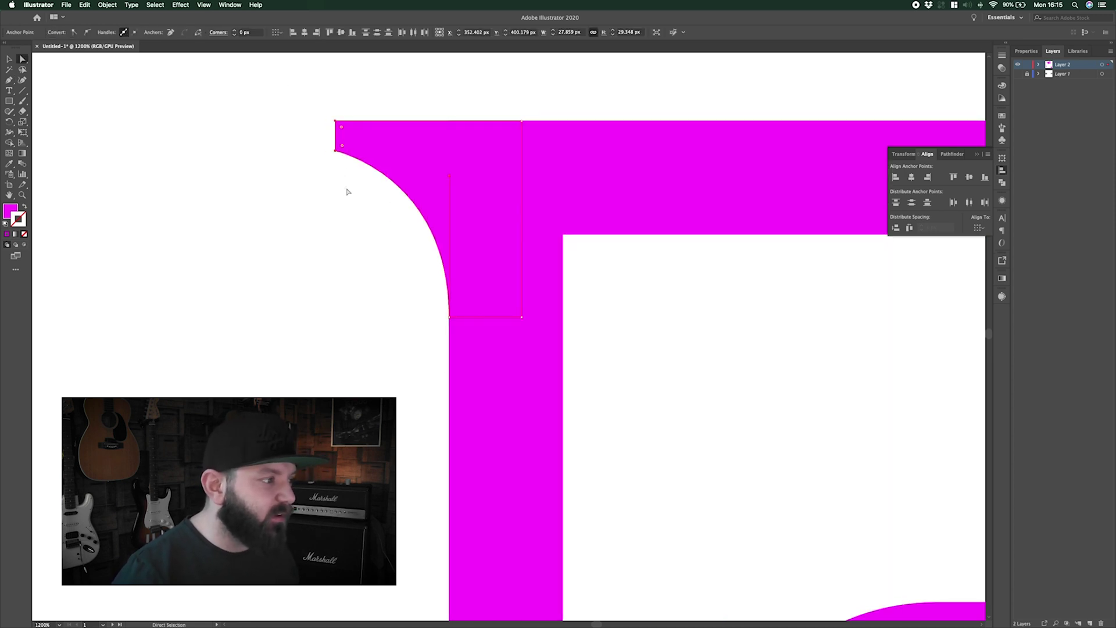
key(Left)
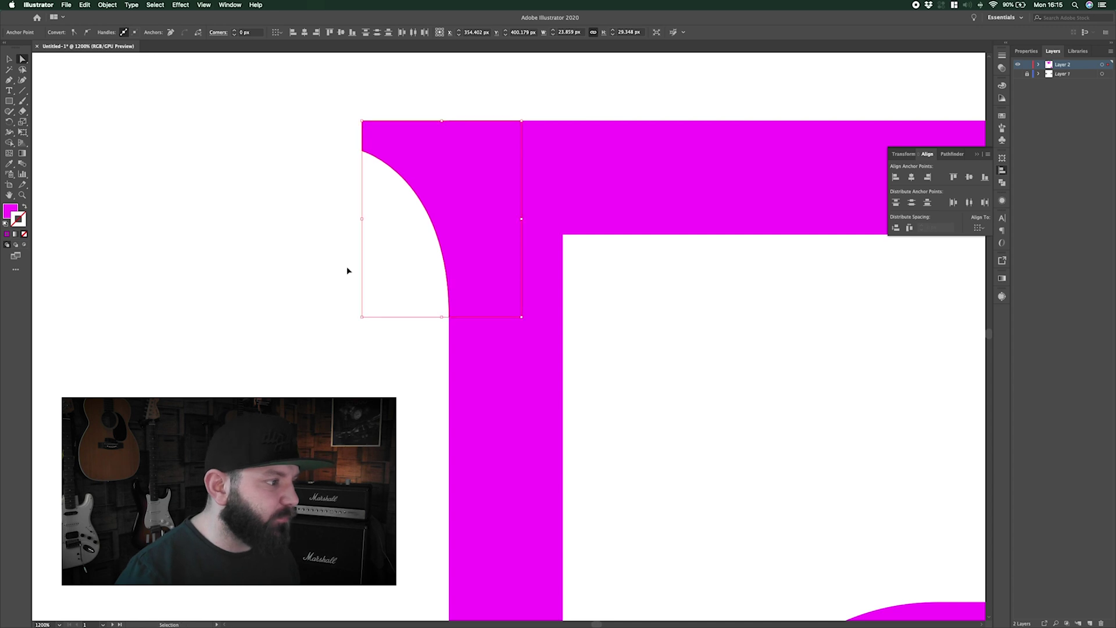
super+click(347, 266)
click(438, 207)
drag(451, 177, 452, 156)
click(354, 257)
- Move the serif's inner corner points so its inner edge lines up with the outer edge of the D's stem
key(super+minus)
key(super+minus)
key(super+minus)
key(super+equal)
key(super+equal)
key(super+minus)
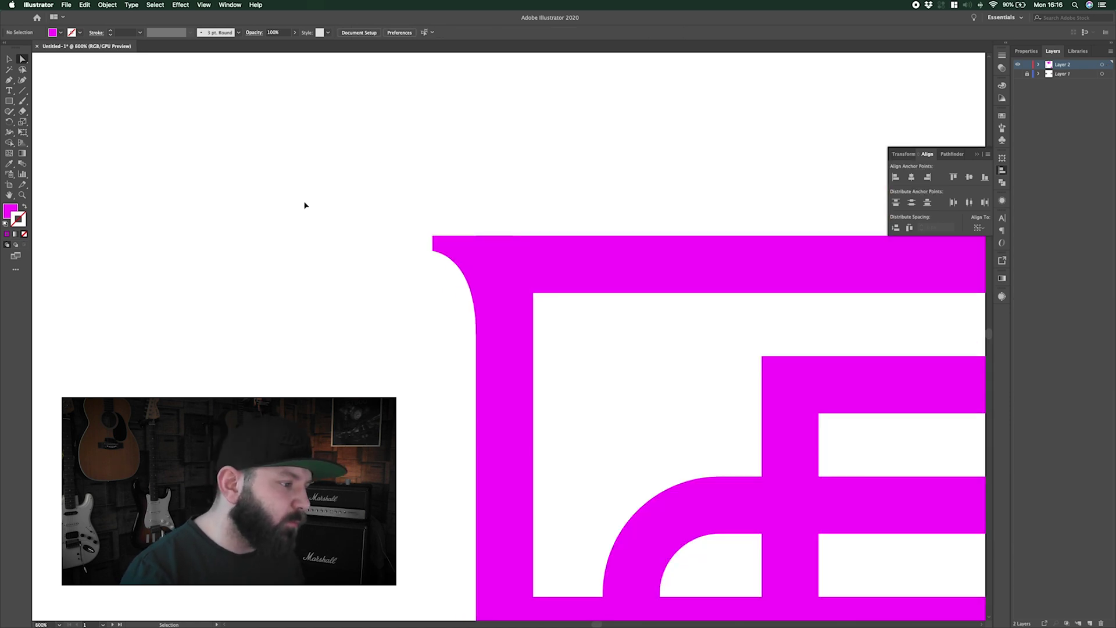
key(super+minus)
key(super+minus)
drag(335, 365, 226, 255)
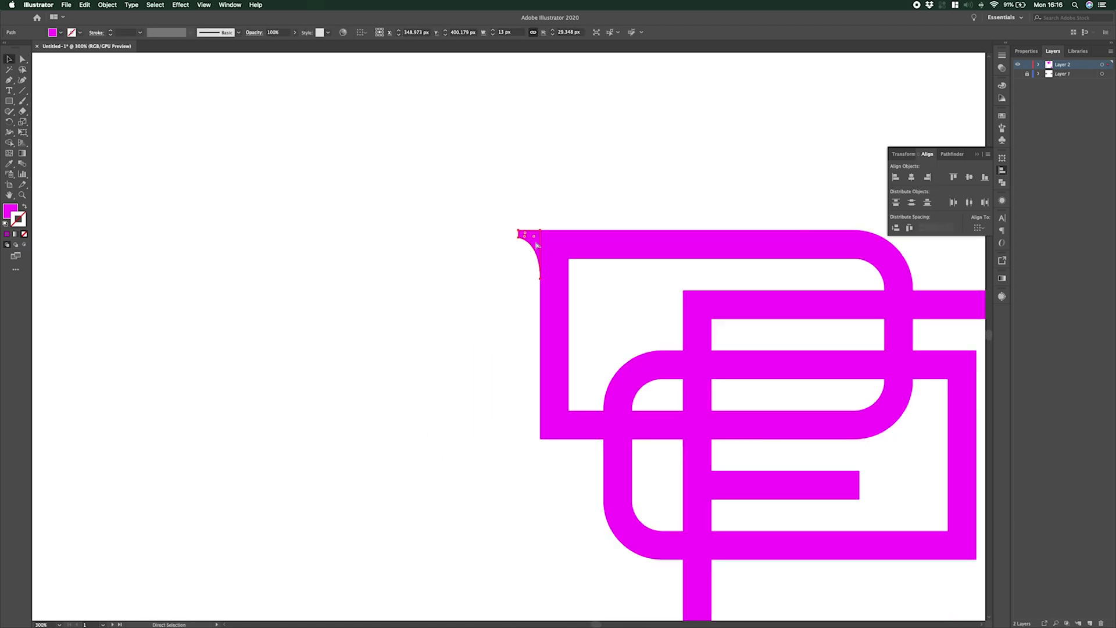
drag(529, 244, 536, 437)
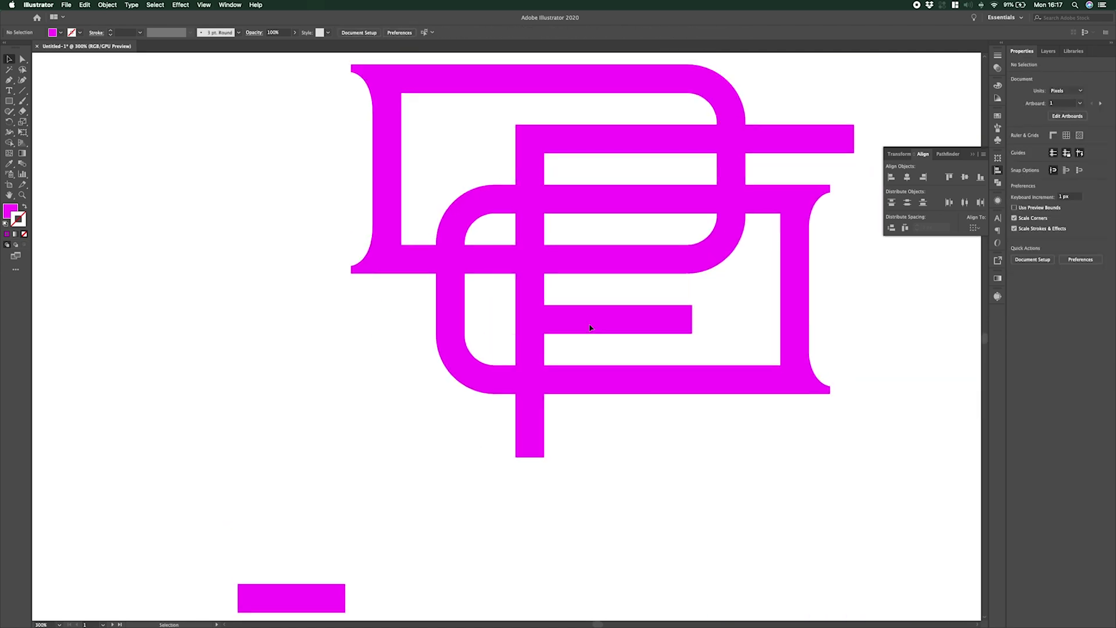
- Place a copy of the serif against the left side of the F's foot, level with the stem's base
drag(364, 272, 511, 455)
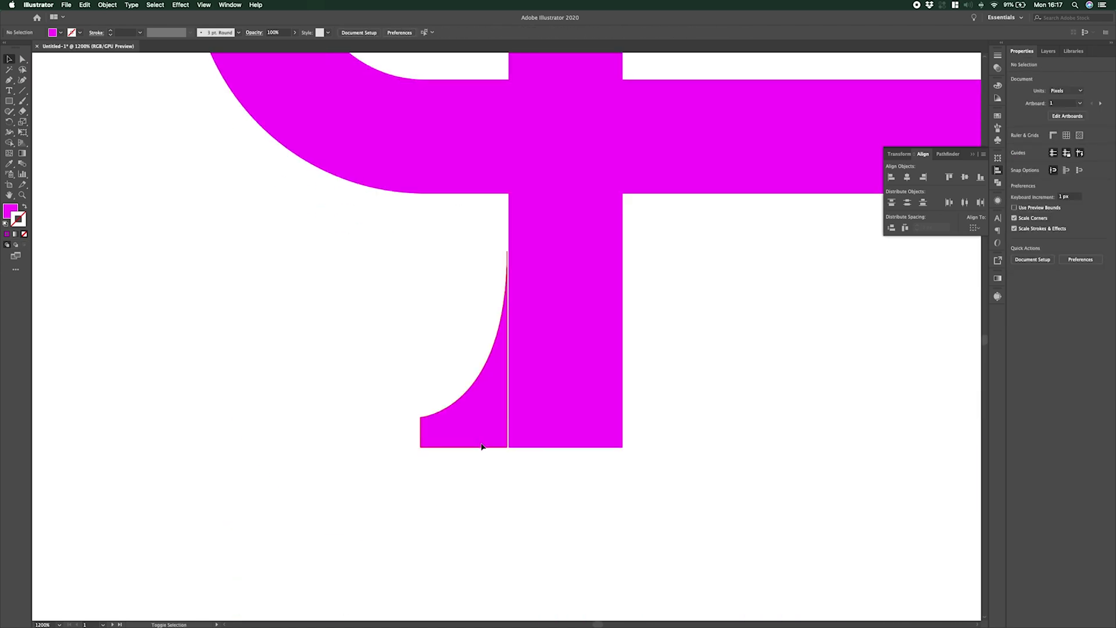
click(481, 442)
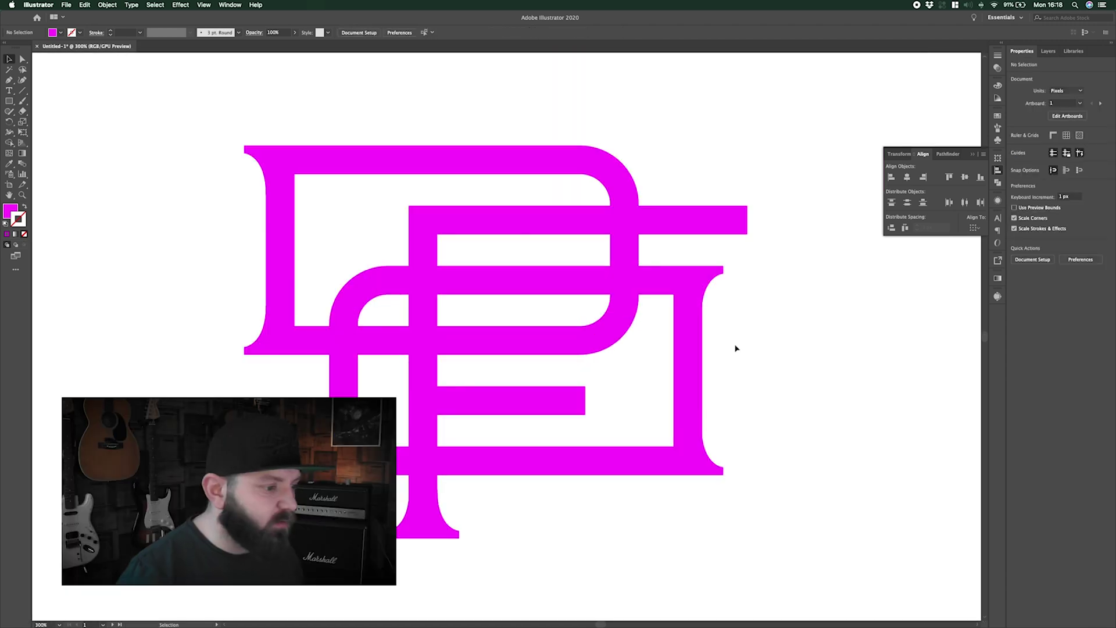
scroll(623, 348, left, 3)
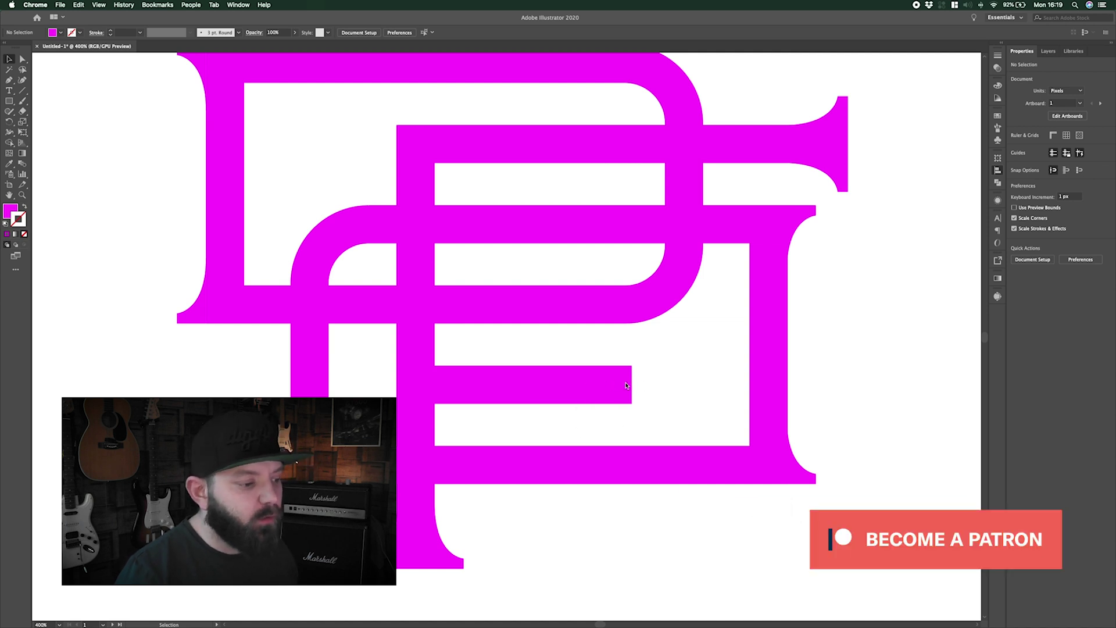
- Copy the upper serif of the F's top arm, turn it upright, flip it horizontally and attach it to the middle arm's end
click(849, 100)
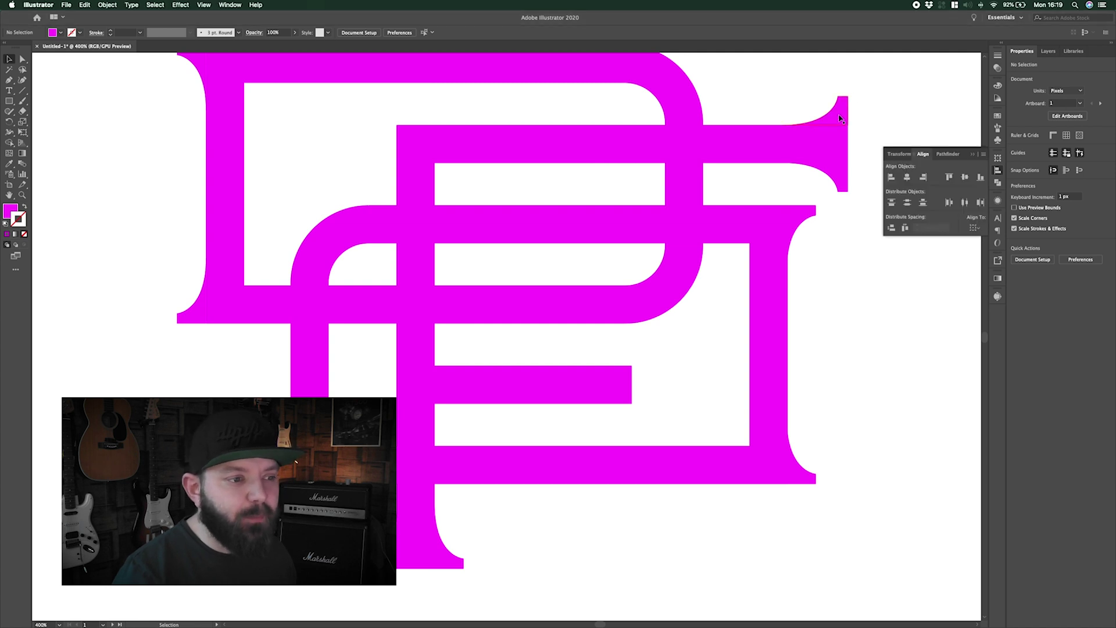
click(833, 116)
key(a)
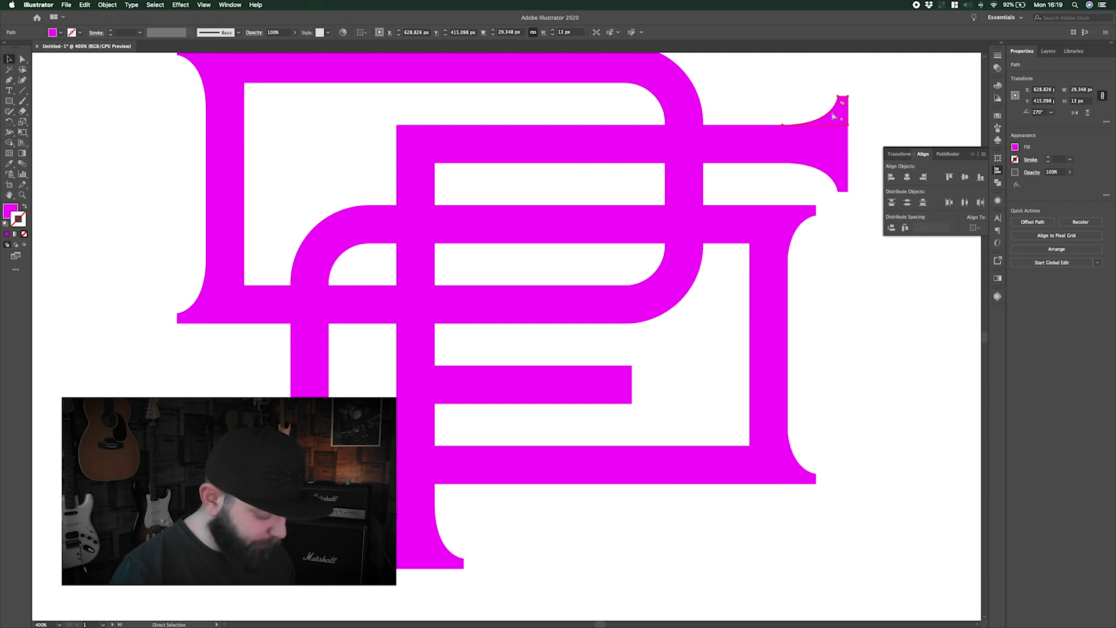
key(v)
drag(832, 115, 645, 326)
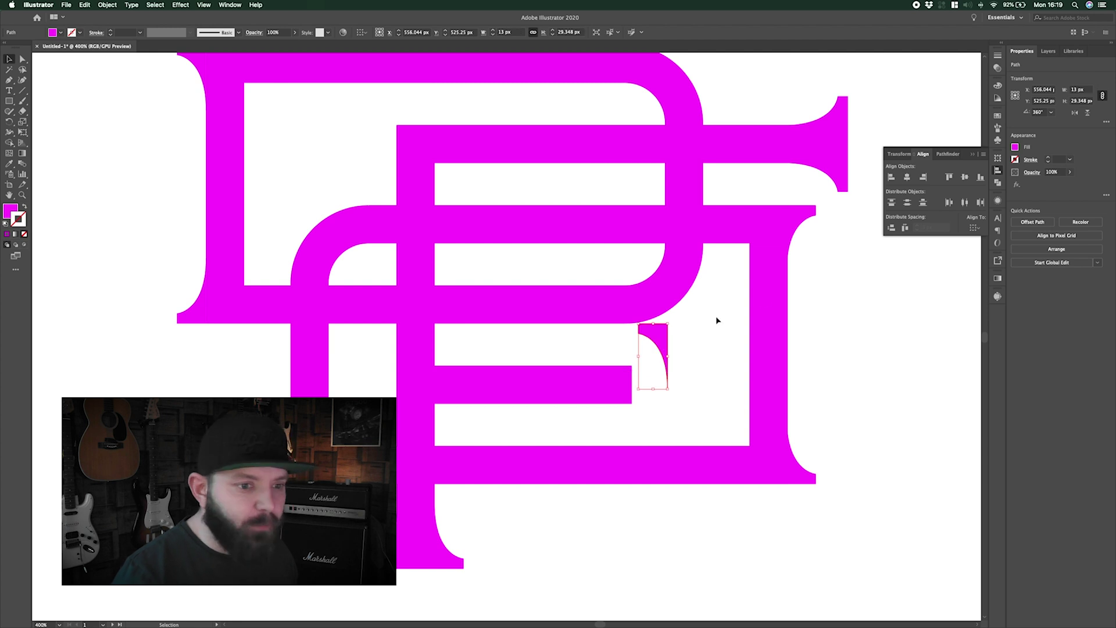
click(1075, 113)
drag(651, 344, 643, 379)
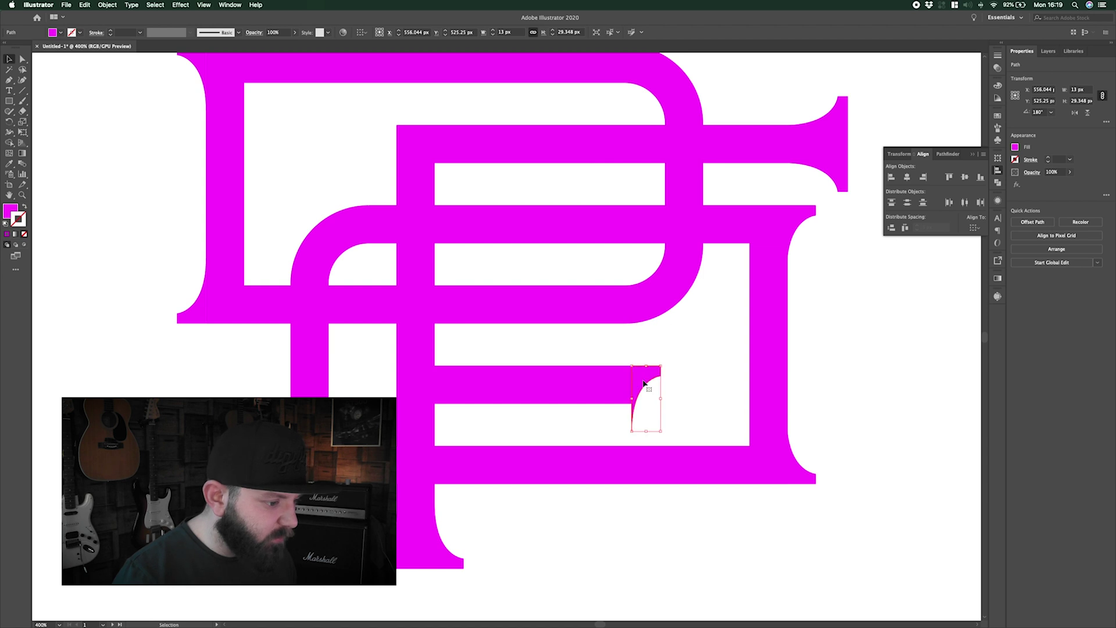
- Shorten the middle arm's serif to about 17 px tall, matching the arm's thickness, and adjust its curve handle
scroll(650, 411, up, 4)
key(super+equal)
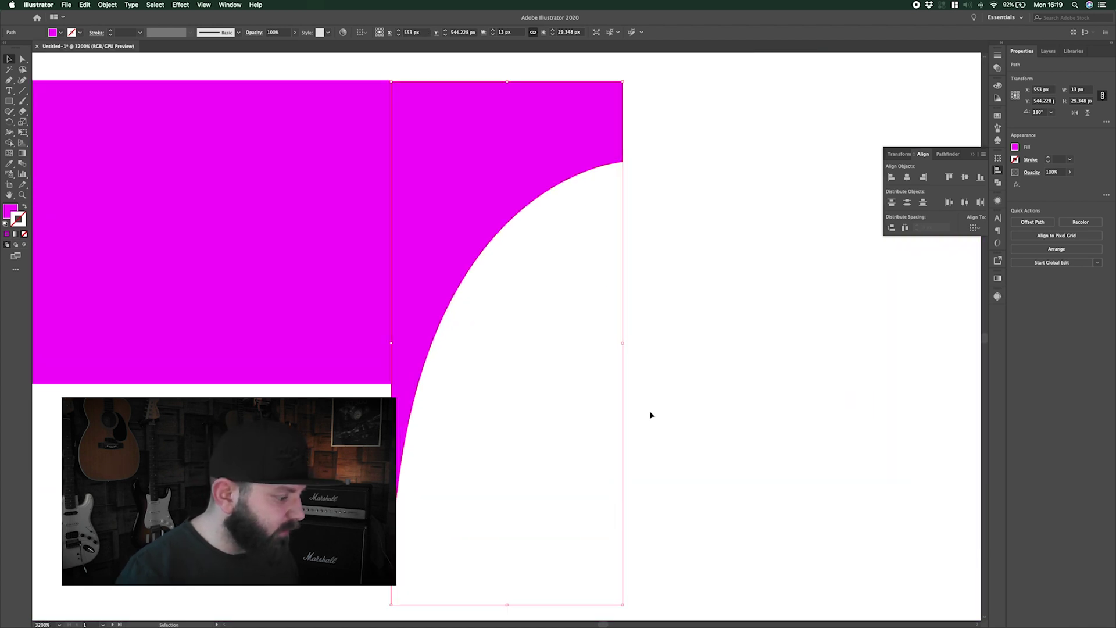
key(a)
drag(362, 602, 391, 603)
drag(391, 604, 391, 383)
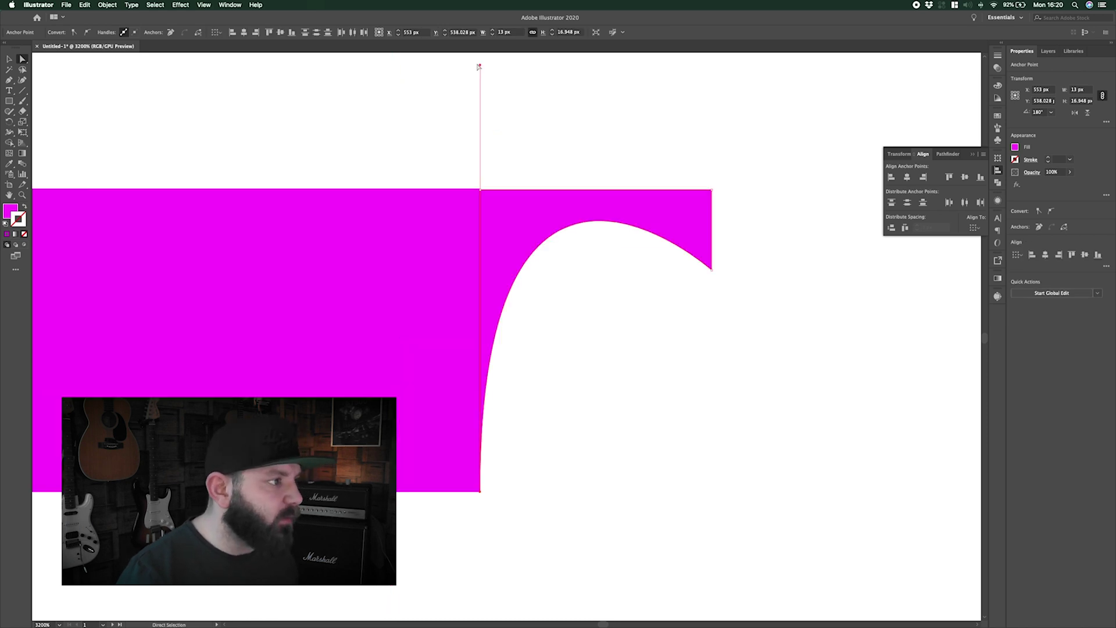
drag(480, 67, 469, 281)
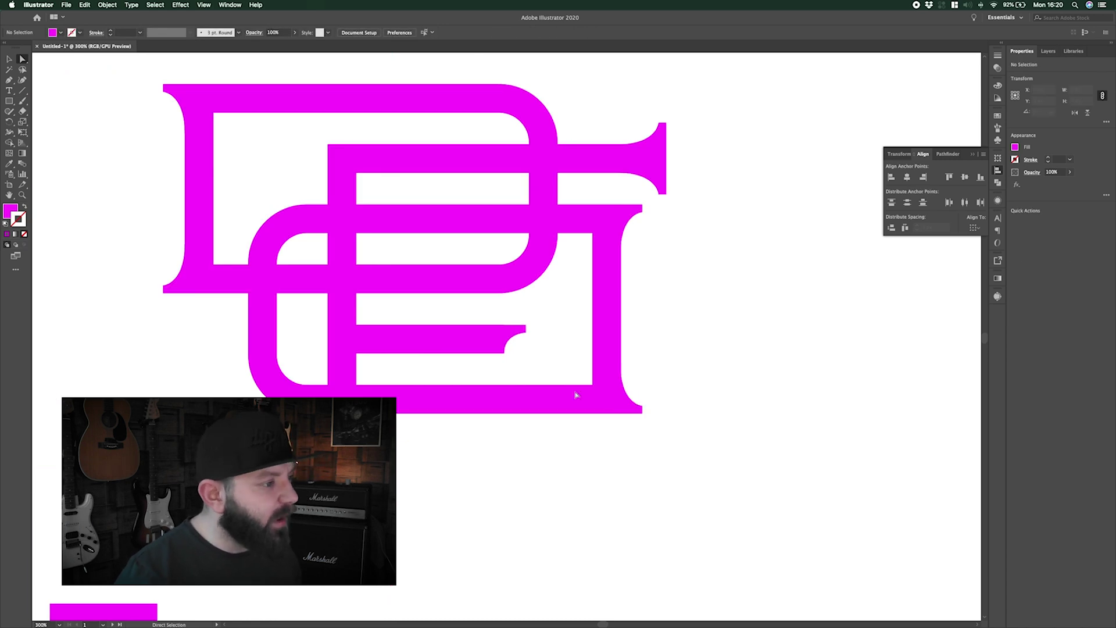
- Shorten the F's middle arm by moving its end point and serif together to the left
scroll(575, 396, up, 2)
scroll(575, 396, left, 2)
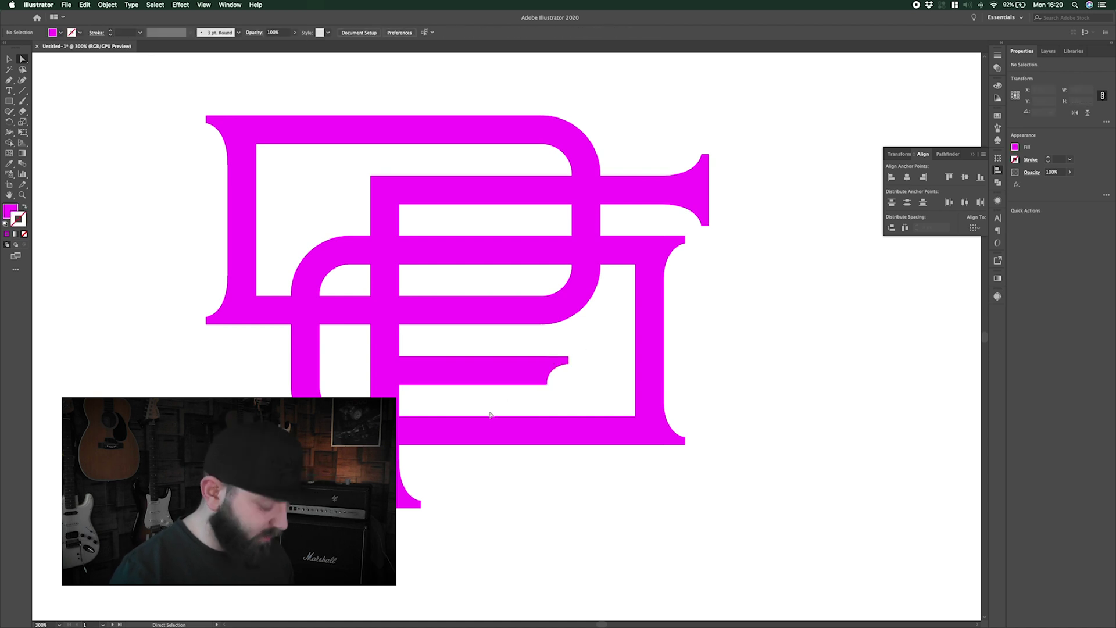
drag(503, 410, 504, 409)
key(Left)
key(Left)
key(Left)
key(Left)
key(Left)
key(Left)
key(Left)
key(Left)
key(Left)
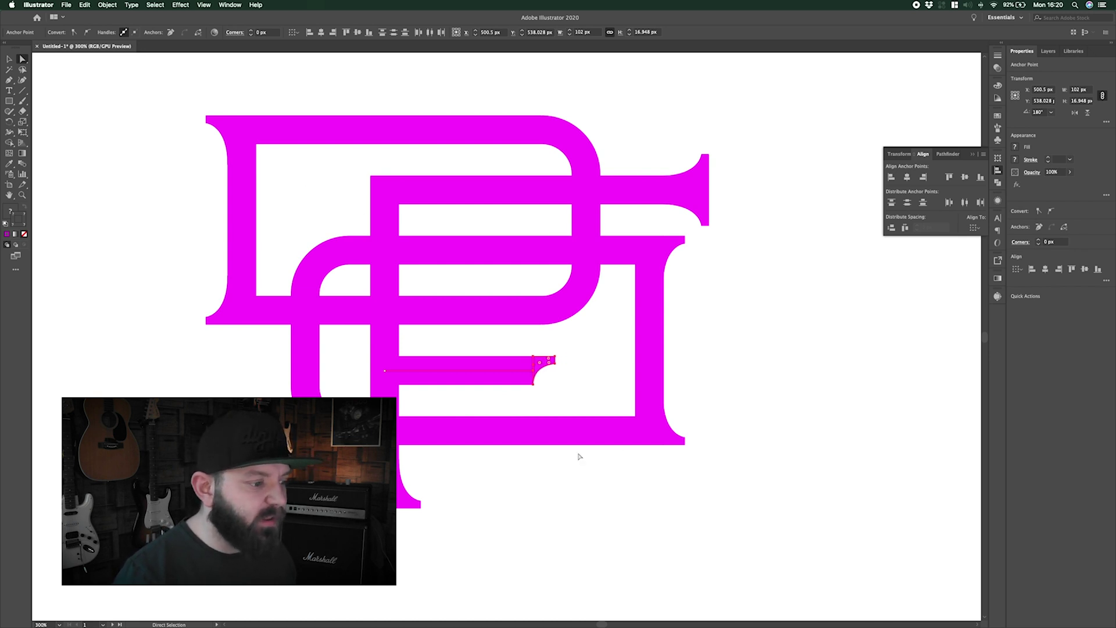
click(775, 324)
key(super+minus)
key(super+minus)
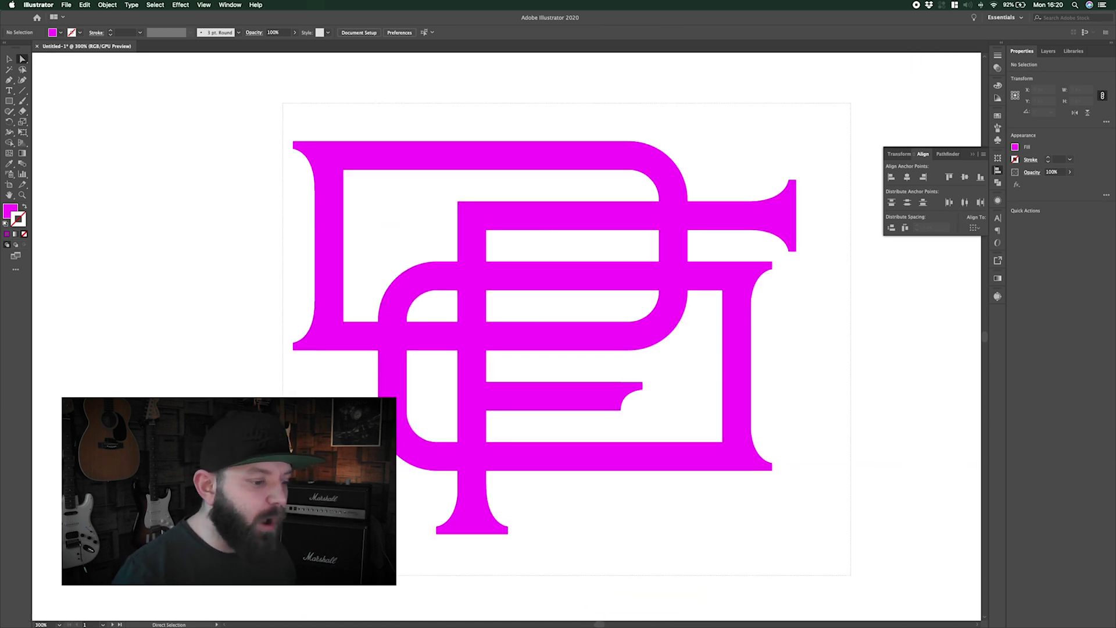
- Duplicate the whole monogram and place the copy level with the original, partly beyond the artboard's left edge
key(super+a)
key(super+minus)
key(super+minus)
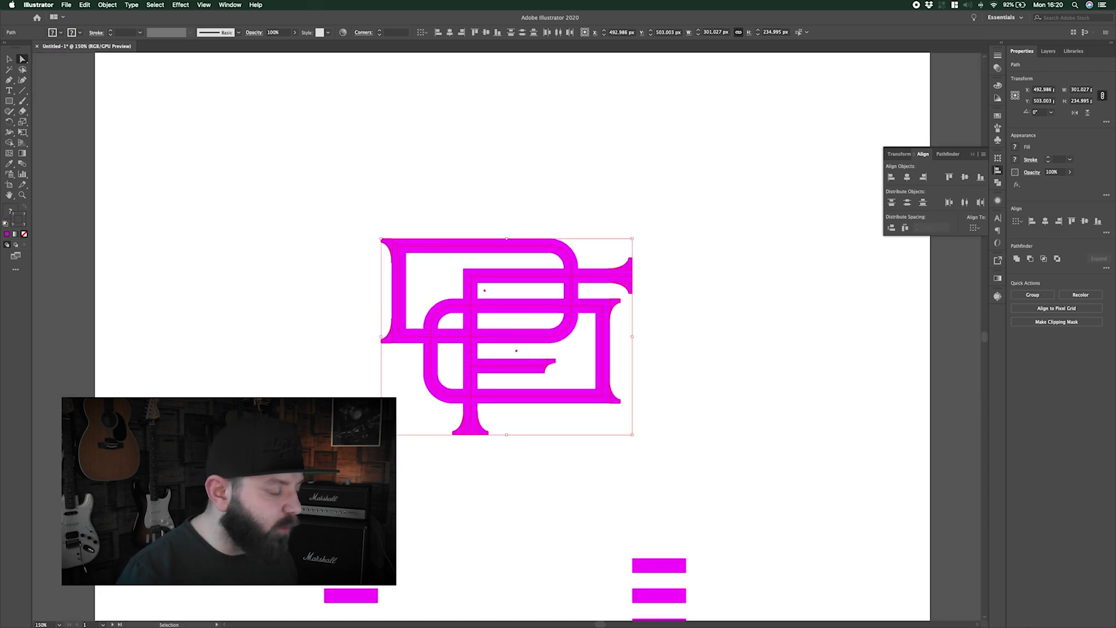
drag(570, 308, 157, 317)
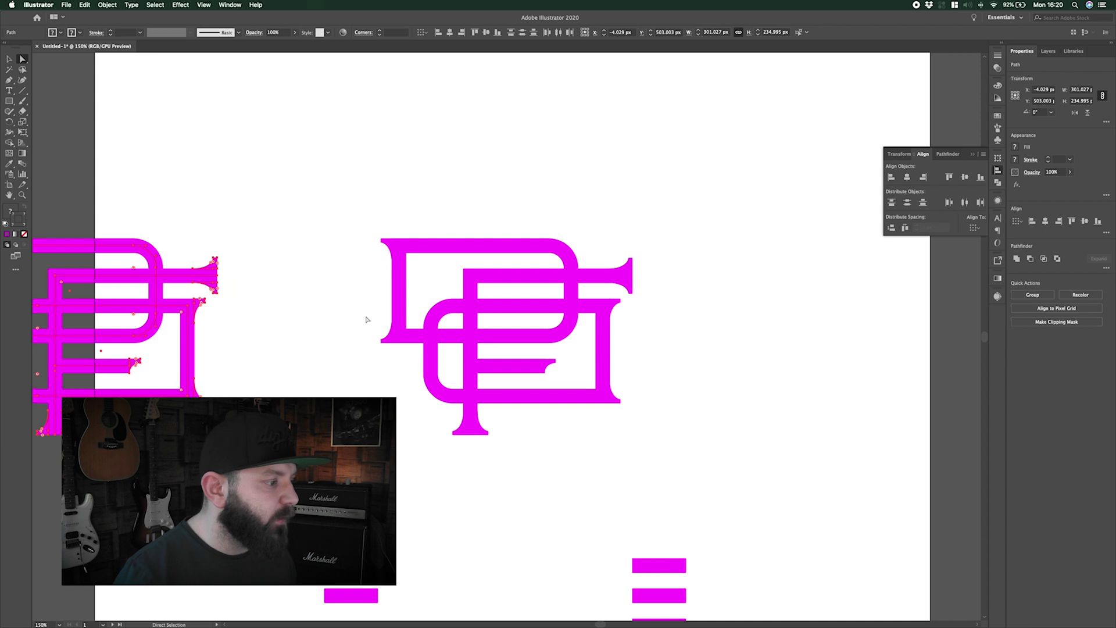
click(343, 192)
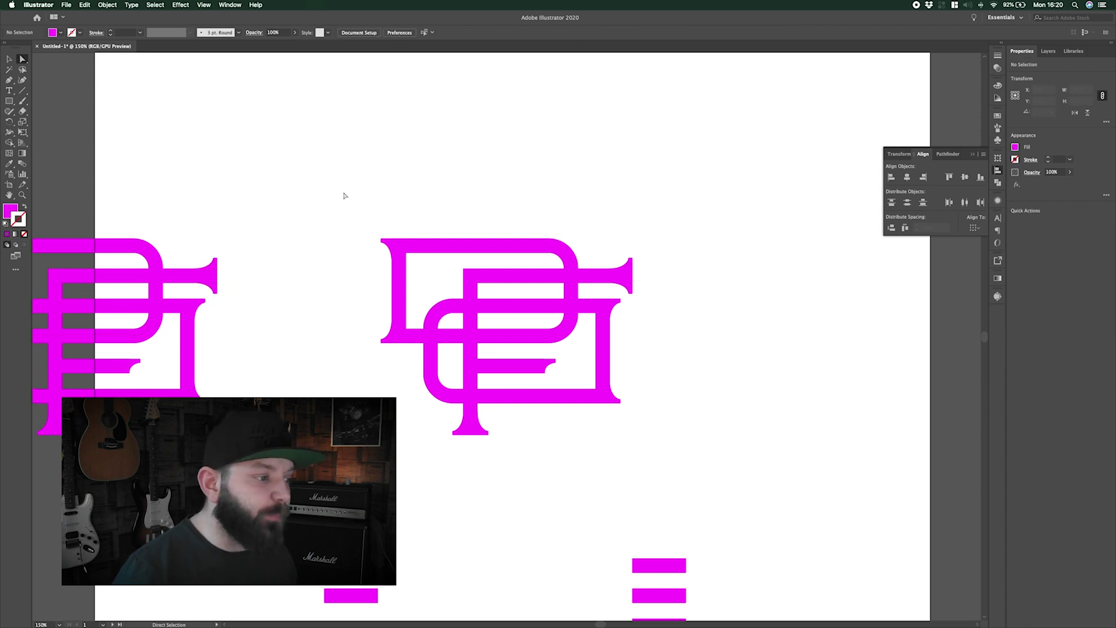
- Expand the fill and stroke of all shapes in the original monogram
drag(593, 405, 695, 453)
key(super+equal)
key(super+equal)
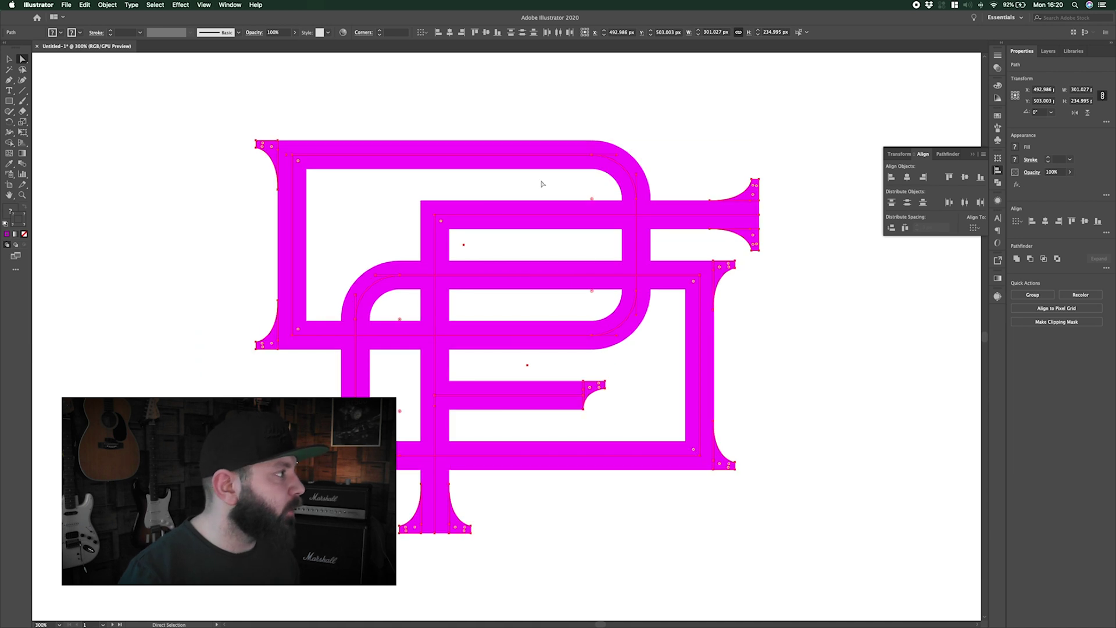
click(106, 6)
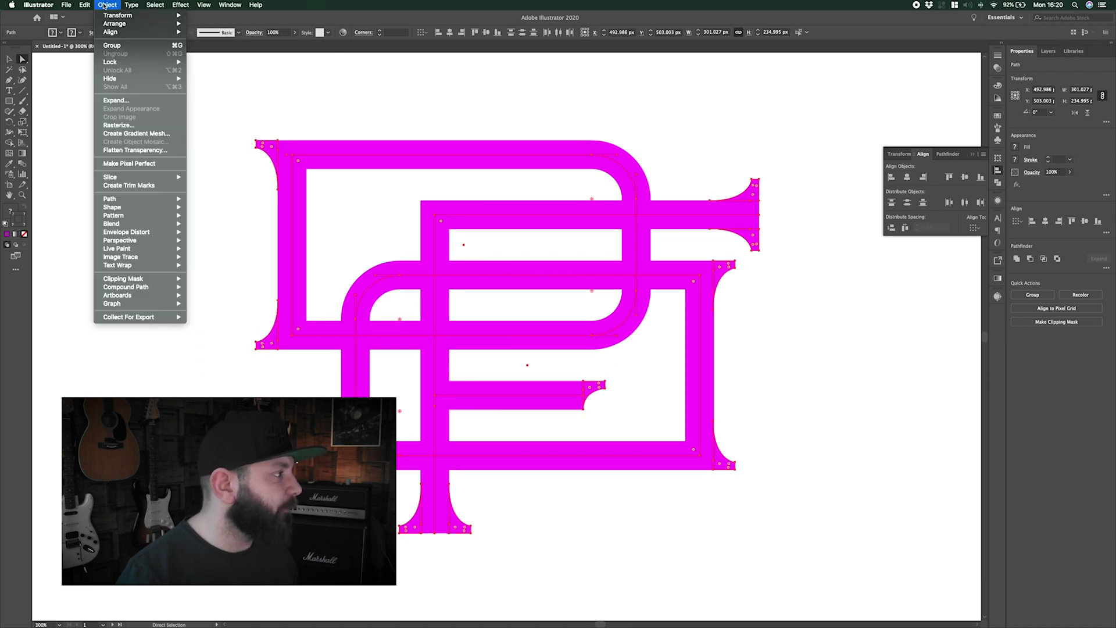
click(128, 101)
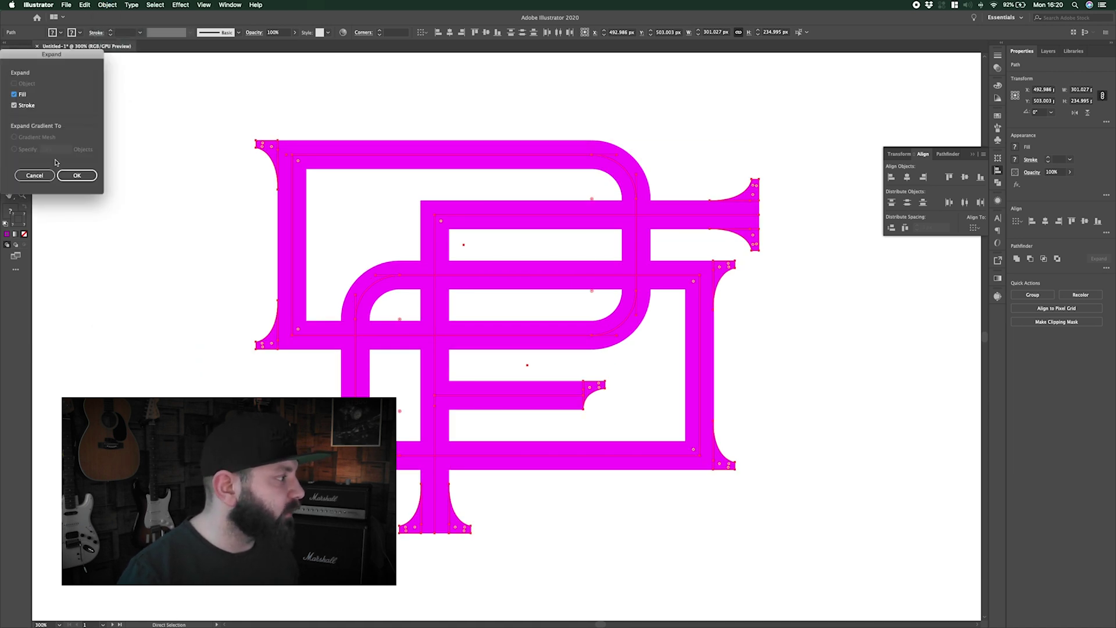
click(77, 175)
click(157, 207)
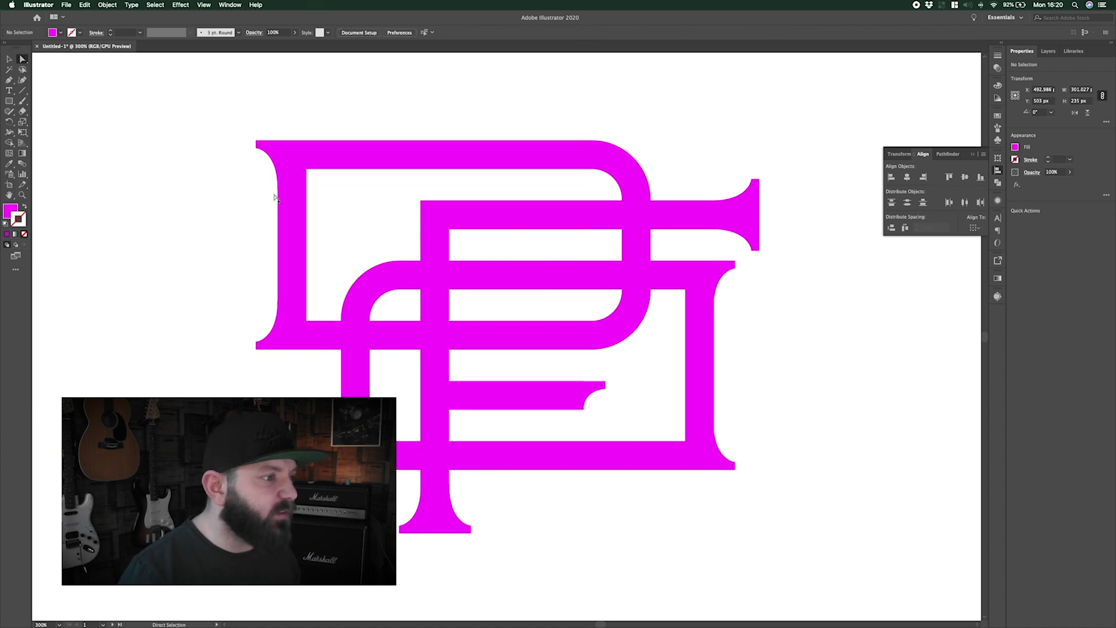
click(565, 159)
click(502, 121)
key(super+equal)
key(super+minus)
key(super+equal)
key(super+equal)
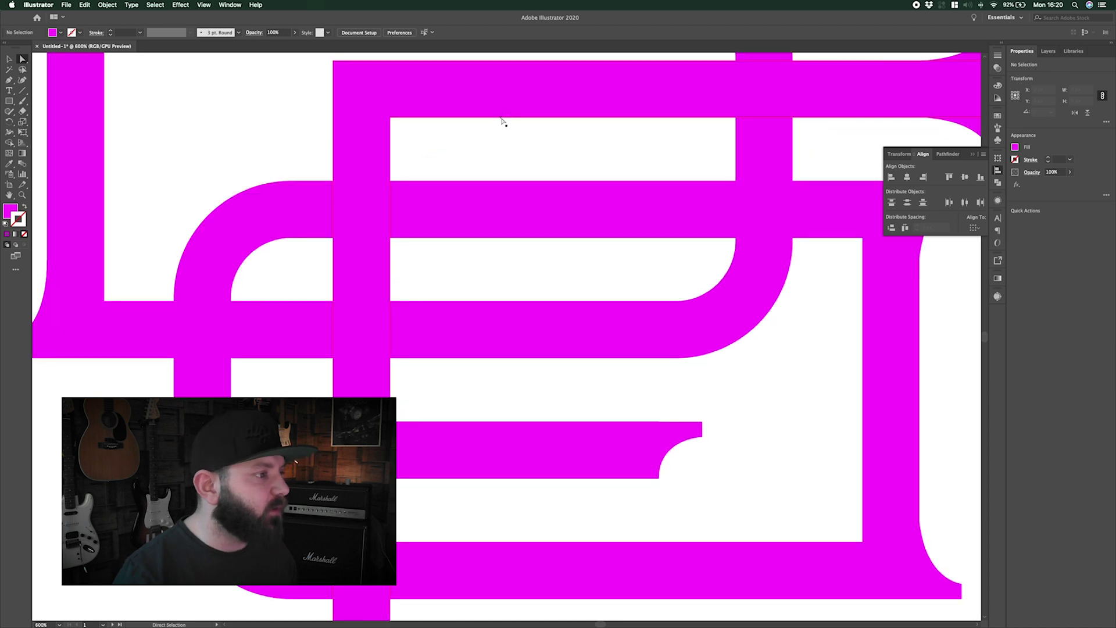
- Group the P's outlined letter shape together with its serifs on the stem
drag(304, 114, 442, 249)
drag(350, 190, 518, 264)
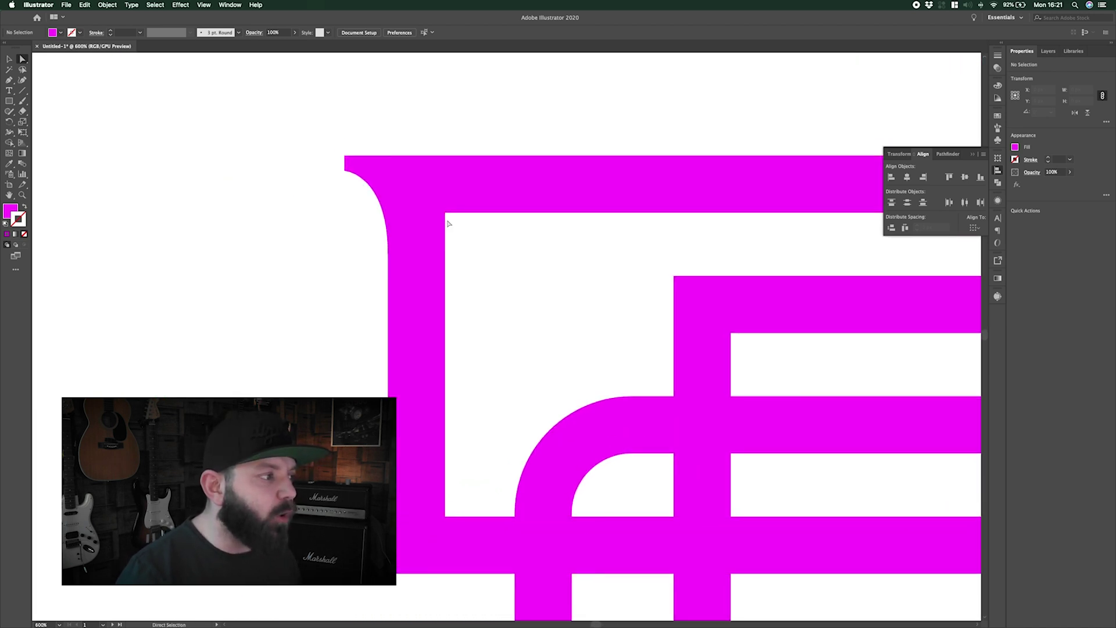
key(v)
click(366, 167)
click(414, 103)
click(402, 292)
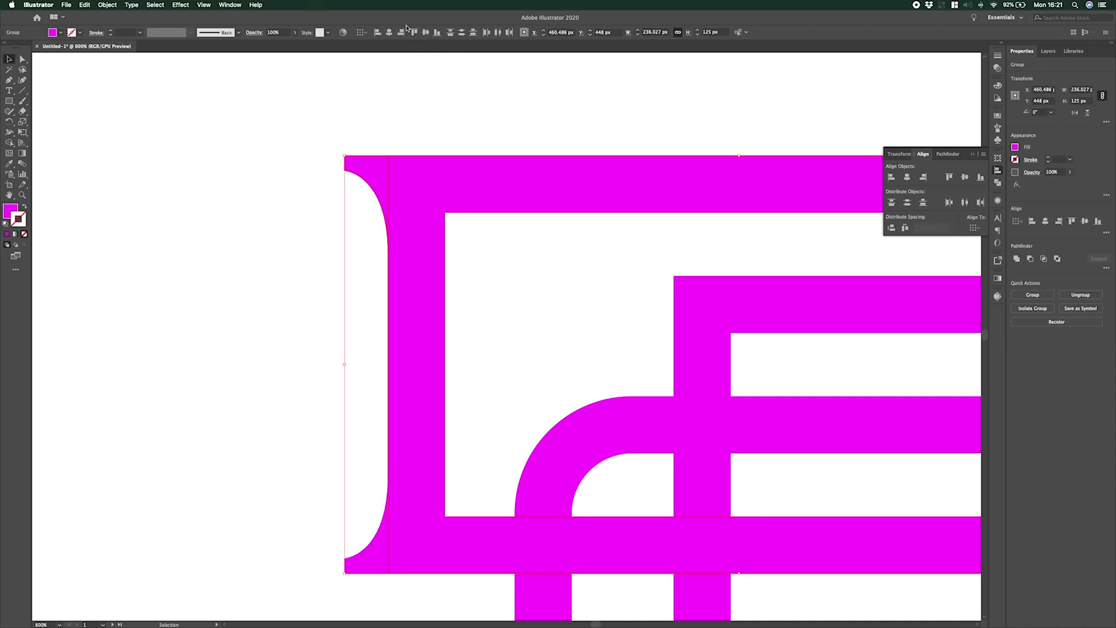
- Group the G's outlined shape together with its two serifs
drag(300, 497, 385, 308)
click(515, 276)
drag(515, 277, 242, 172)
drag(581, 174, 287, 197)
click(407, 154)
click(407, 154)
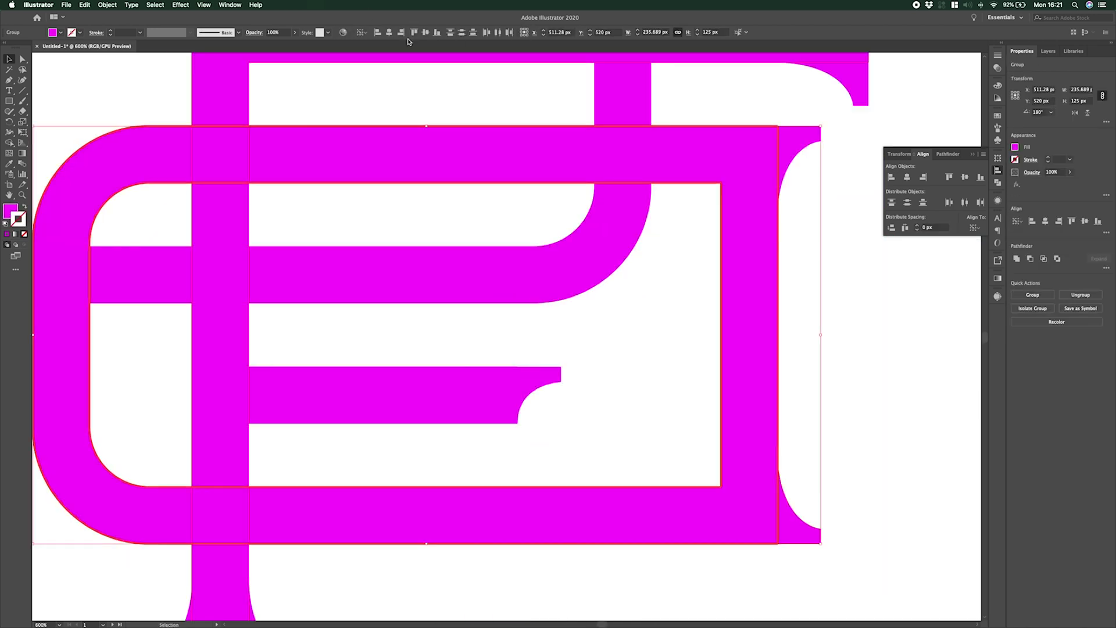
- Copy a curved serif from the F's upper arm to the outer upper corner of the F's stem
click(407, 396)
click(638, 394)
drag(638, 393, 517, 566)
drag(775, 129, 712, 270)
click(593, 269)
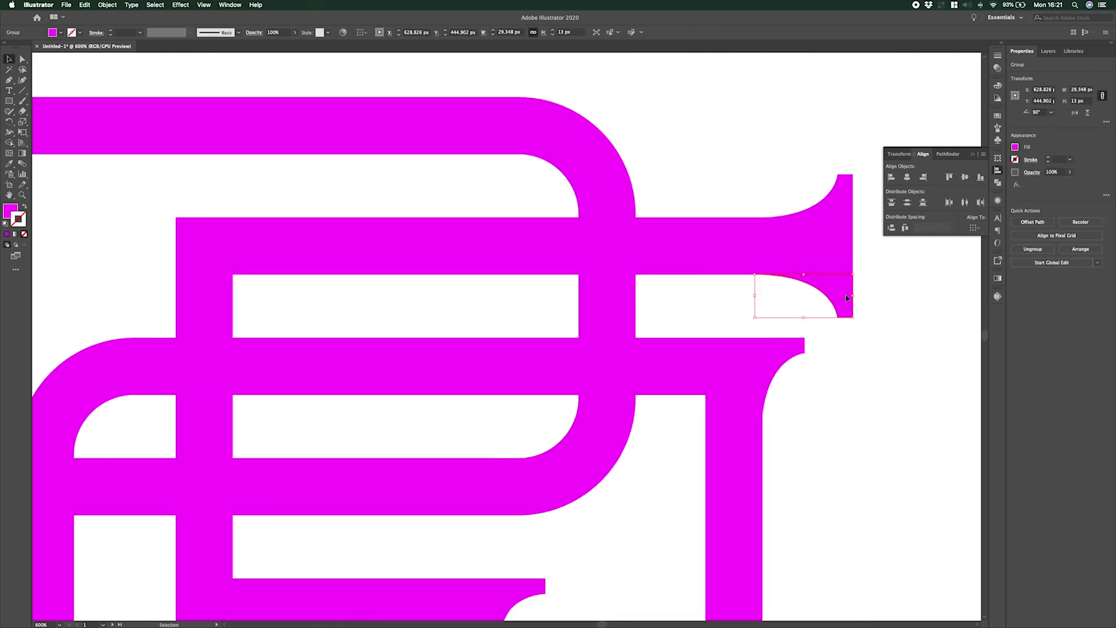
drag(149, 273, 81, 214)
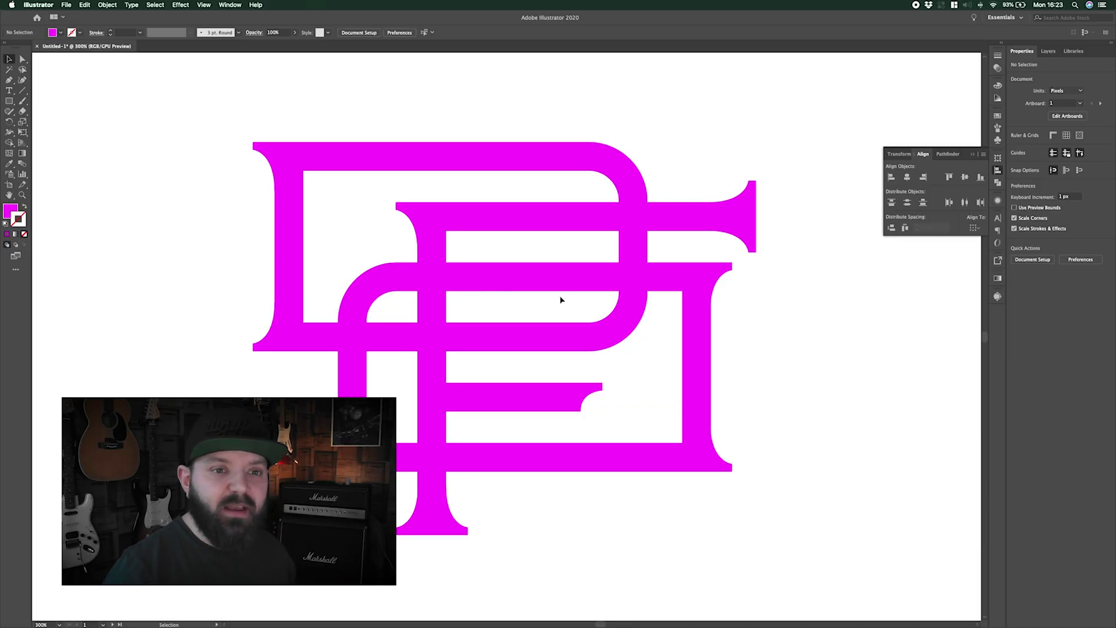
- Draw a small square about 8.8 px wide in the empty area above the monogram
key(m)
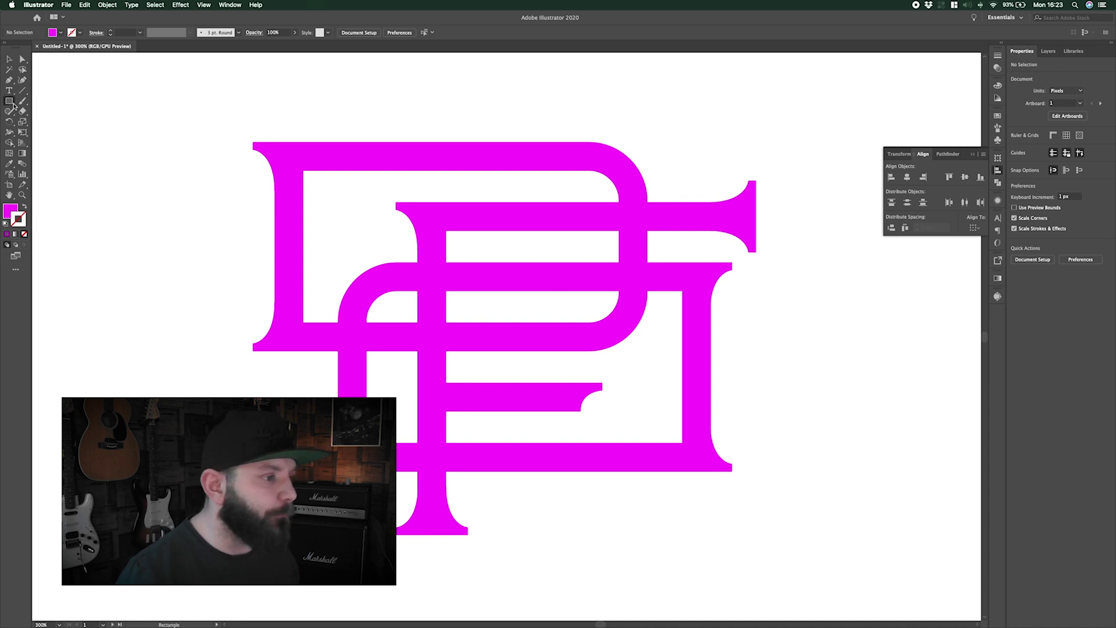
drag(572, 96, 587, 112)
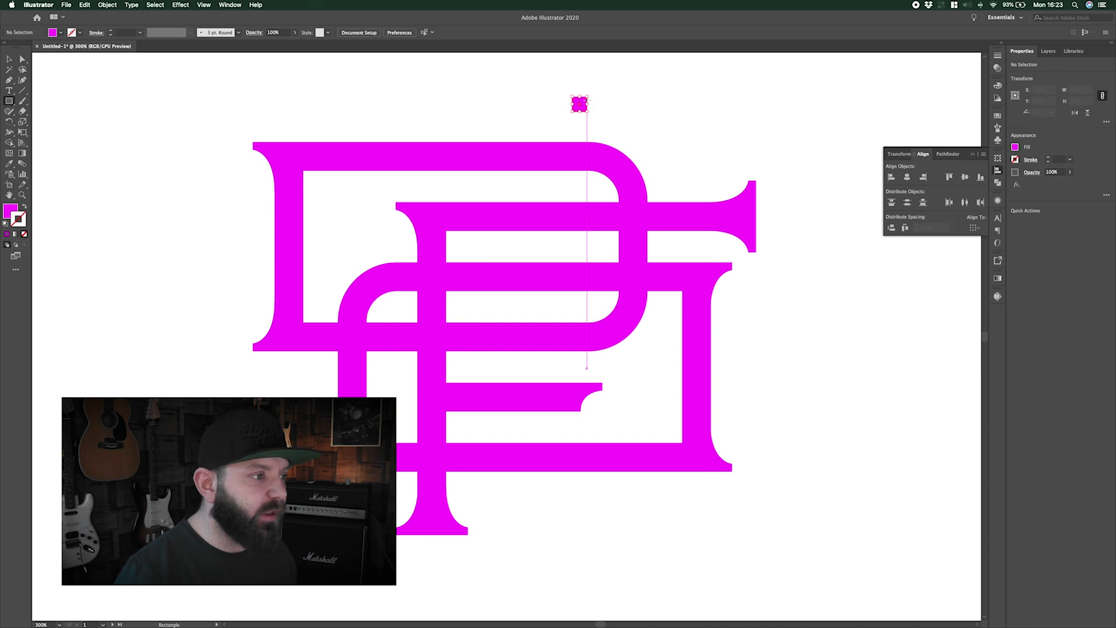
key(super+equal)
key(super+equal)
key(v)
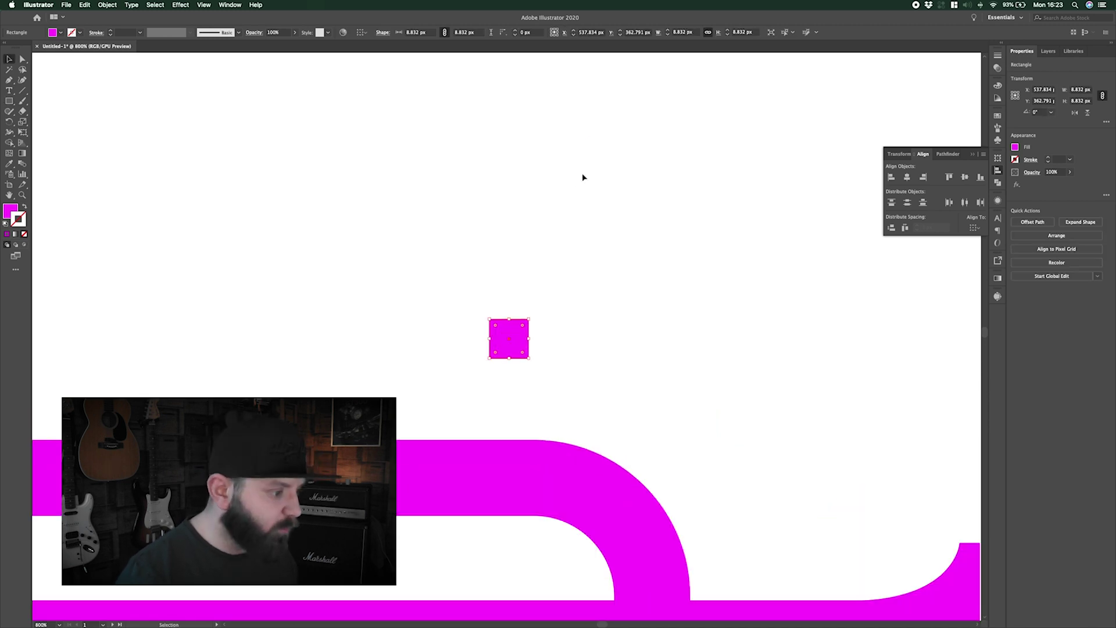
- Duplicate the square into a stack of three and scale the stack to 17 px tall, matching the letter stroke thickness
drag(509, 337, 603, 339)
key(super+d)
scroll(691, 481, down, 2)
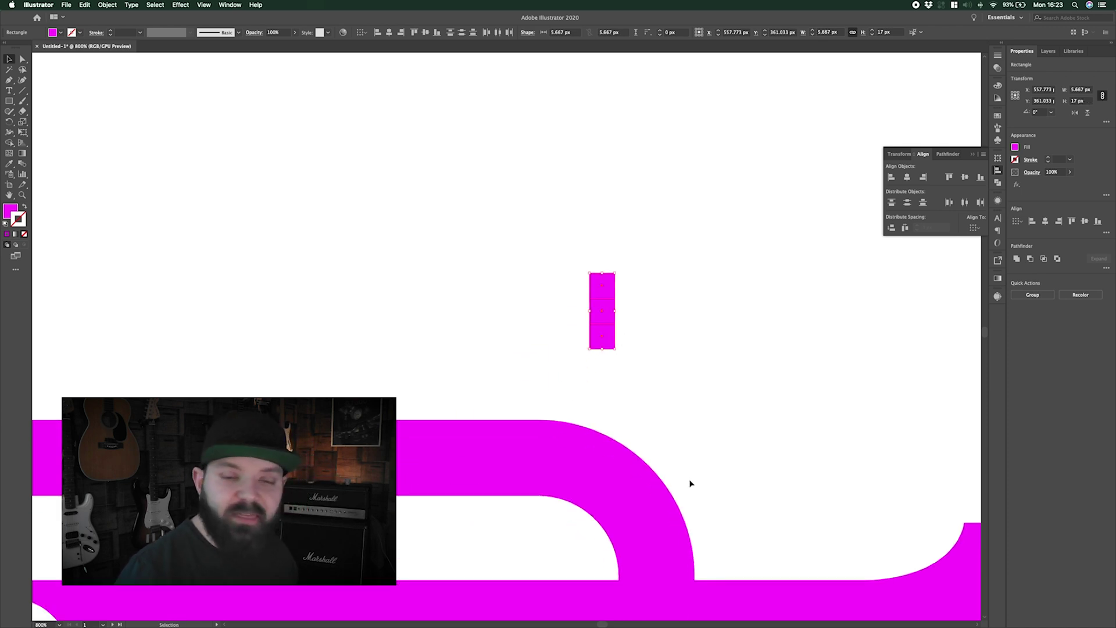
- Delete the extra squares from the stack, keeping a single 5.667 px square near the P's bowl
click(677, 352)
drag(653, 272, 696, 451)
key(Delete)
scroll(633, 389, down, 2)
scroll(633, 390, down, 5)
scroll(478, 371, right, 3)
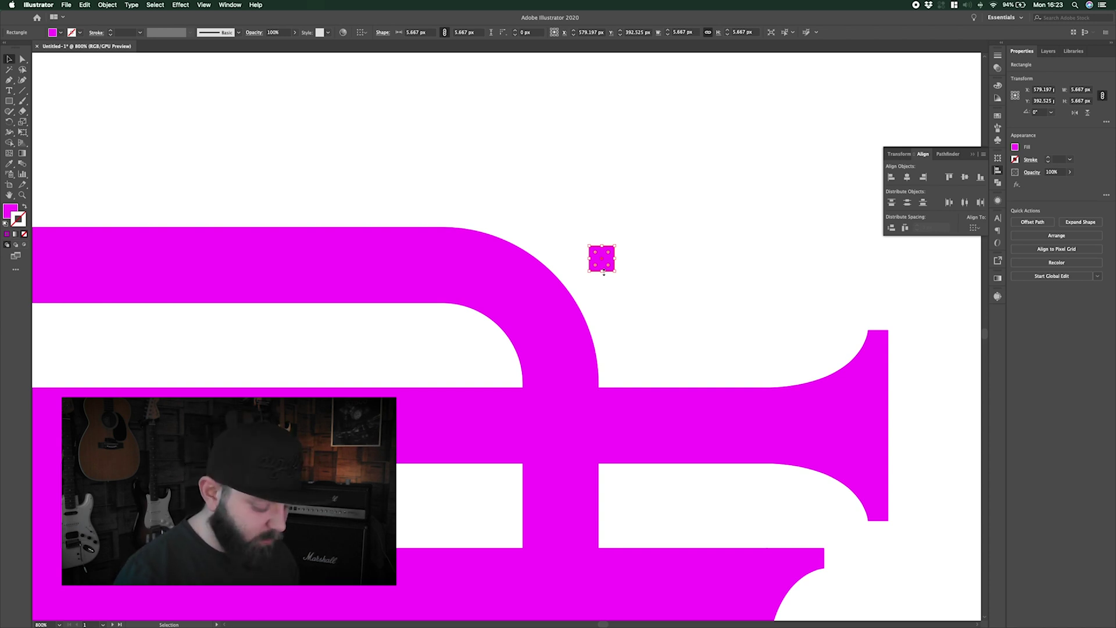
- Fill the square white, stretch it to about 18.9 px tall and place it across the F's upper arm beside the P's bowl
key(i)
click(651, 292)
key(v)
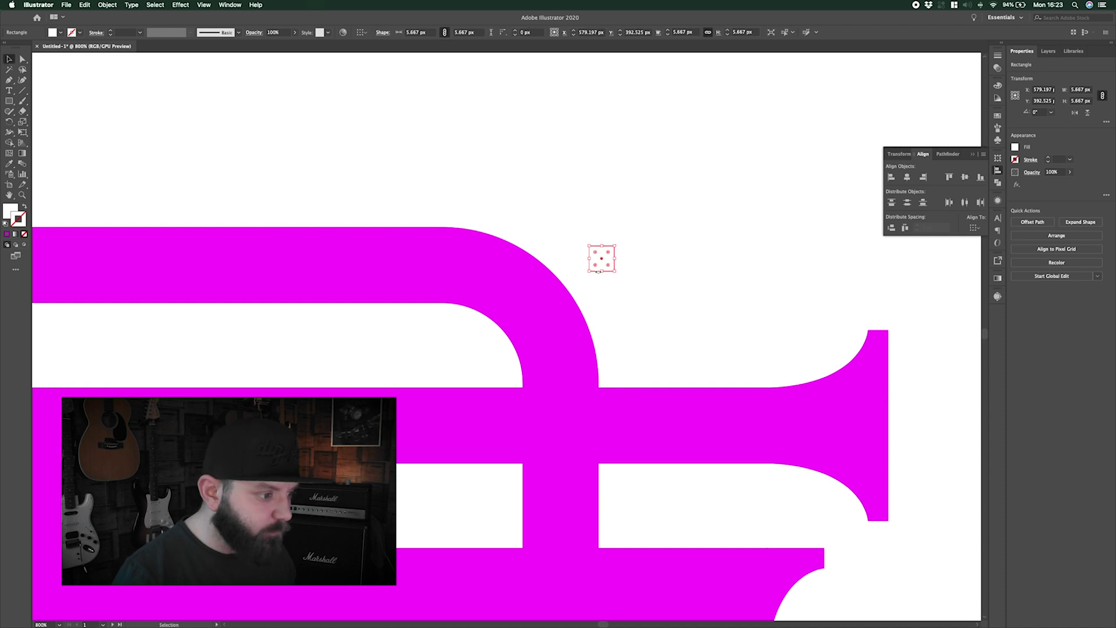
drag(605, 273, 613, 445)
click(660, 354)
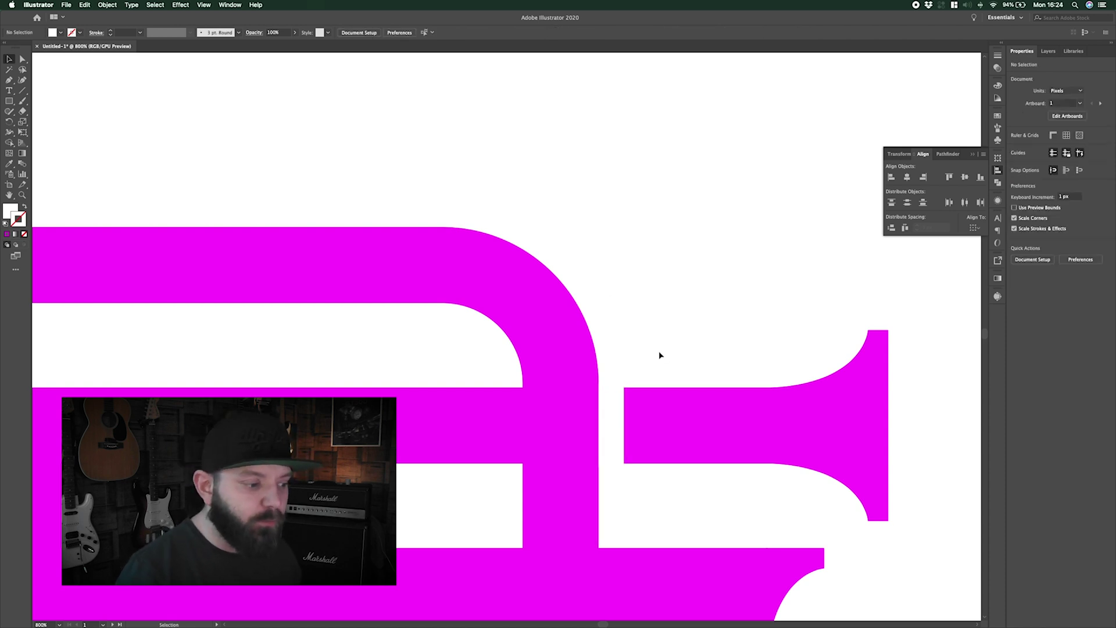
- Duplicate the white strip, rotate it to horizontal, widen it to about 28.9 px and place it across the P's bowl beneath the G's upper bar
key(super+minus)
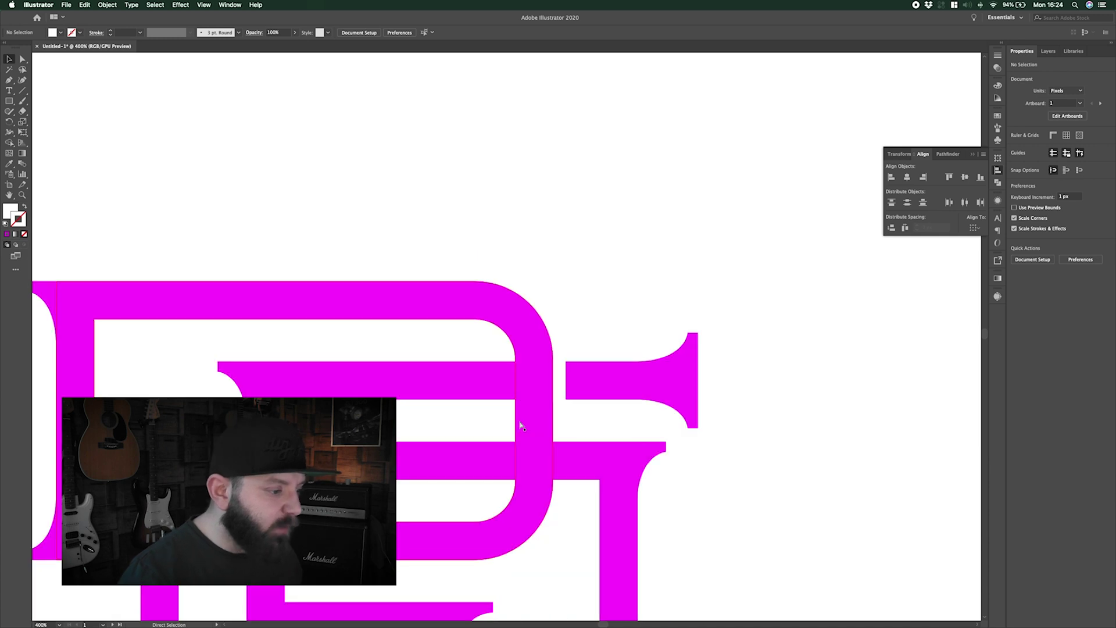
drag(519, 423, 667, 338)
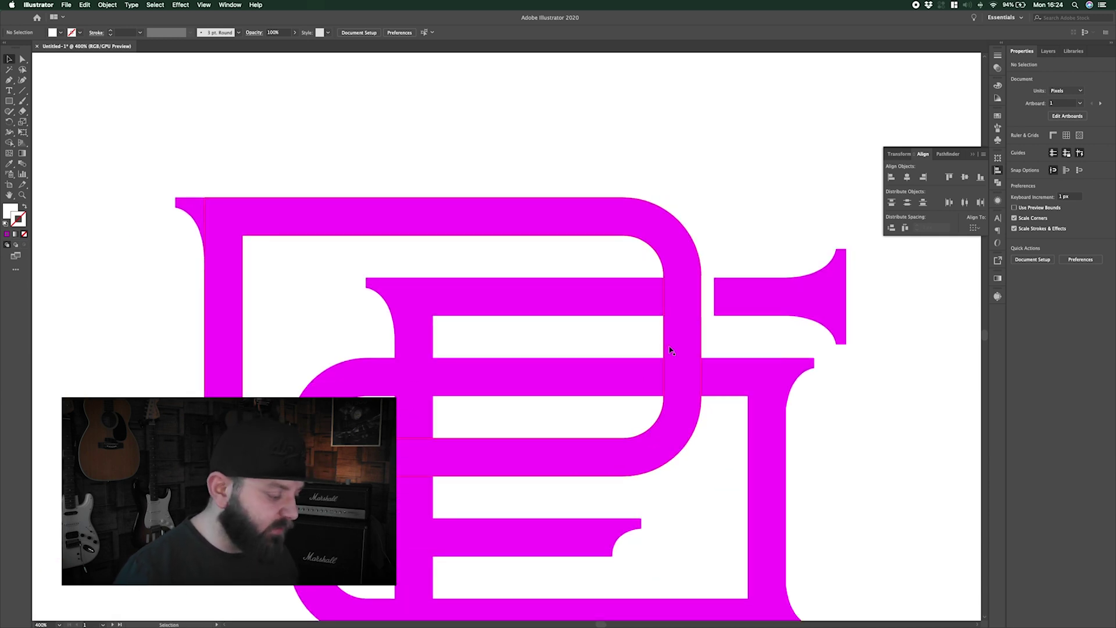
click(713, 291)
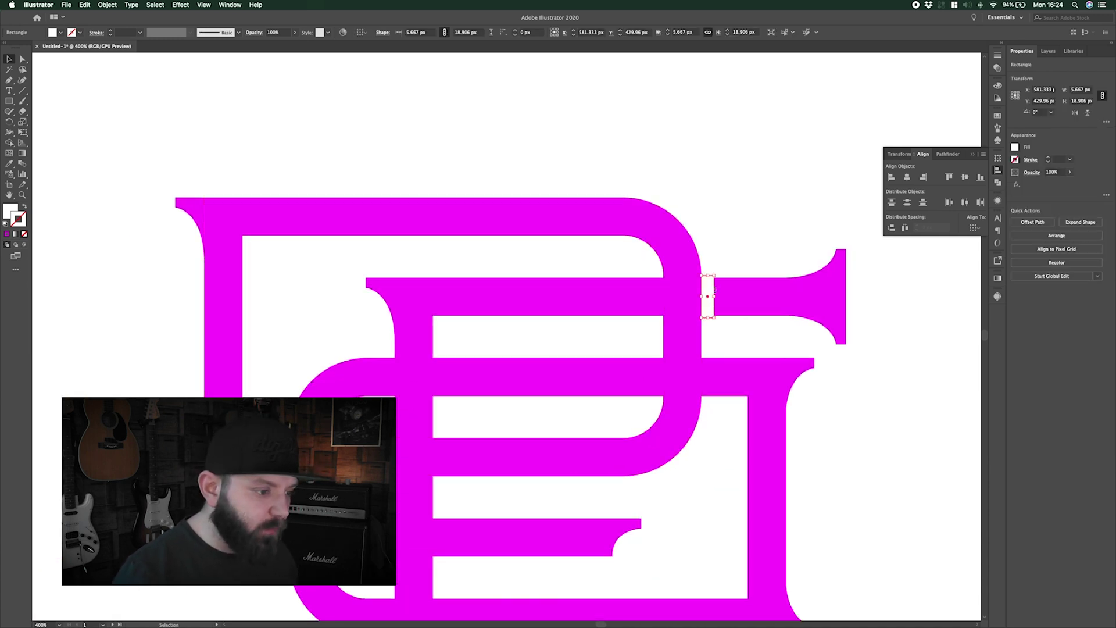
drag(711, 289, 731, 473)
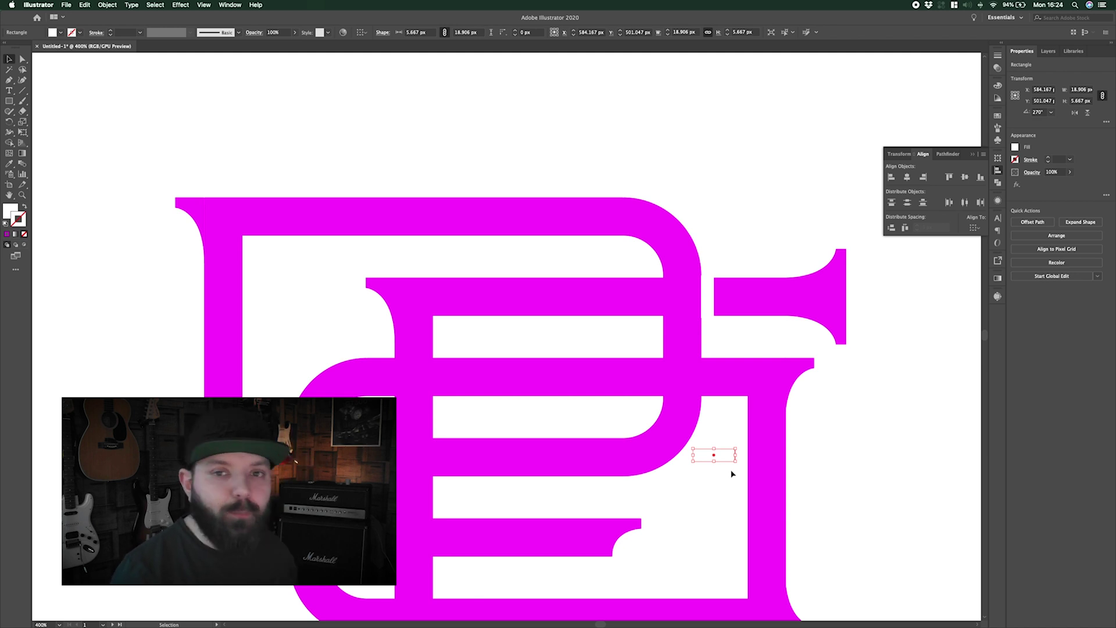
drag(715, 455, 641, 402)
key(super+shift+a)
click(690, 404)
- Copy the white strip to the F's stem above and below the G, and to the P's lower bar beside the G's stem
scroll(690, 403, down, 5)
alt+drag(735, 244, 560, 421)
key(super+shift+a)
click(477, 487)
shift+drag(577, 424, 544, 396)
drag(546, 432, 486, 316)
scroll(486, 317, up, 5)
alt+drag(765, 325, 504, 274)
key(super+shift+a)
drag(528, 381, 422, 378)
click(579, 418)
- Examine the white strips at every overlap up close for alignment with the letter edges
key(a)
key(super+plus)
key(super+plus)
key(super+plus)
key(super+plus)
click(497, 219)
drag(497, 220, 530, 258)
key(super+shift+a)
key(super+minus)
key(super+minus)
key(super+minus)
key(super+minus)
key(super+minus)
key(super+minus)
key(super+minus)
key(super+plus)
key(super+plus)
key(super+plus)
key(super+plus)
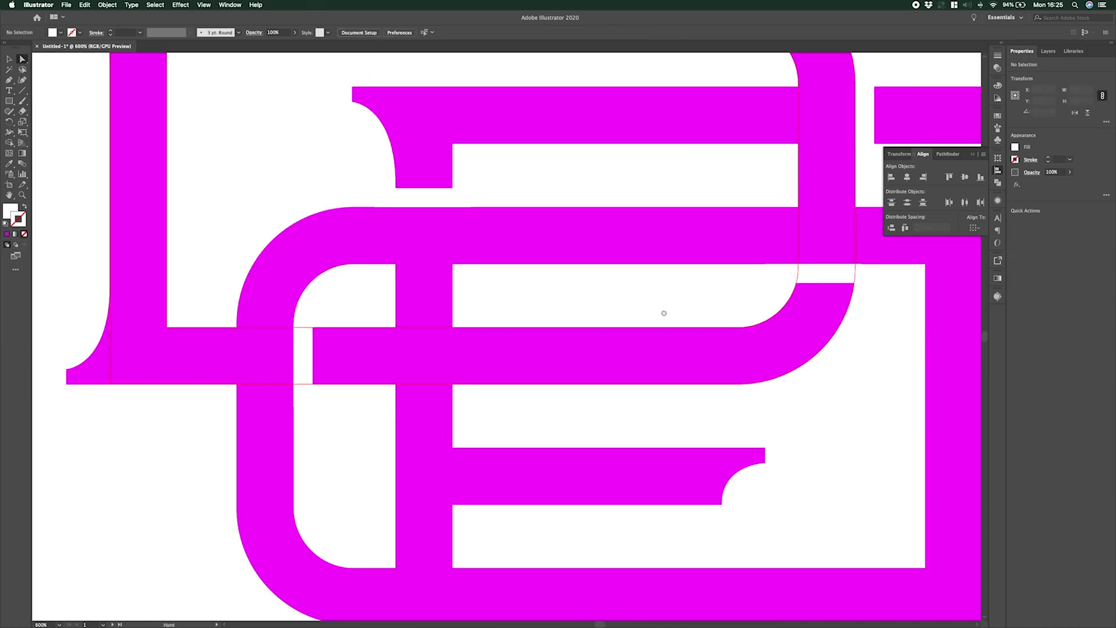
drag(663, 312, 578, 304)
click(729, 268)
key(super+shift+a)
key(super+minus)
key(super+minus)
key(super+minus)
click(391, 209)
click(278, 240)
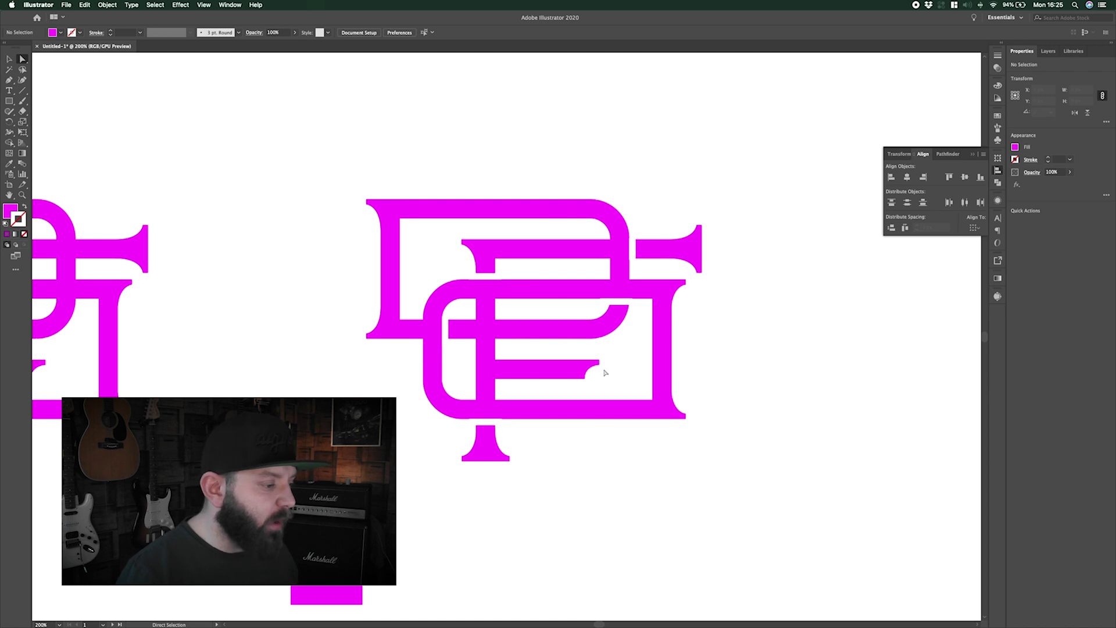
- Try making the white strip across the P's bowl beneath the G's upper bar thinner
key(super+equal)
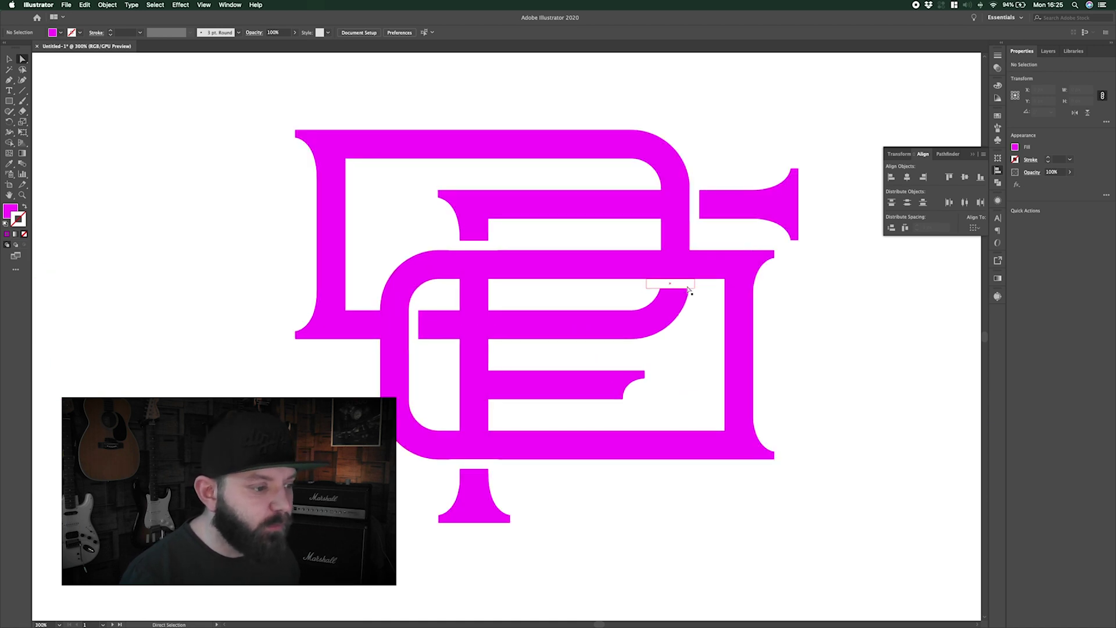
click(688, 289)
key(v)
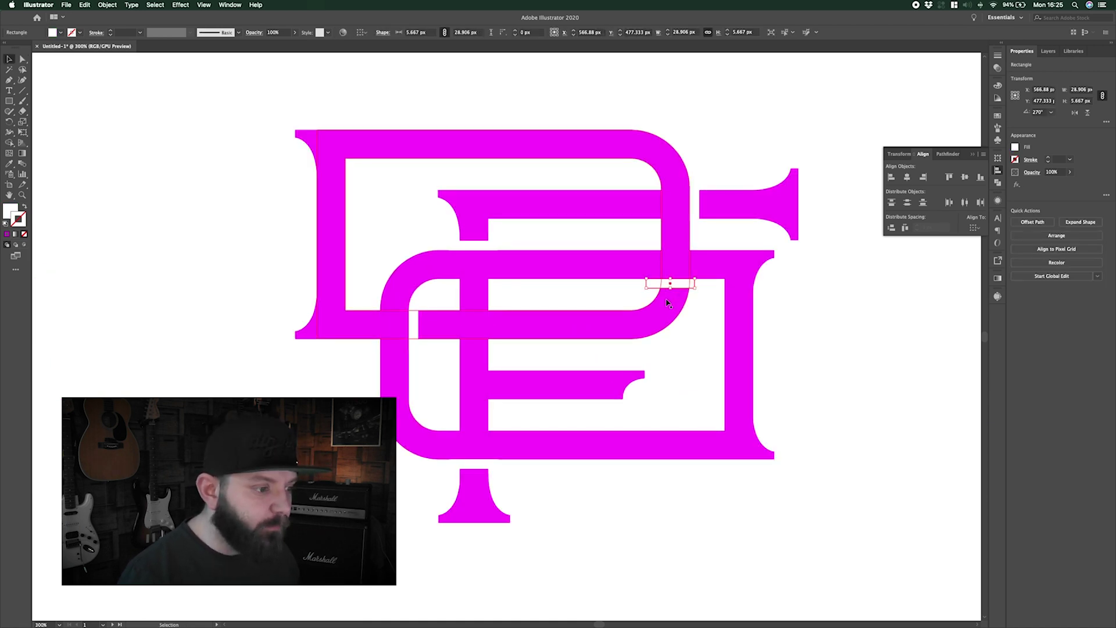
drag(670, 287, 670, 288)
key(super+z)
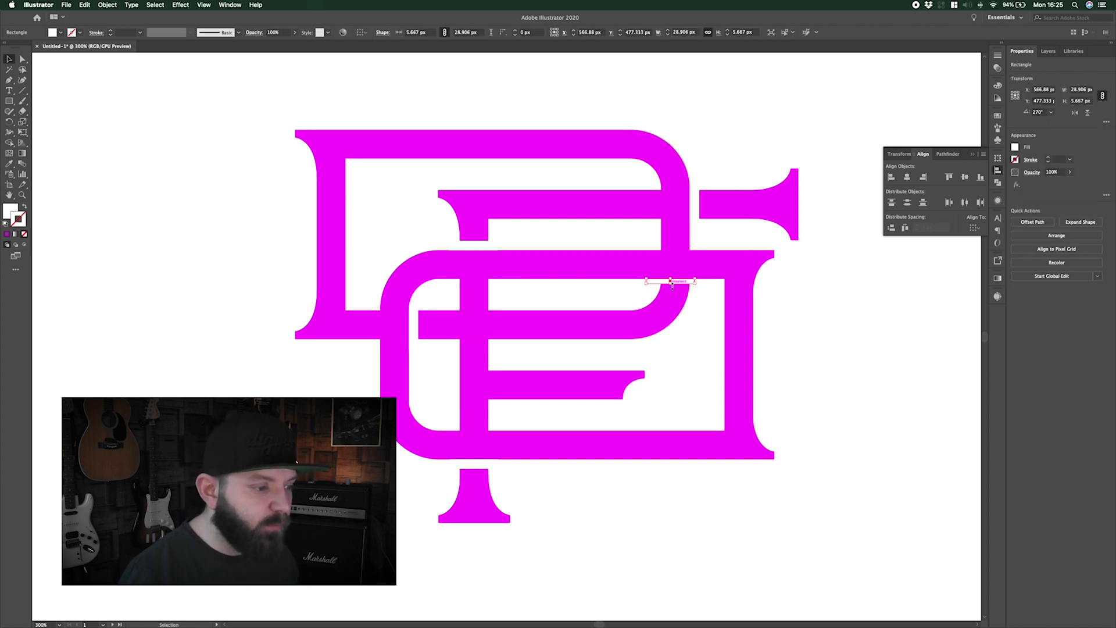
- Recolour the letters of the original monogram solid black, 000000, keeping the gap strips white
click(697, 306)
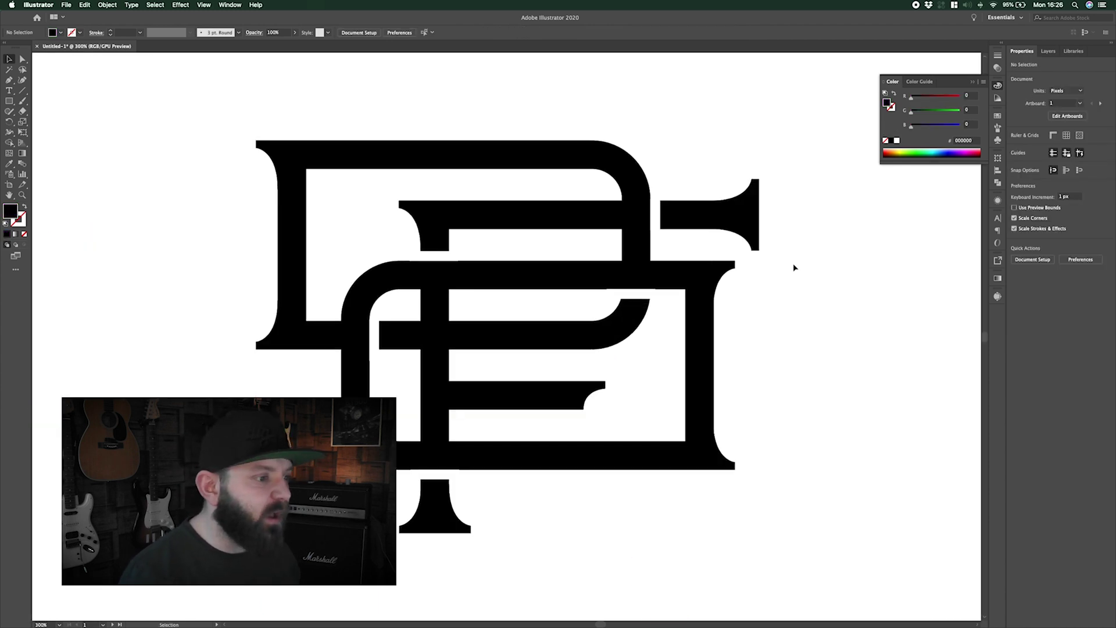
drag(523, 313, 552, 281)
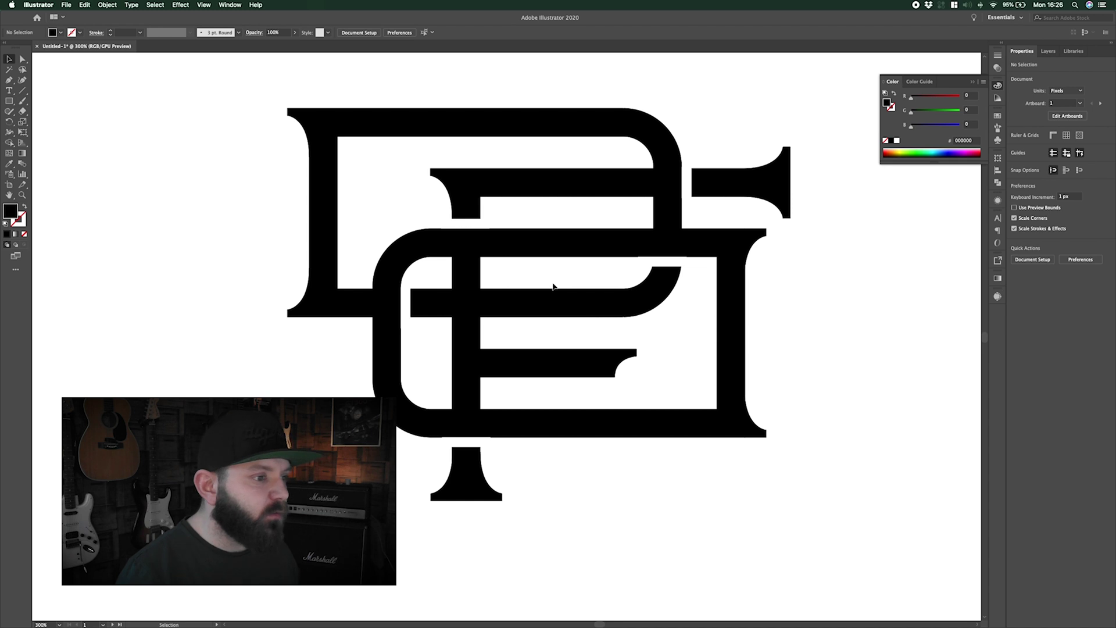
key(super+minus)
key(super+minus)
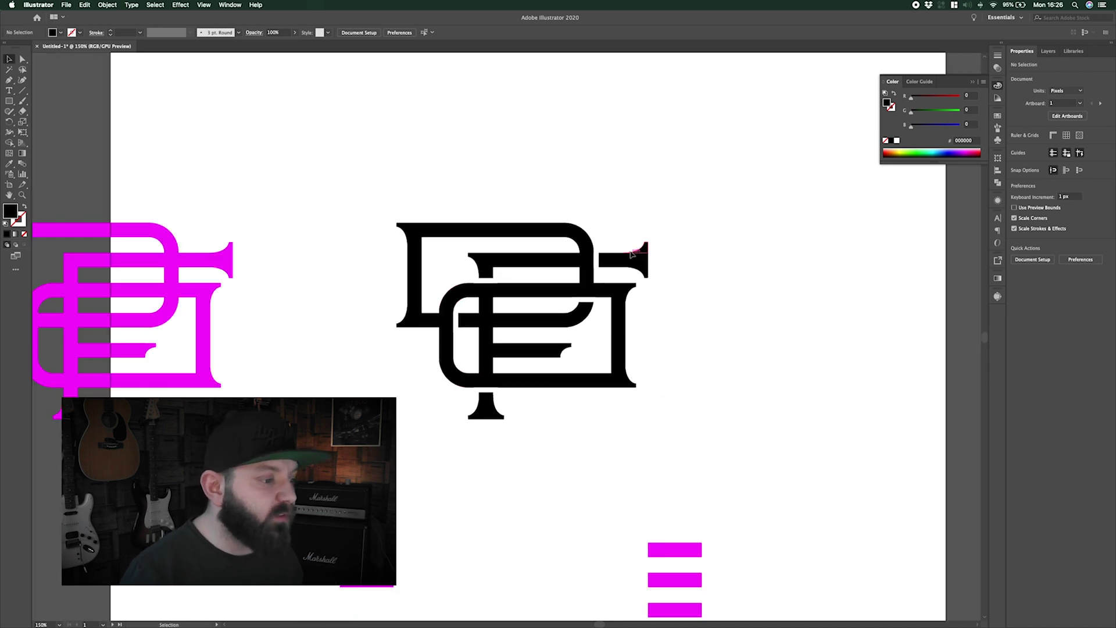
- Duplicate the whole black monogram with its white strips and place the copy above the magenta version
drag(453, 430, 400, 448)
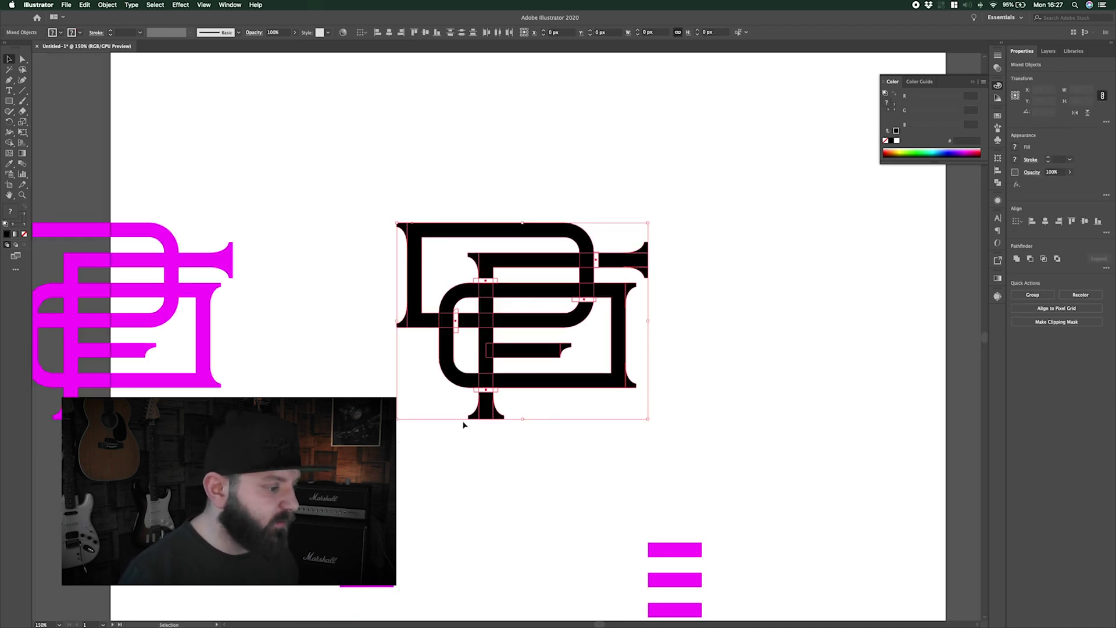
drag(539, 380, 157, 149)
click(362, 196)
drag(706, 455, 708, 447)
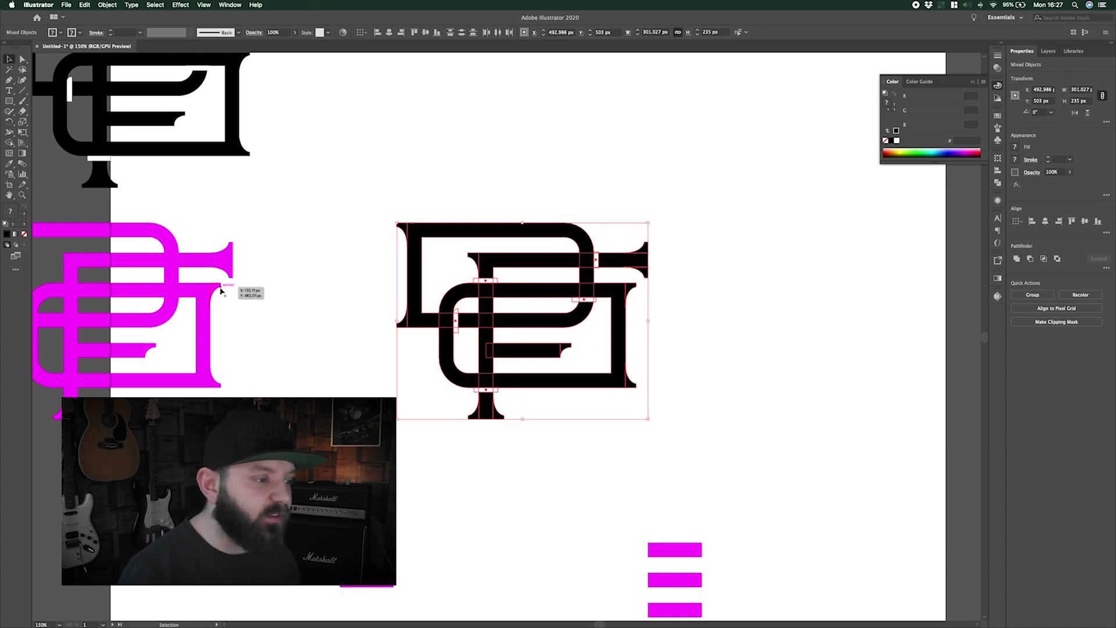
- Cut the white strip beside the P's bowl out of the F's upper arm, separating the arm's end
key(super+equal)
key(super+equal)
key(super+equal)
key(super+equal)
drag(357, 237, 310, 339)
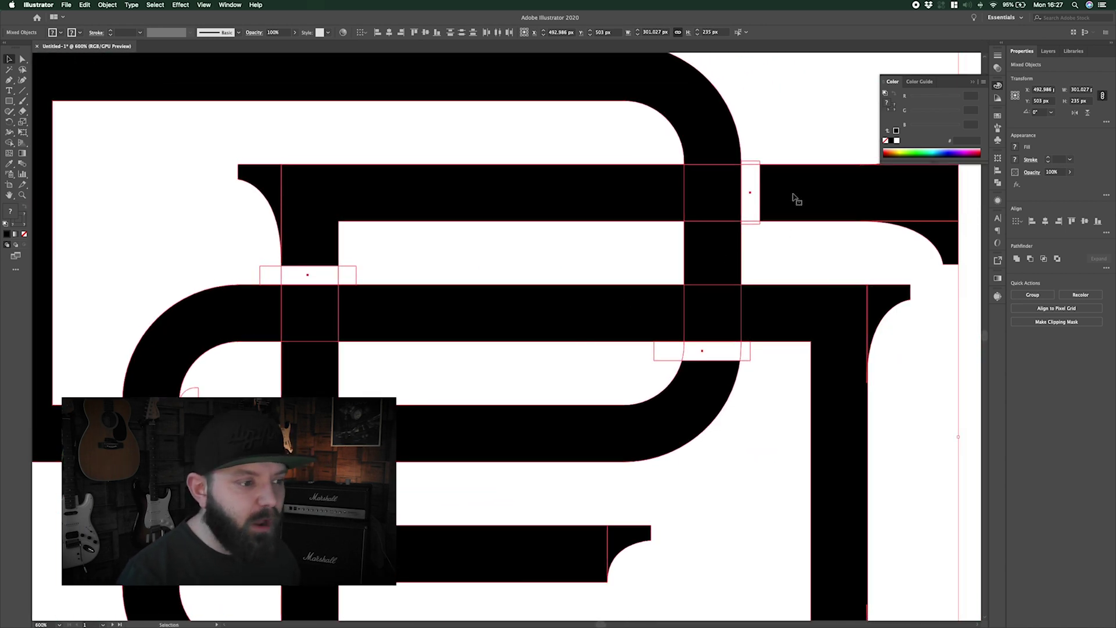
click(777, 254)
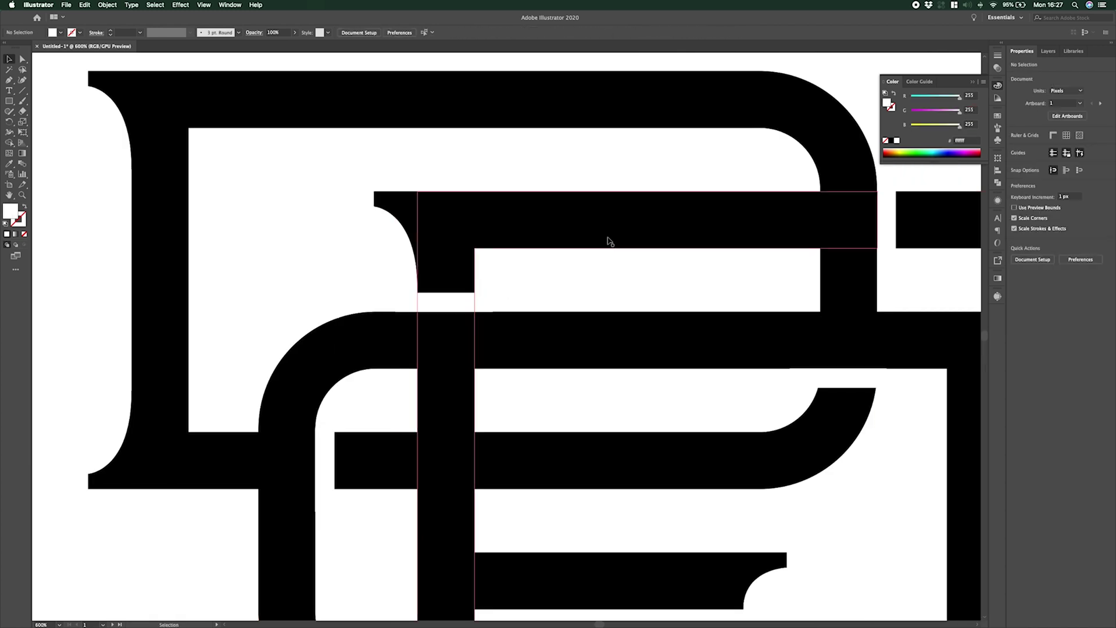
click(609, 241)
drag(675, 269, 695, 176)
- Cut the remaining white strips out of the P and F at their overlaps, checking the paths in outline view
click(341, 339)
shift+click(374, 343)
click(469, 321)
drag(814, 146, 891, 198)
key(super+y)
key(super+y)
click(824, 334)
shift+click(835, 233)
click(1029, 260)
click(524, 476)
drag(526, 611, 500, 424)
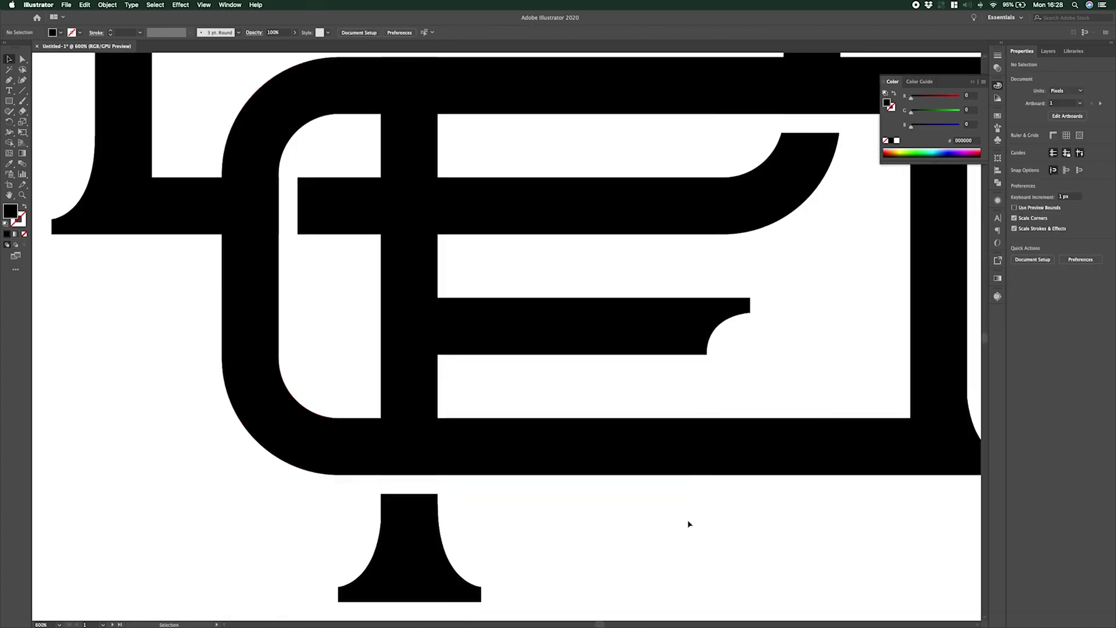
- Unite the detached end of the F's upper arm with its two serifs
key(super+minus)
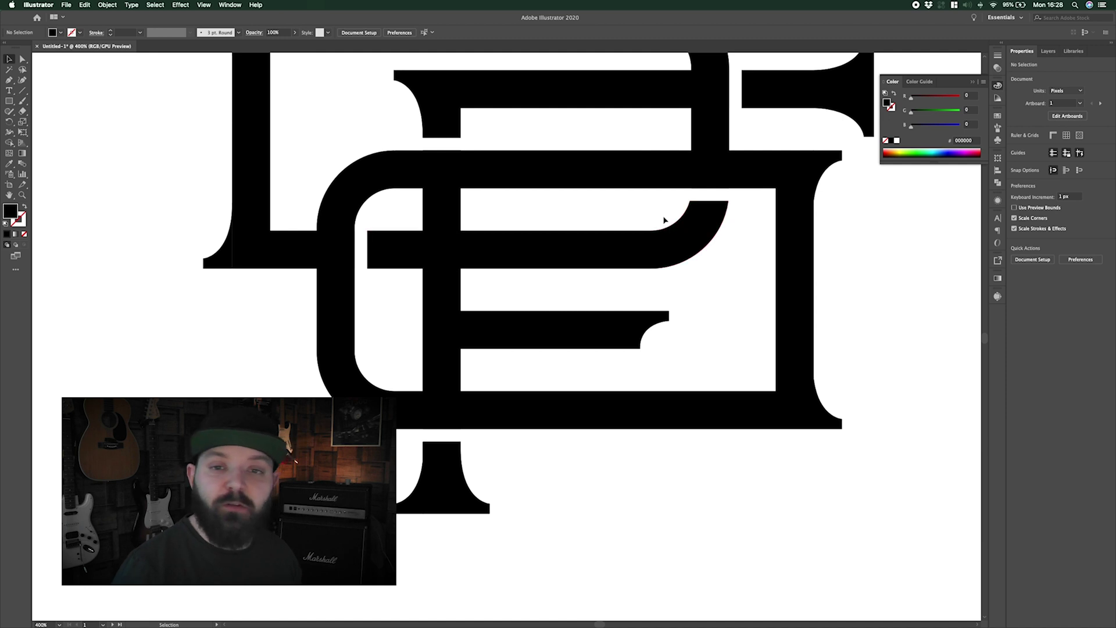
click(571, 91)
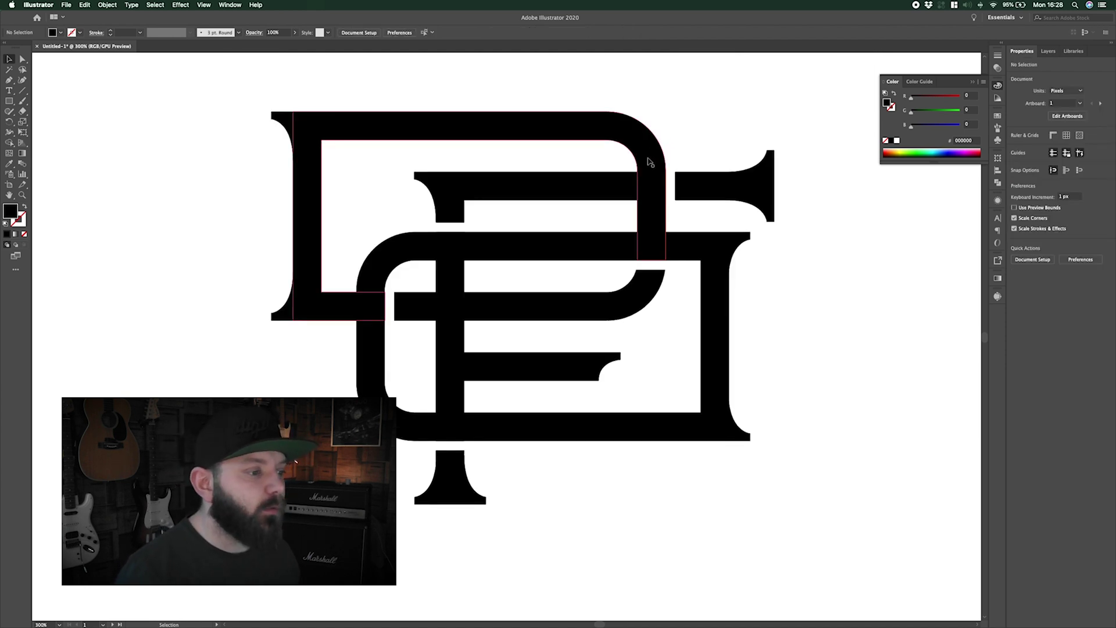
click(736, 215)
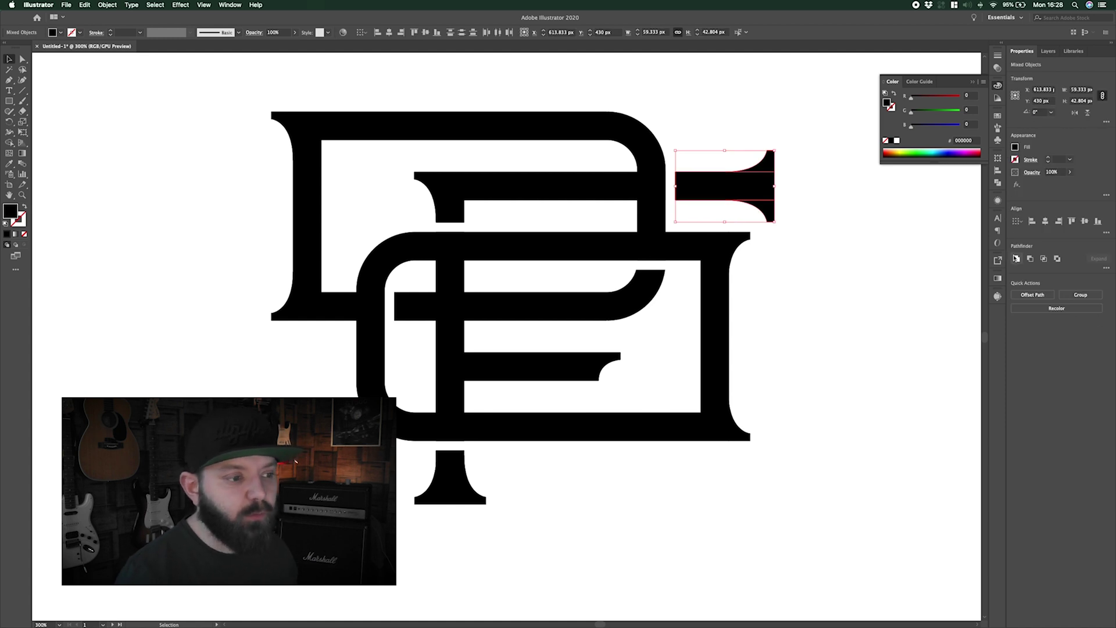
click(717, 219)
drag(328, 96, 406, 111)
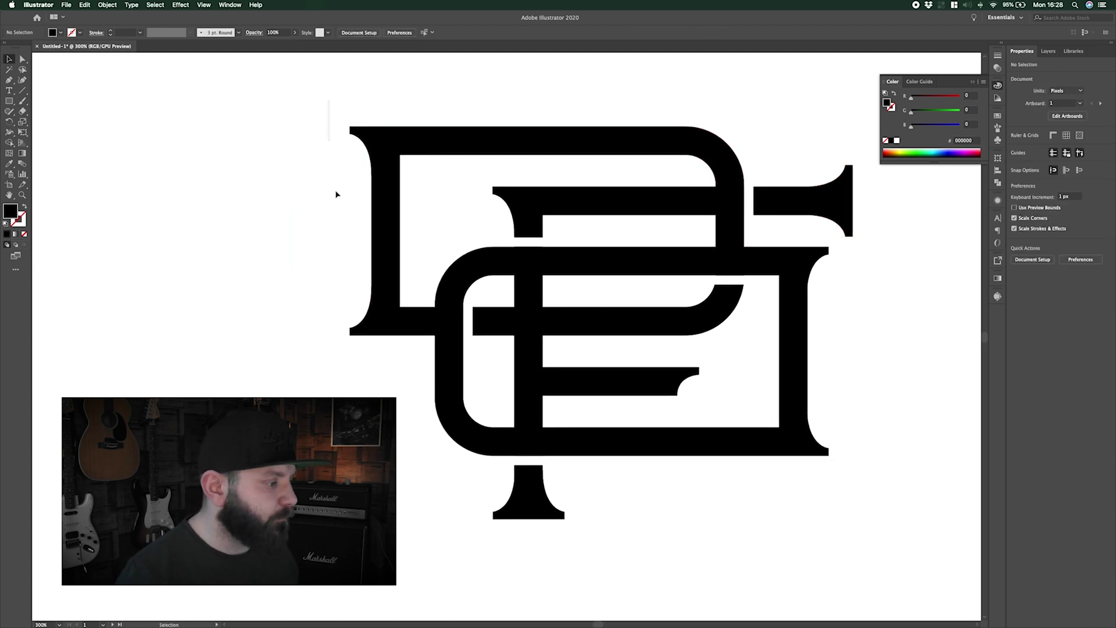
- Group all pieces of the cut black monogram
click(465, 374)
key(super+minus)
key(super+minus)
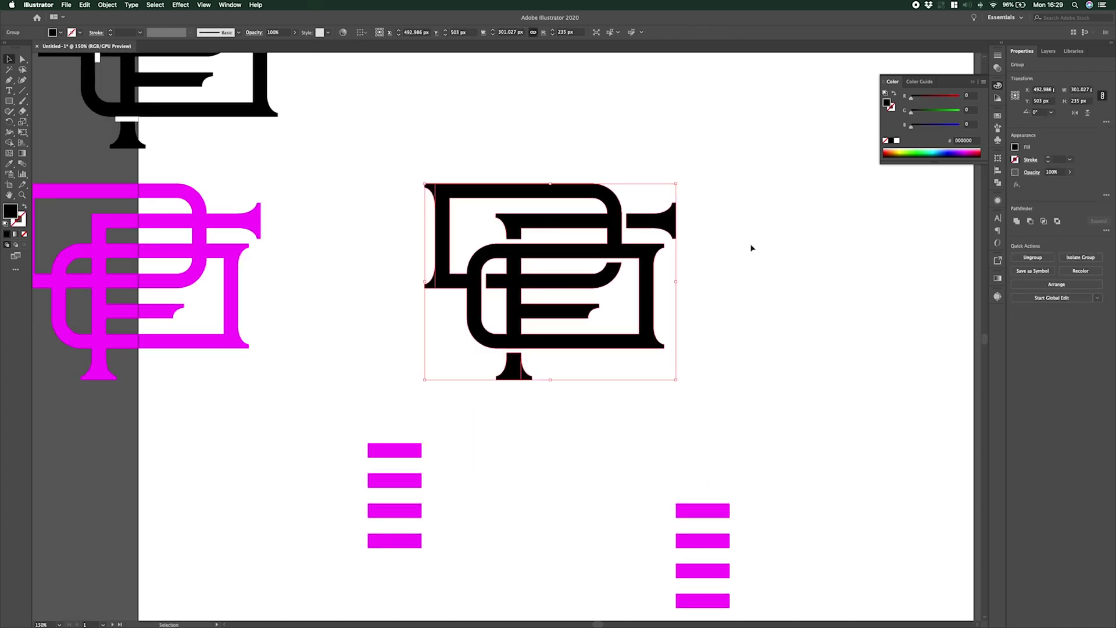
- Ungroup the pieces of the cut black monogram
key(super+plus)
key(super+plus)
key(super+plus)
key(super+plus)
key(super+plus)
drag(439, 605, 618, 123)
key(super+shift+g)
click(618, 302)
- Unite the right-hand serif of the F's detached foot with the foot's stem
drag(554, 358, 574, 359)
key(super+plus)
key(super+plus)
key(super+plus)
key(super+plus)
key(a)
drag(487, 515, 407, 515)
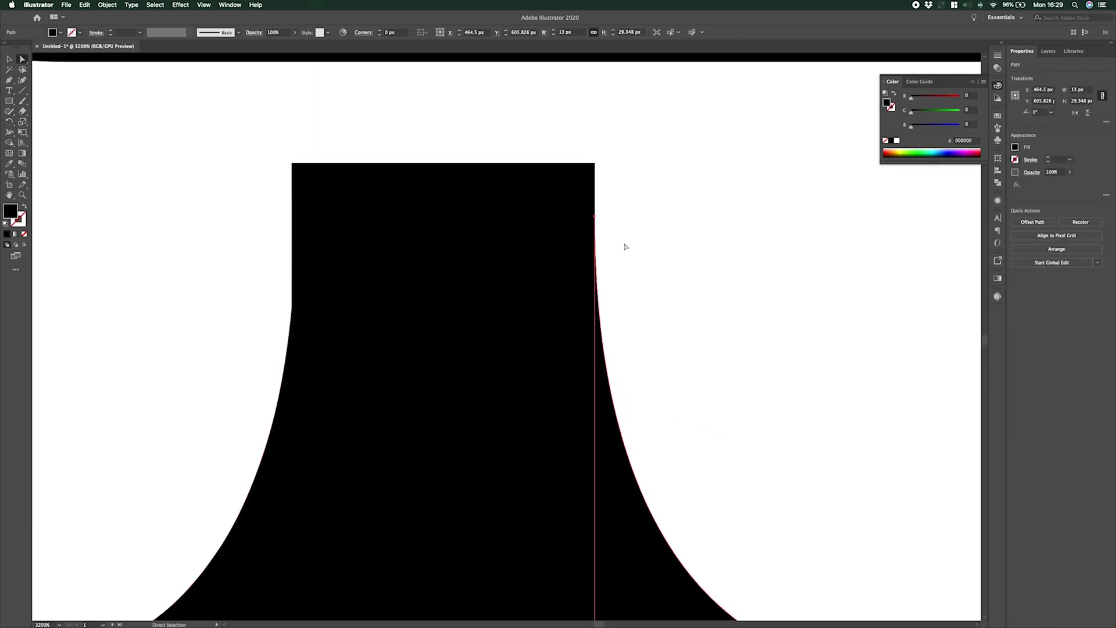
shift+click(540, 256)
click(997, 170)
click(946, 154)
click(892, 177)
click(687, 282)
- Try to unite the top serif of the P's stem with the main monogram shape
key(super+minus)
key(super+minus)
key(super+minus)
key(super+minus)
click(584, 185)
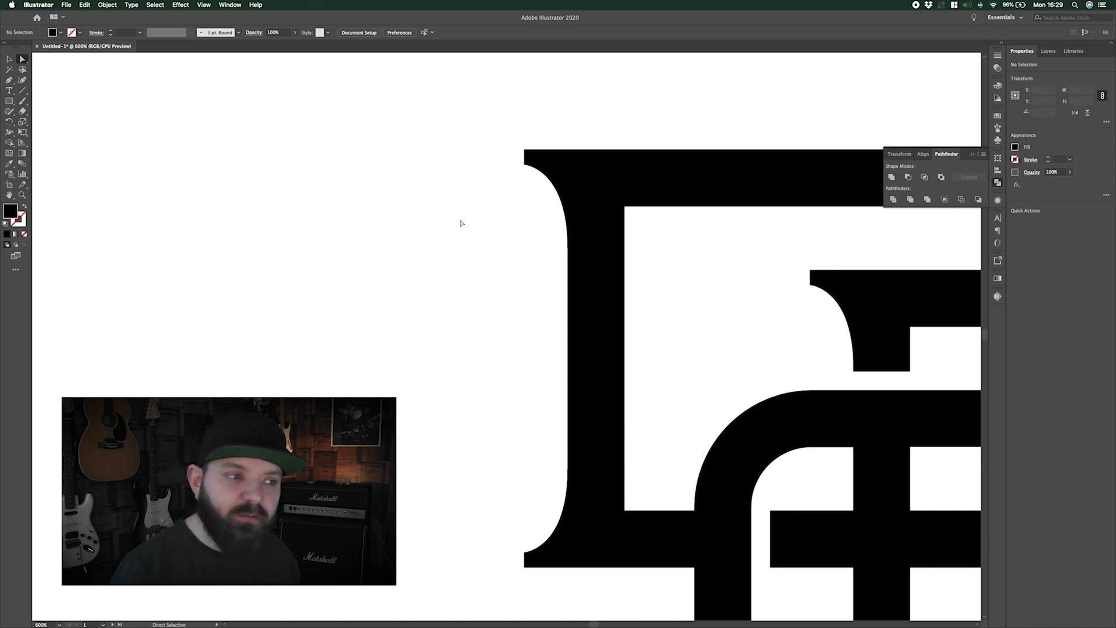
drag(613, 130, 506, 217)
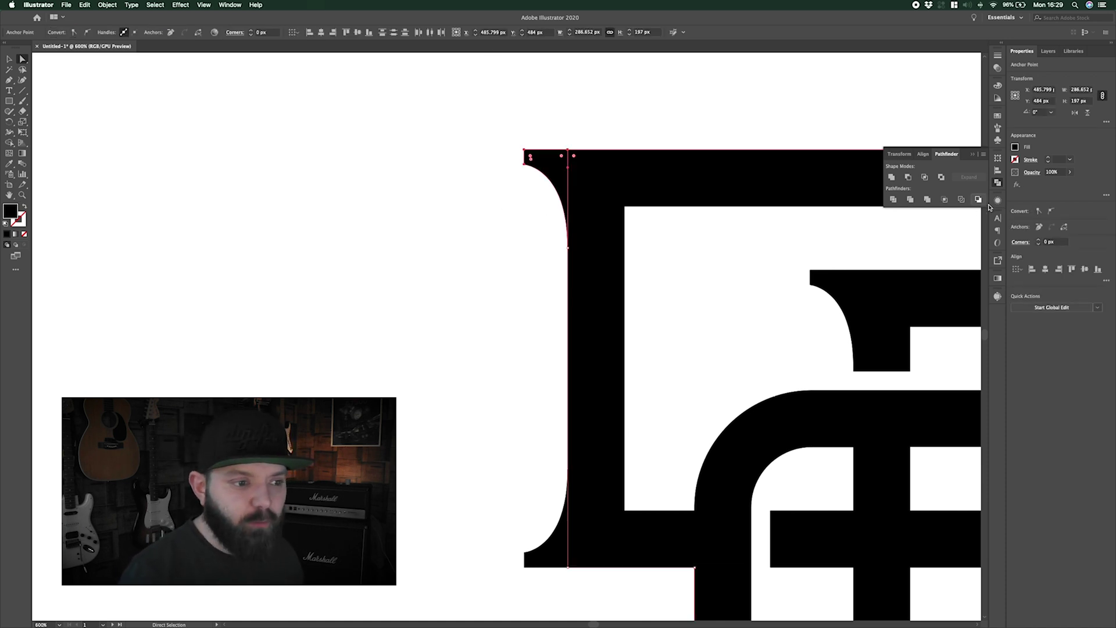
click(892, 178)
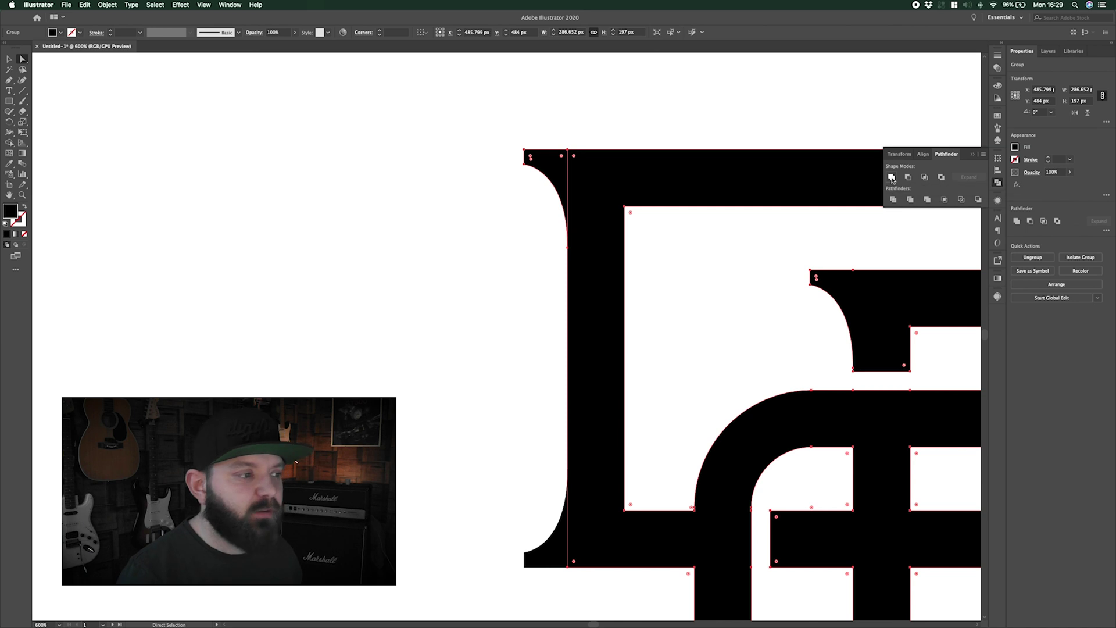
key(v)
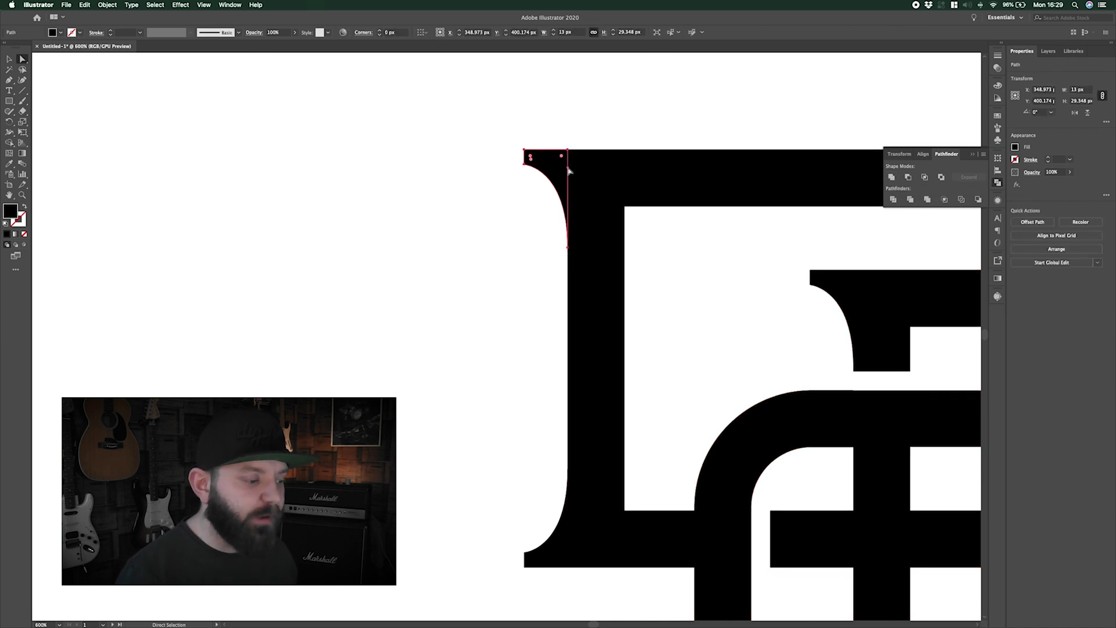
click(556, 139)
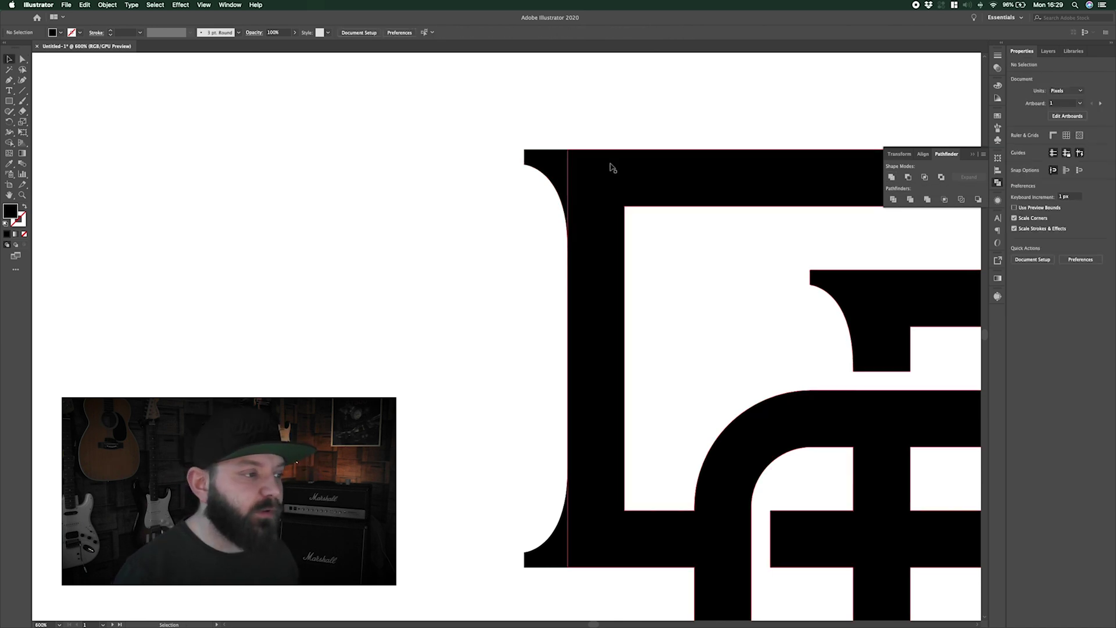
click(545, 164)
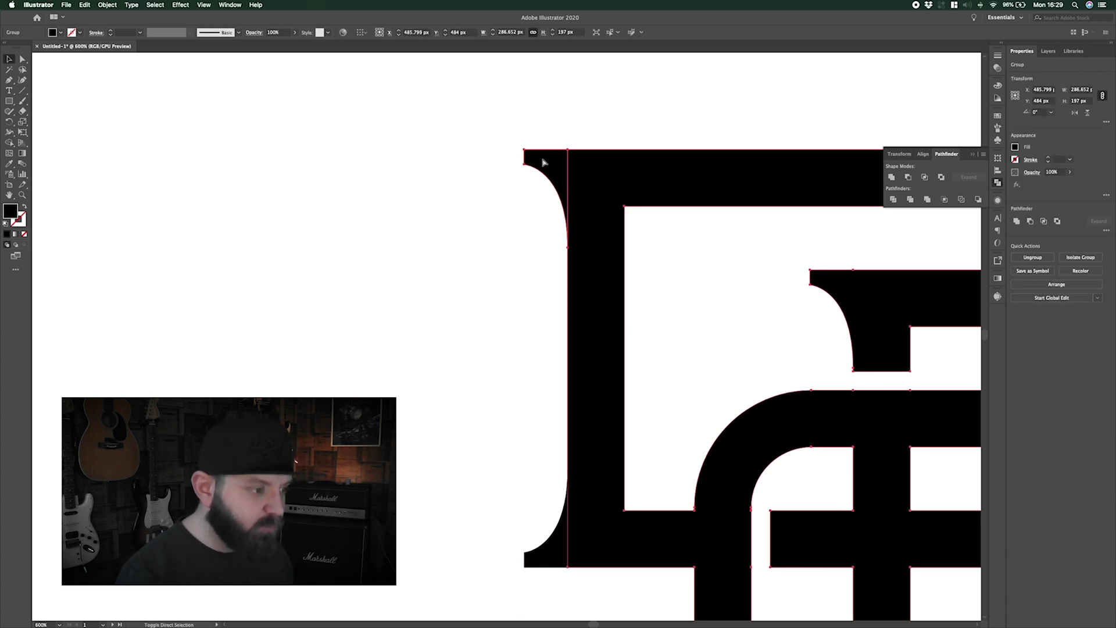
click(511, 180)
- Move the P's top serif flush against the stem to close the hairline gap between them
key(a)
click(555, 165)
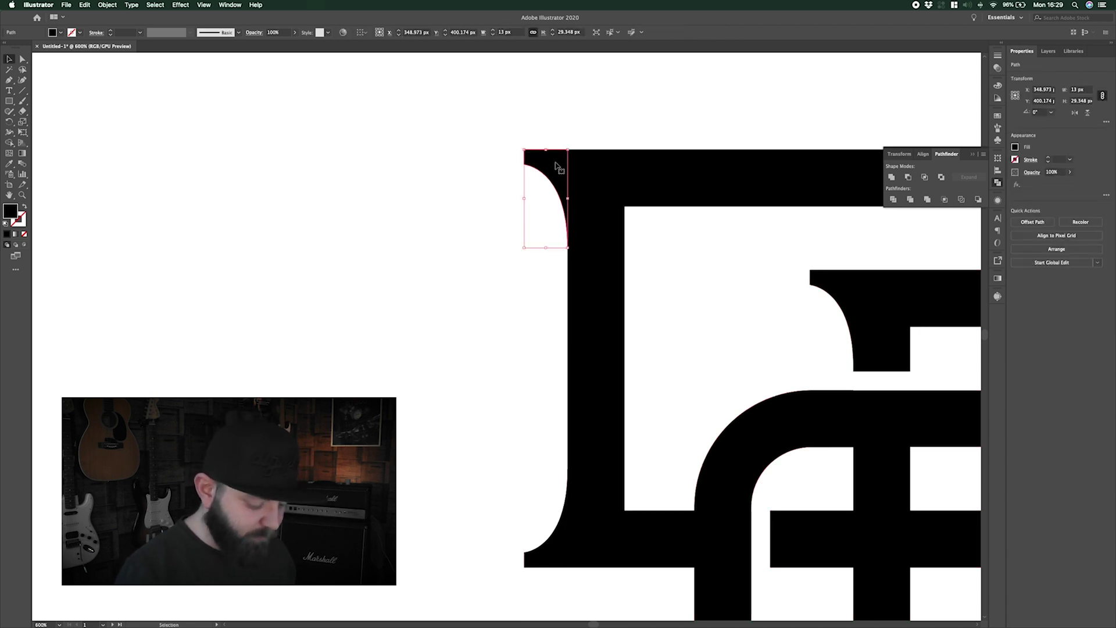
scroll(555, 165, up, 6)
scroll(555, 165, up, 3)
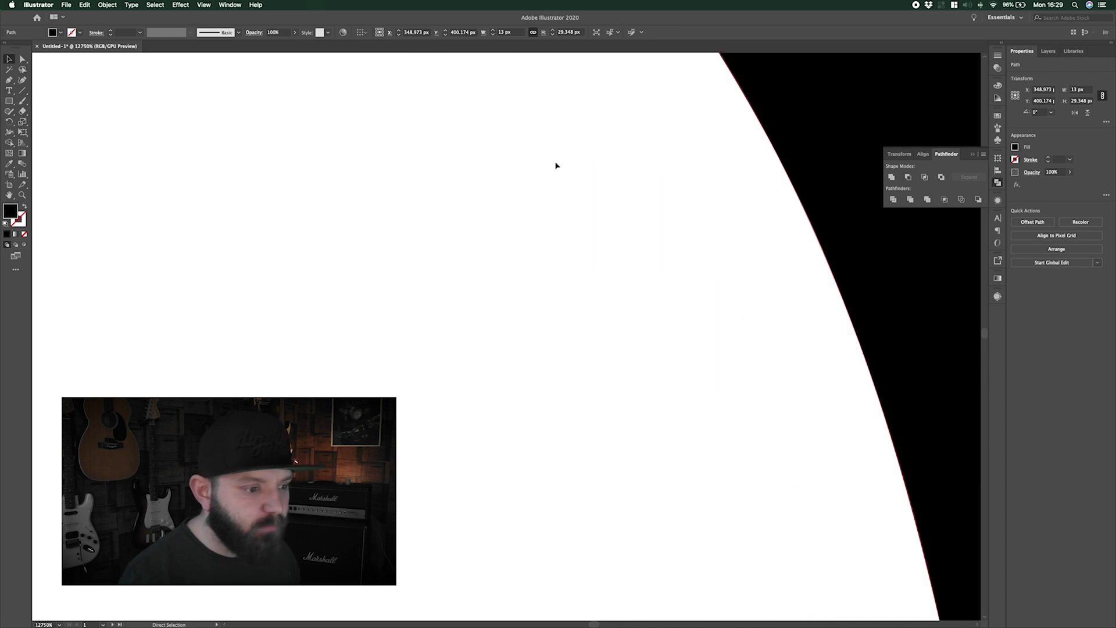
drag(780, 187, 612, 300)
scroll(601, 553, up, 5)
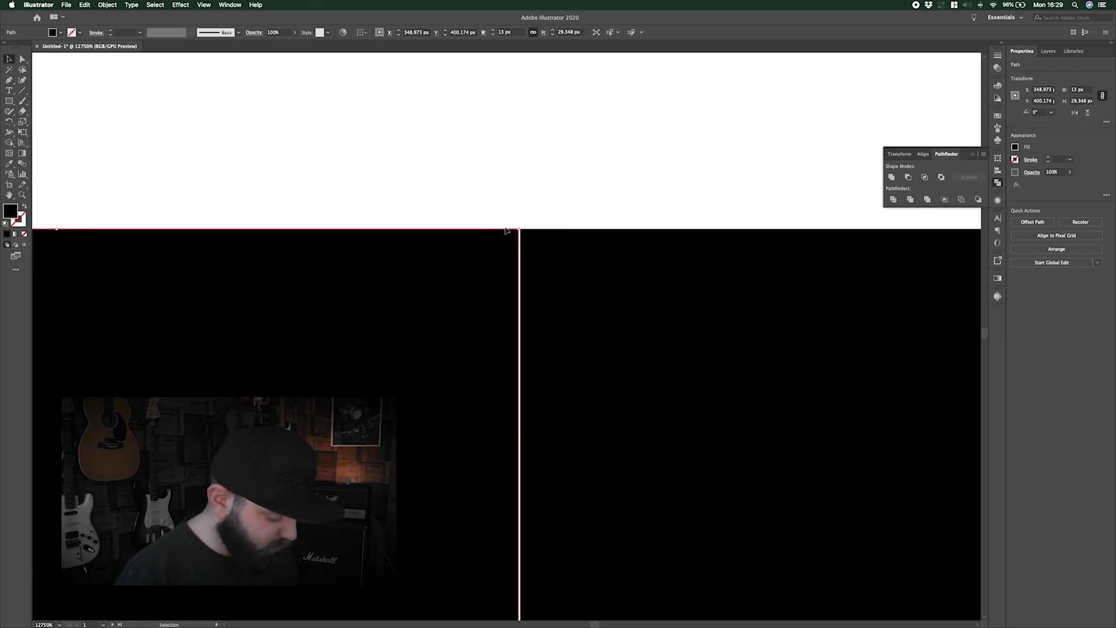
key(a)
drag(519, 231, 521, 229)
- Unite the P's top serif with the main monogram shape and check the merged paths in outline view
click(539, 212)
key(space)
drag(550, 437, 412, 493)
key(super+minus)
key(super+minus)
key(super+minus)
key(super+minus)
key(super+minus)
key(super+minus)
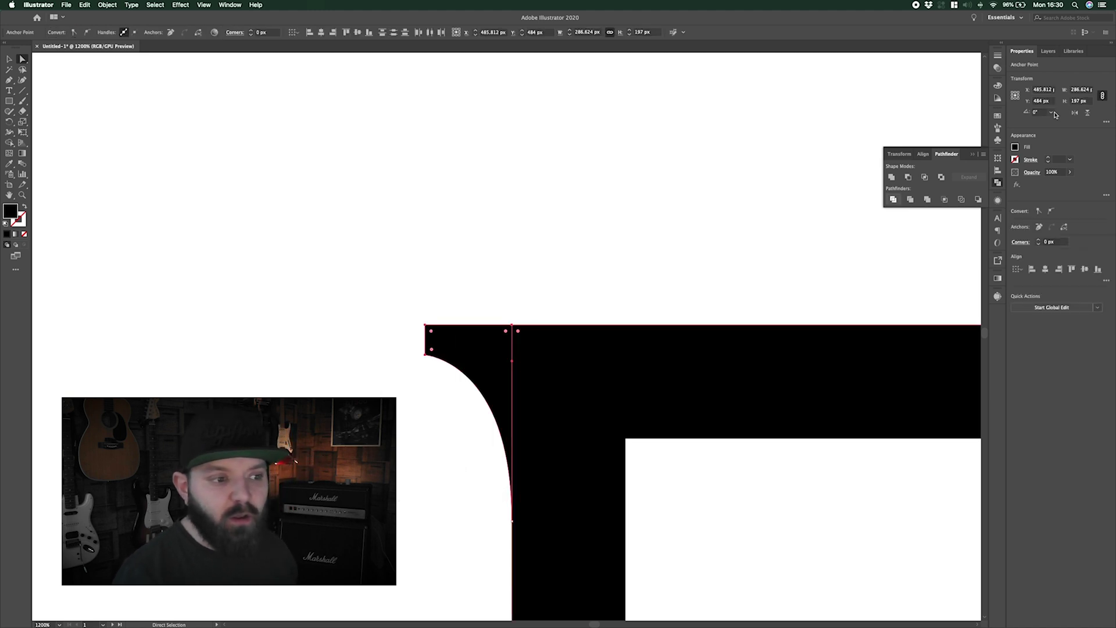
click(892, 178)
click(835, 194)
drag(446, 440, 510, 270)
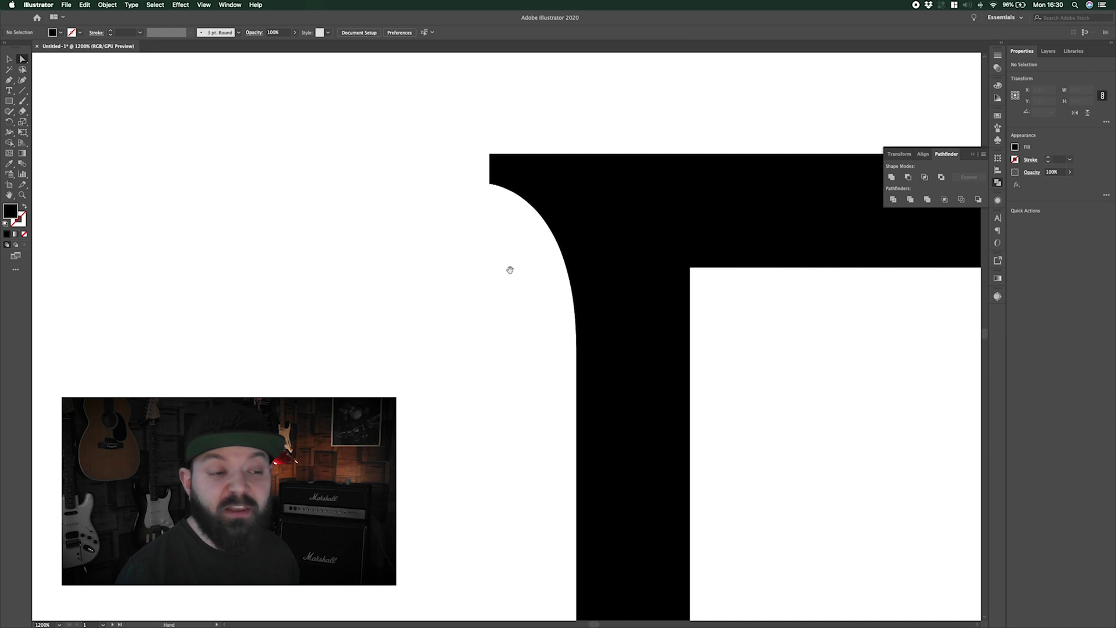
drag(507, 408, 489, 369)
key(super+0)
key(super+y)
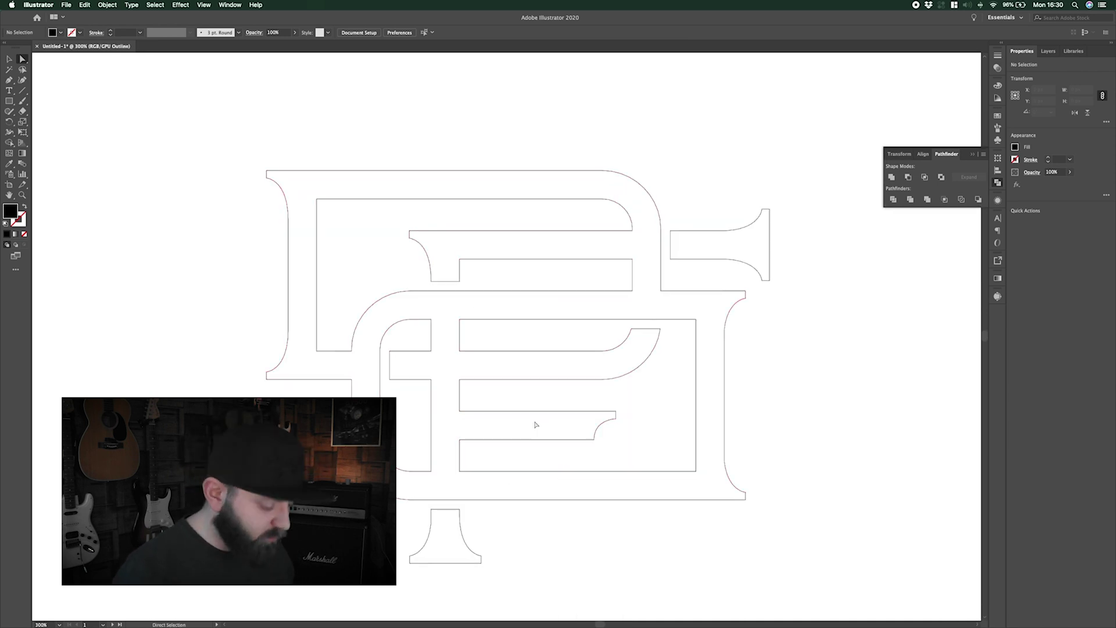
key(super+y)
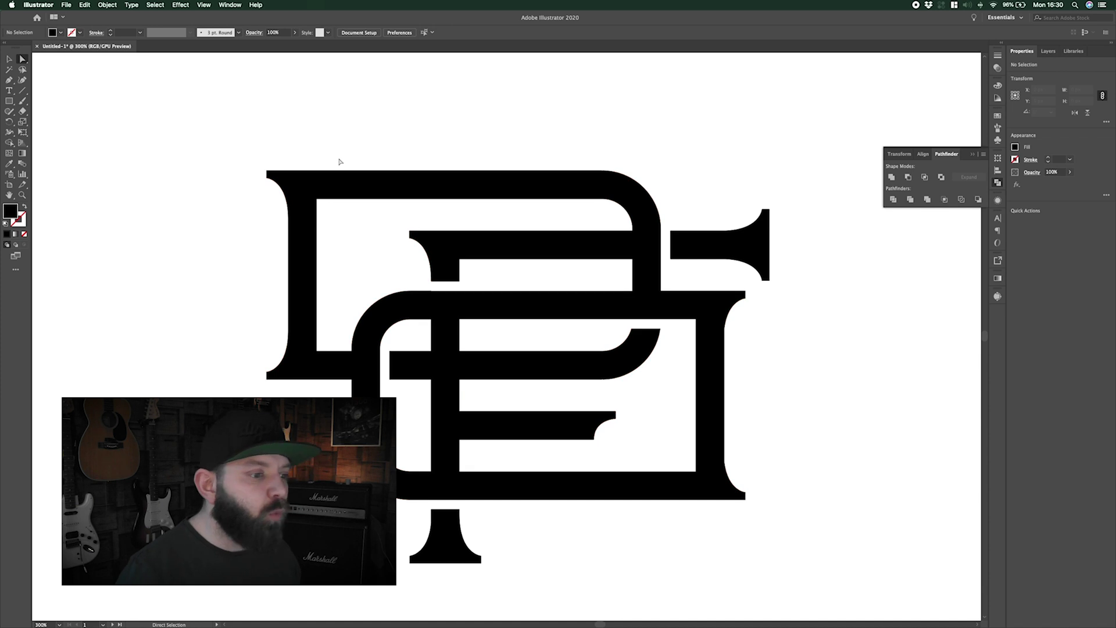
- Delete the redundant anchor points on the main shape's straight edges beside the serifs of the P and F
key(super+equal)
key(super+minus)
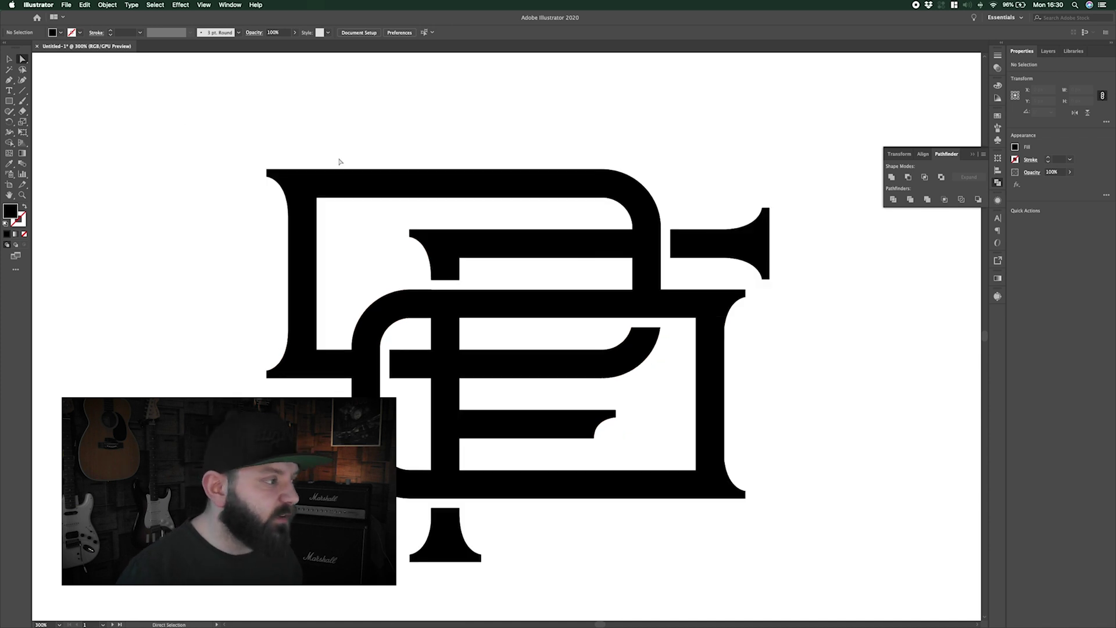
click(341, 178)
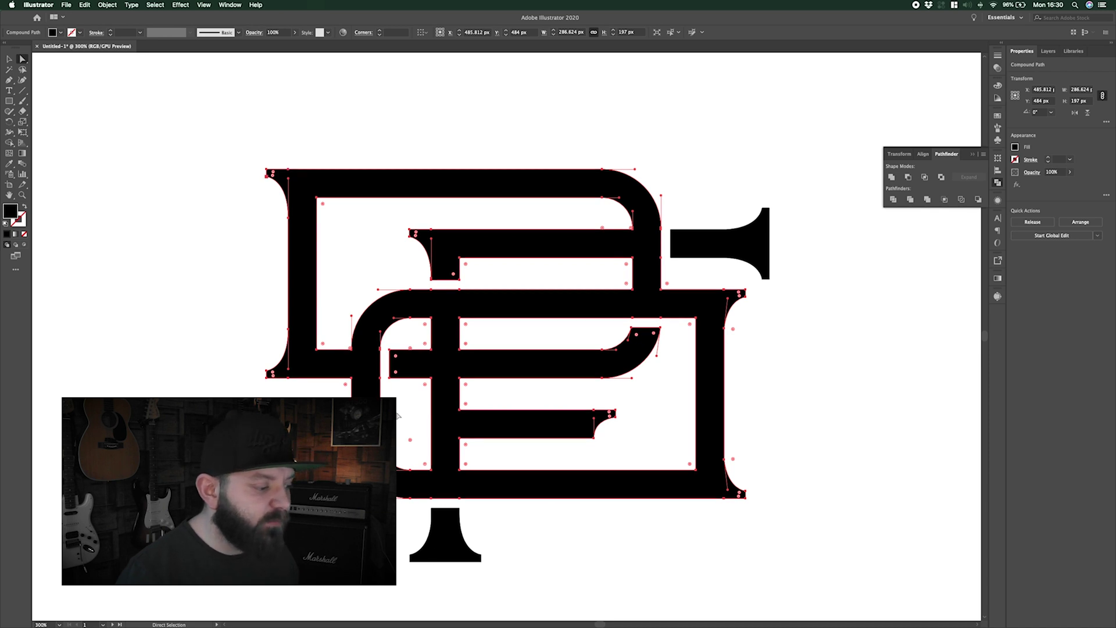
click(459, 499)
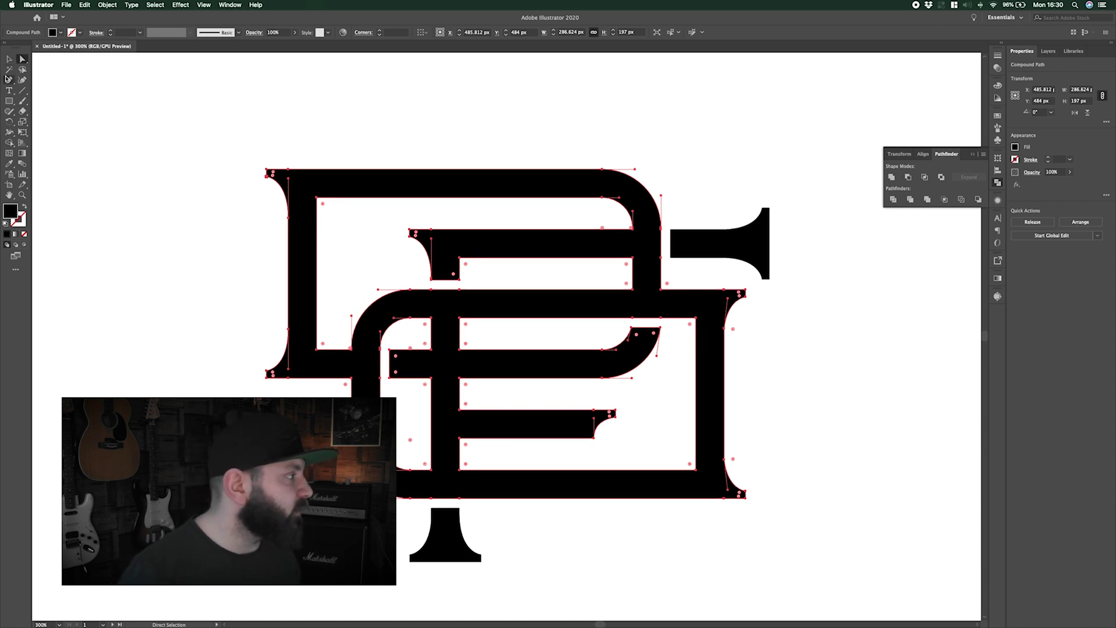
click(9, 79)
click(46, 102)
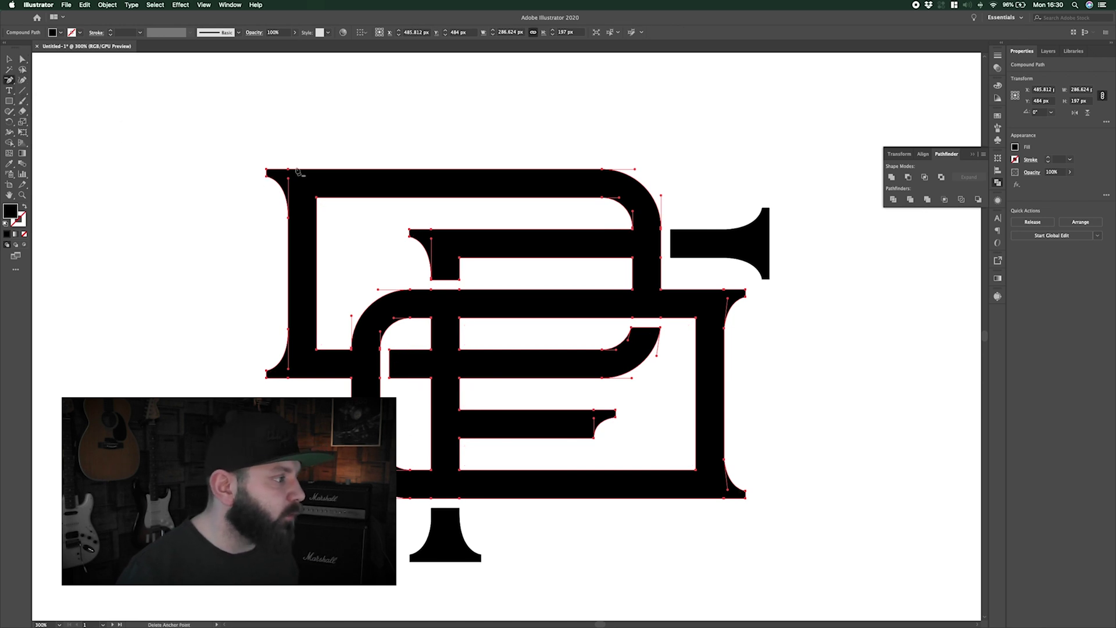
click(289, 172)
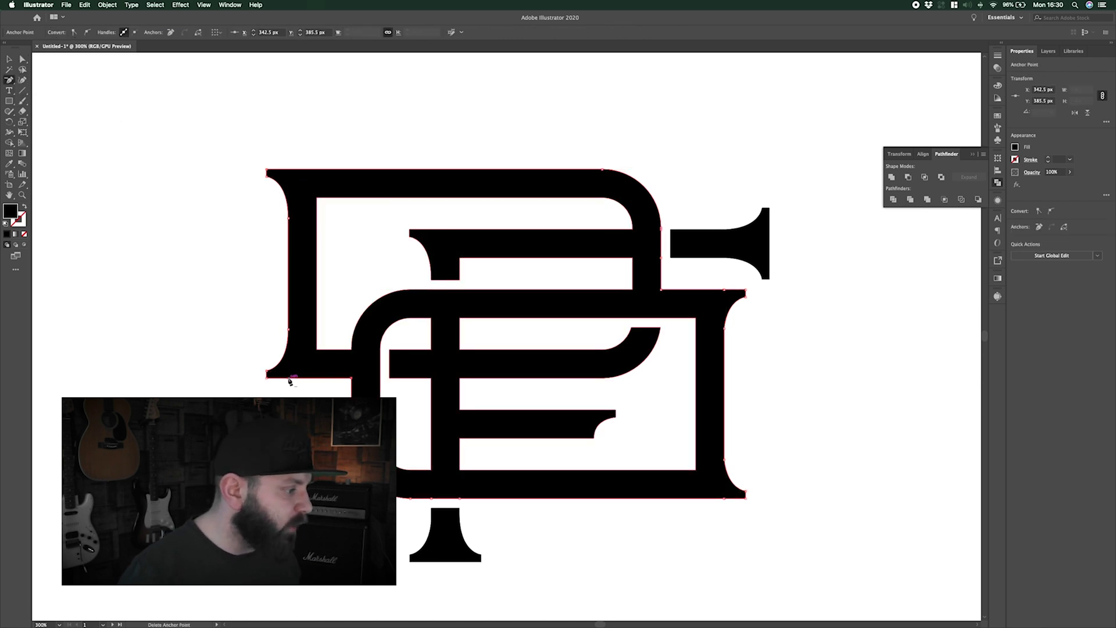
super+click(445, 276)
super+click(444, 276)
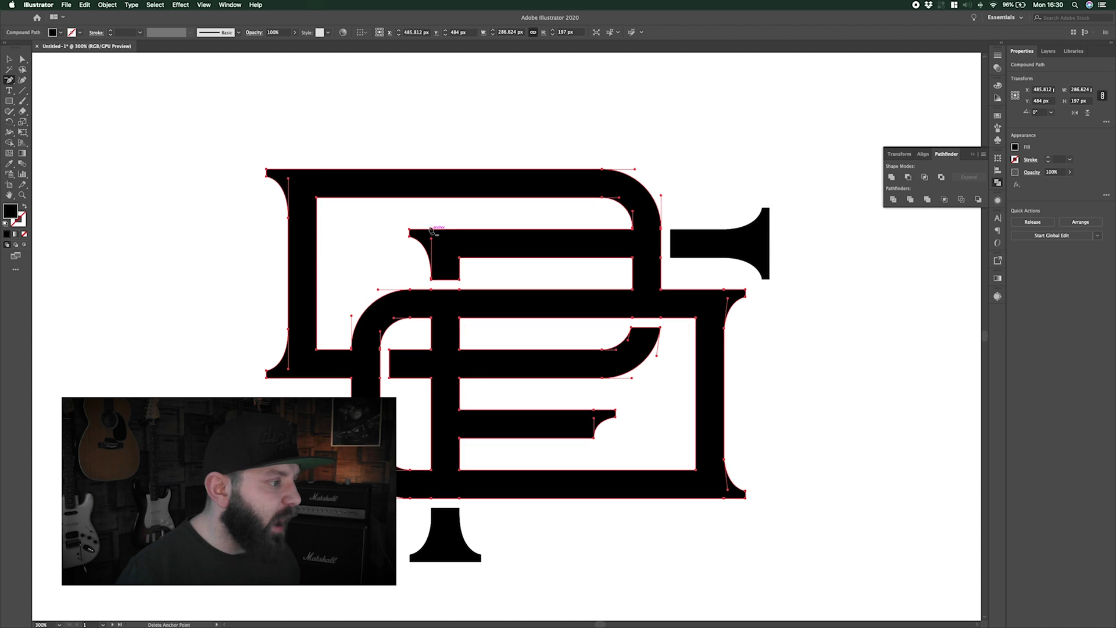
click(432, 233)
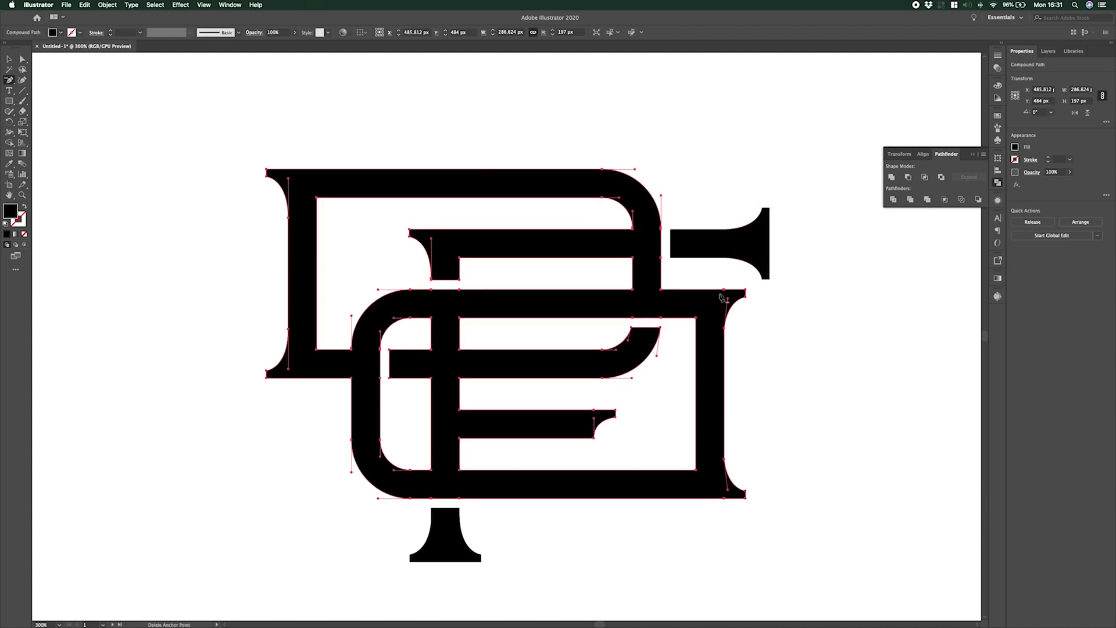
- Delete the redundant anchor points on the base of the F's detached foot
super+click(441, 514)
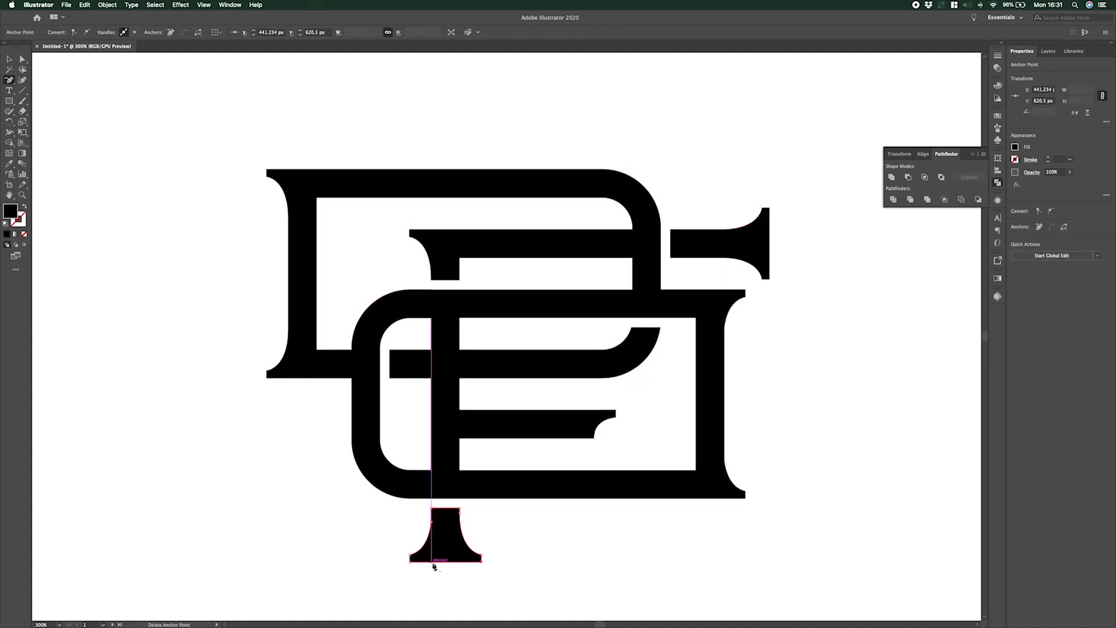
super+click(302, 337)
super+click(779, 473)
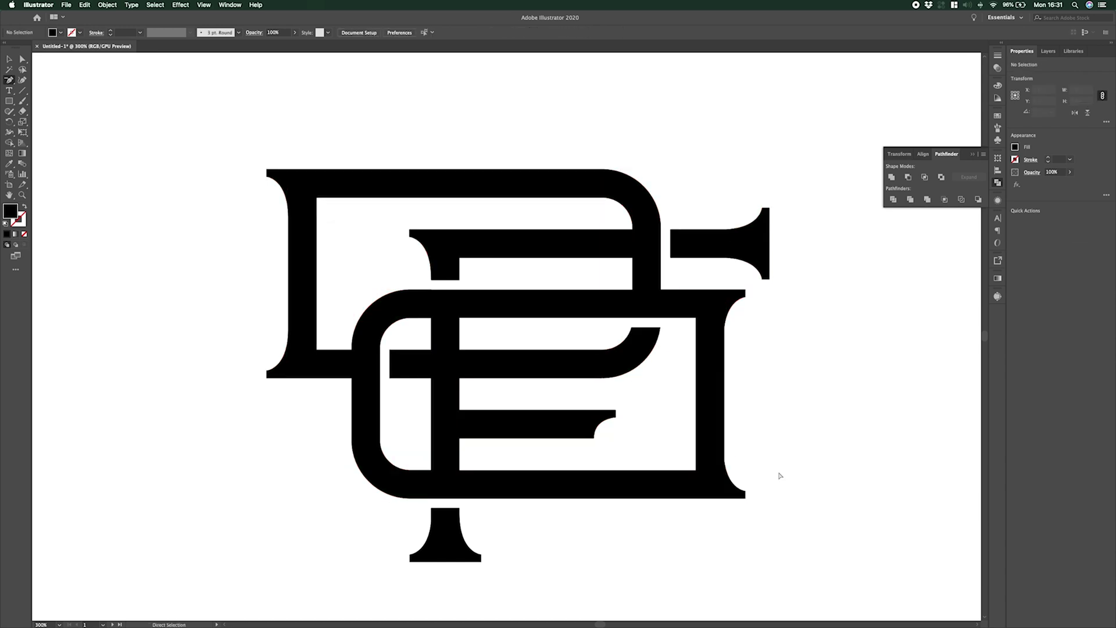
- Group the main monogram shape with the F's detached arm end and foot
scroll(780, 474, up, 1)
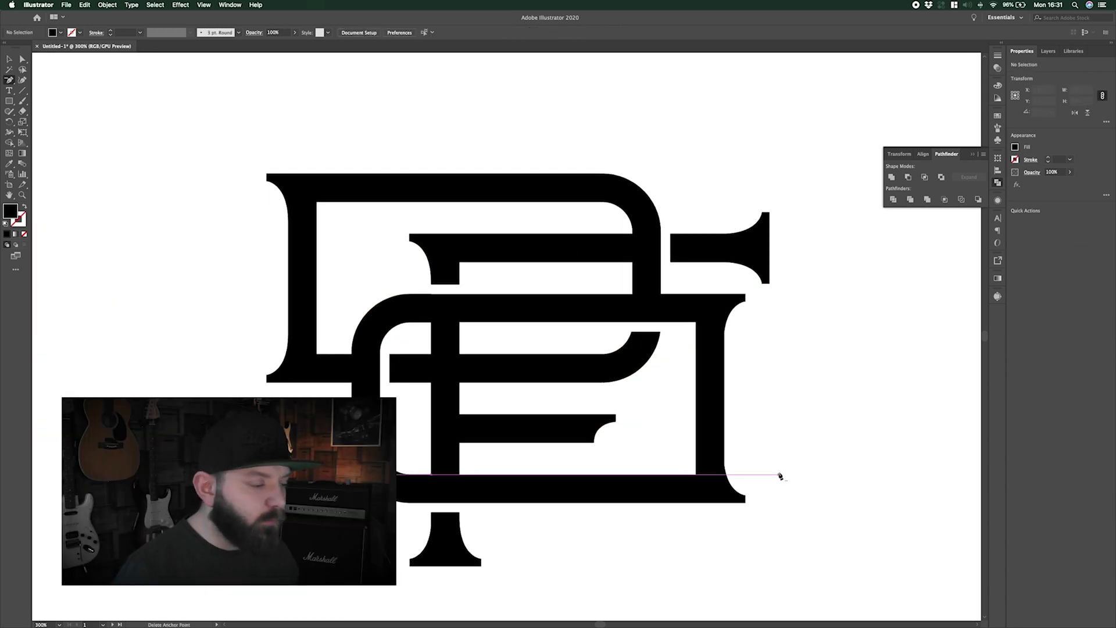
key(v)
click(577, 314)
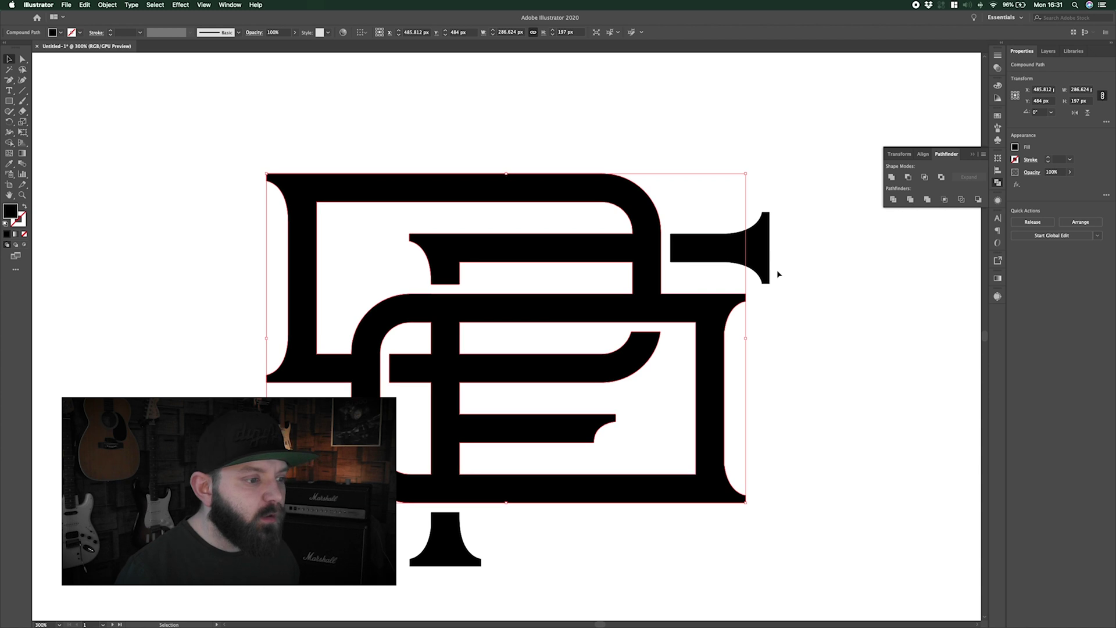
click(782, 256)
drag(791, 176, 254, 583)
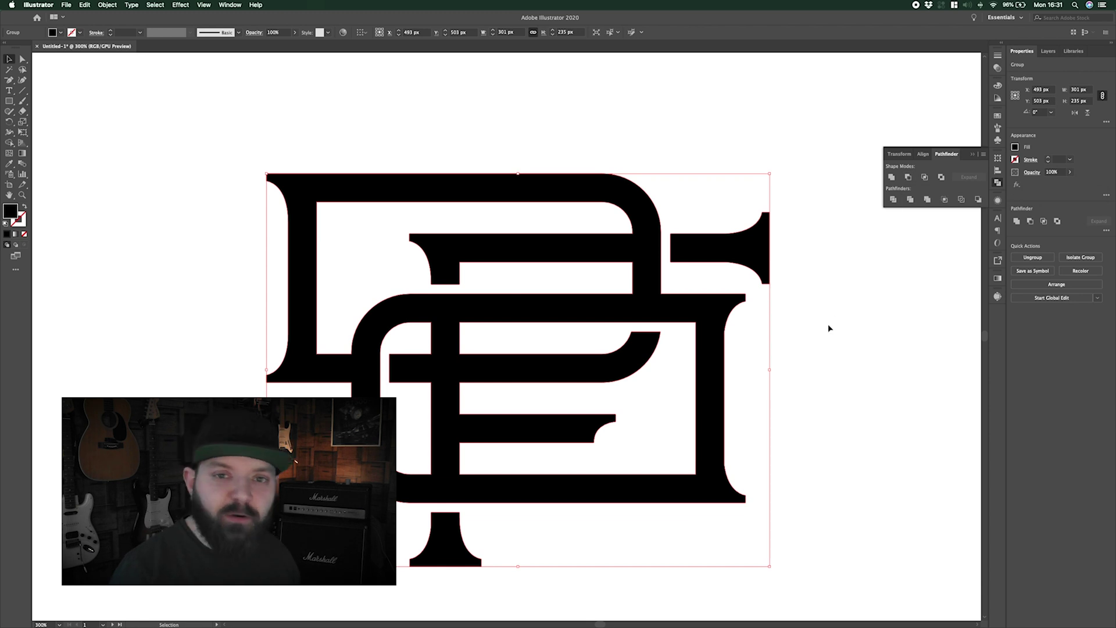
click(814, 365)
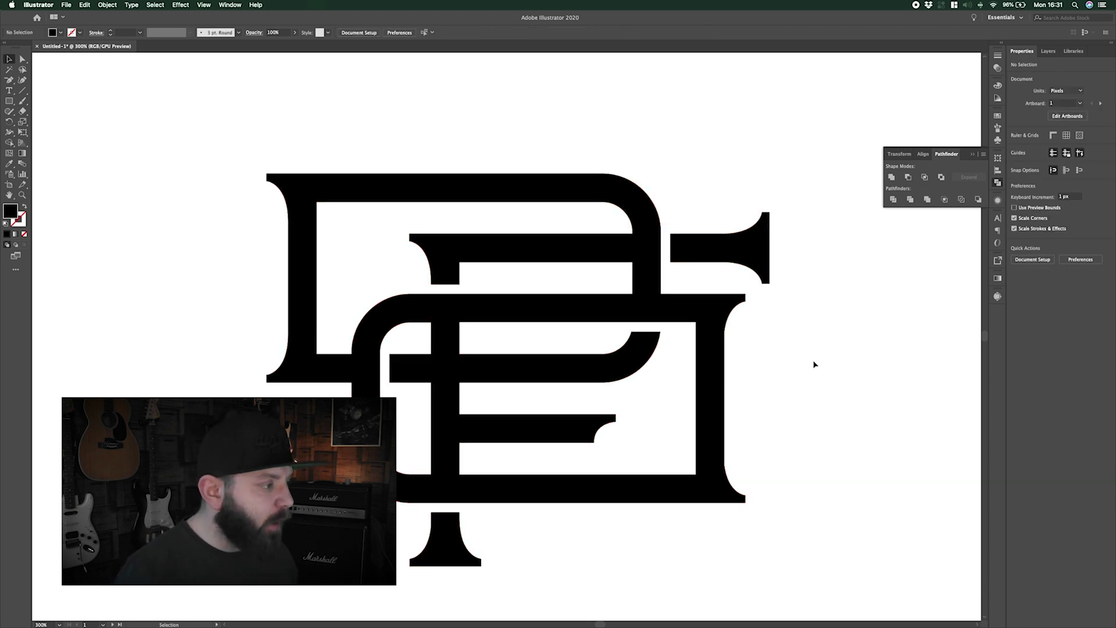
key(super+minus)
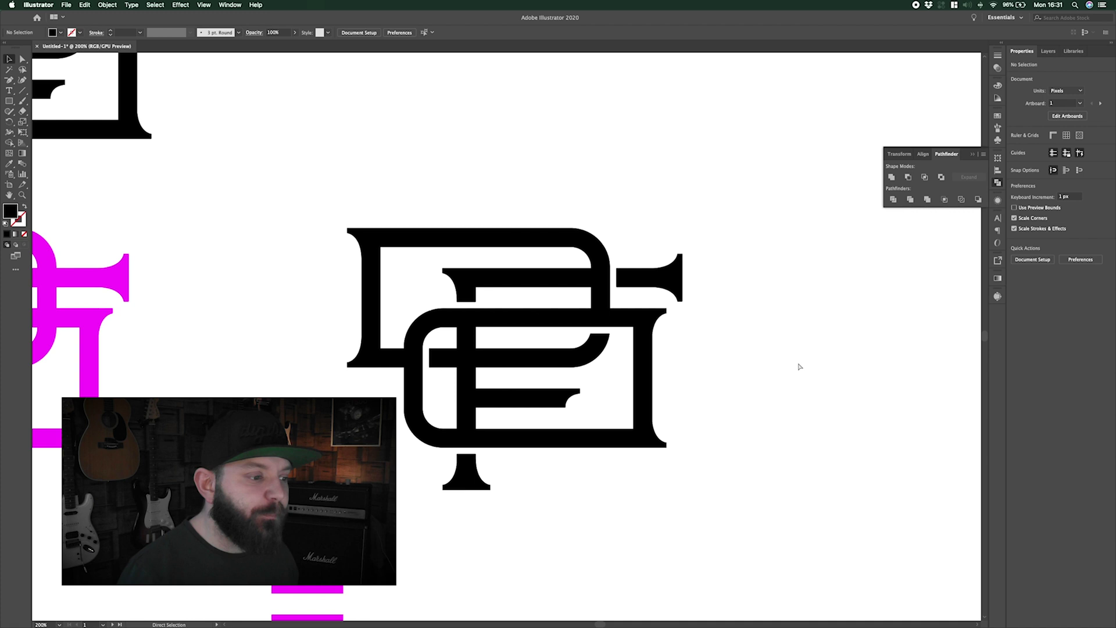
- Draw an unfilled, black-stroked square about 220 px wide over the angular monogram sketch on the second artboard
scroll(513, 358, down, 1)
scroll(513, 359, left, 1)
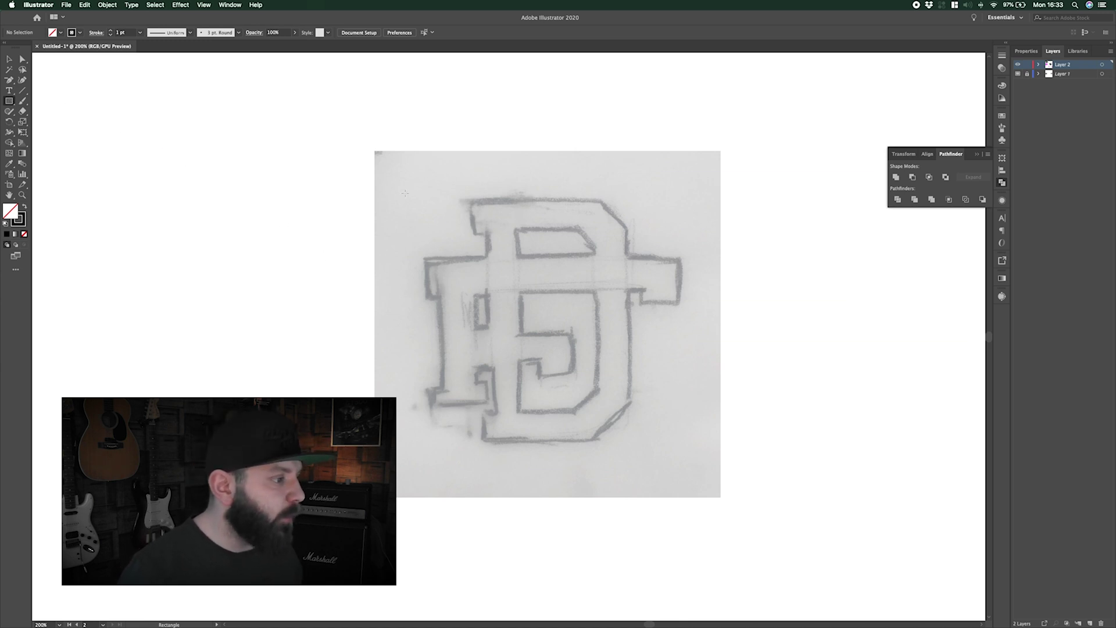
mouse_move(409, 196)
mouse_down()
mouse_move(581, 388)
mouse_move(599, 467)
mouse_move(590, 457)
mouse_up()
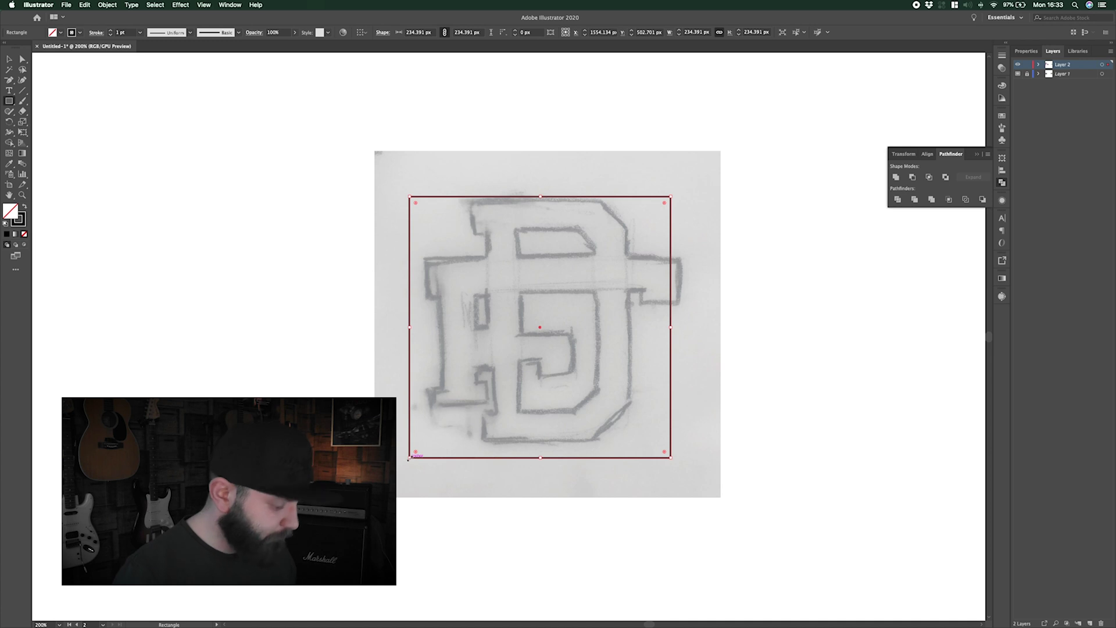
drag(410, 459, 426, 441)
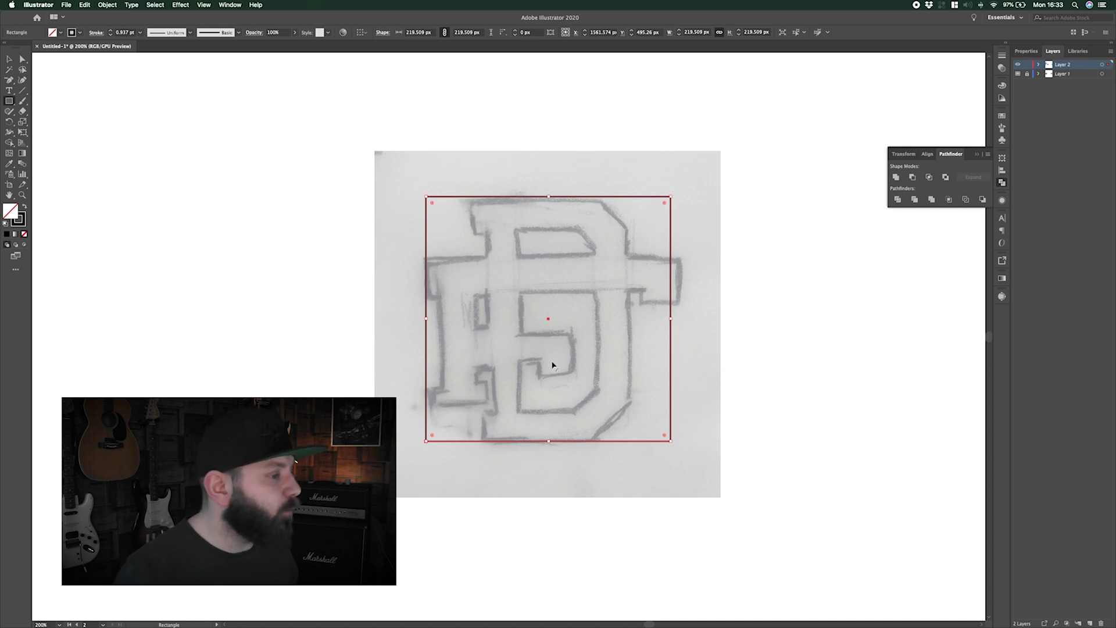
- Split the square over the sketch into a grid of 8 rows and 8 columns
click(102, 6)
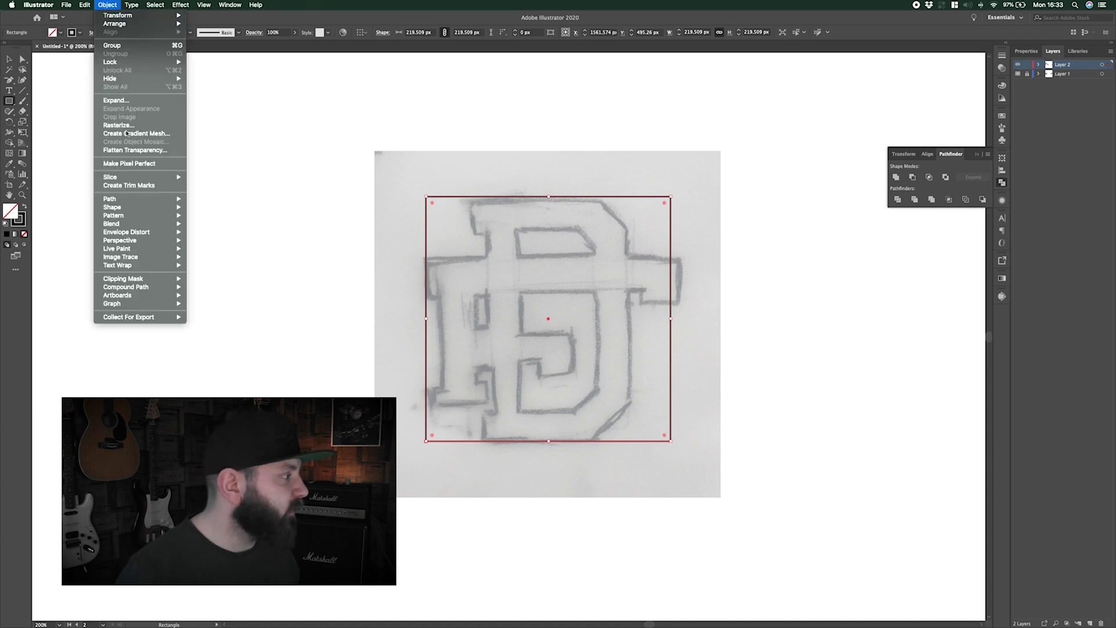
mouse_move(163, 199)
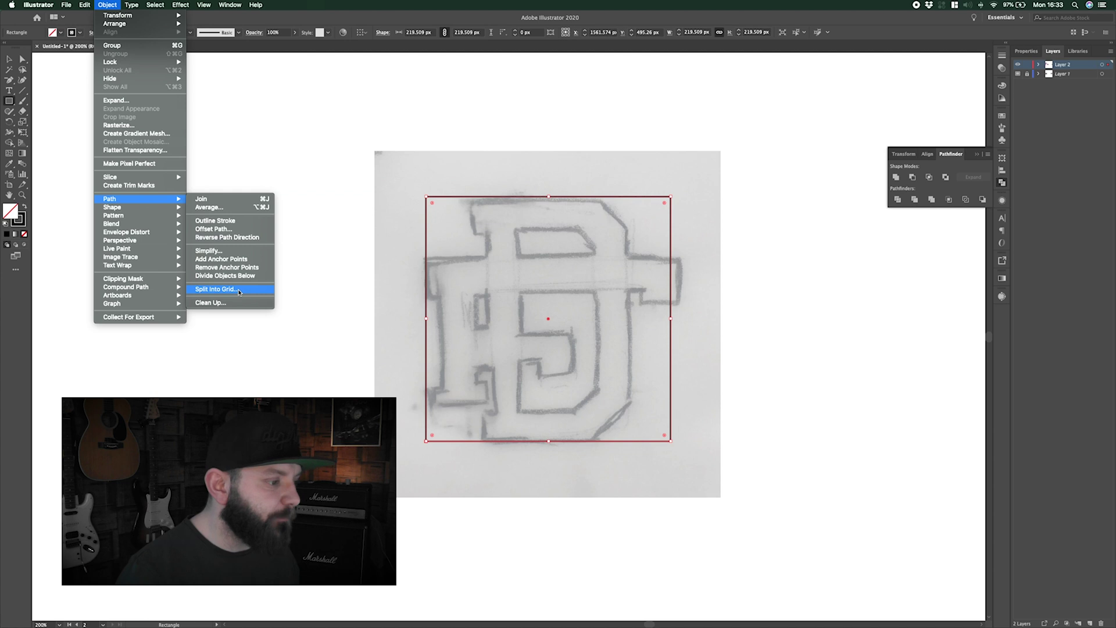
click(216, 289)
text(8)
click(345, 326)
text(8)
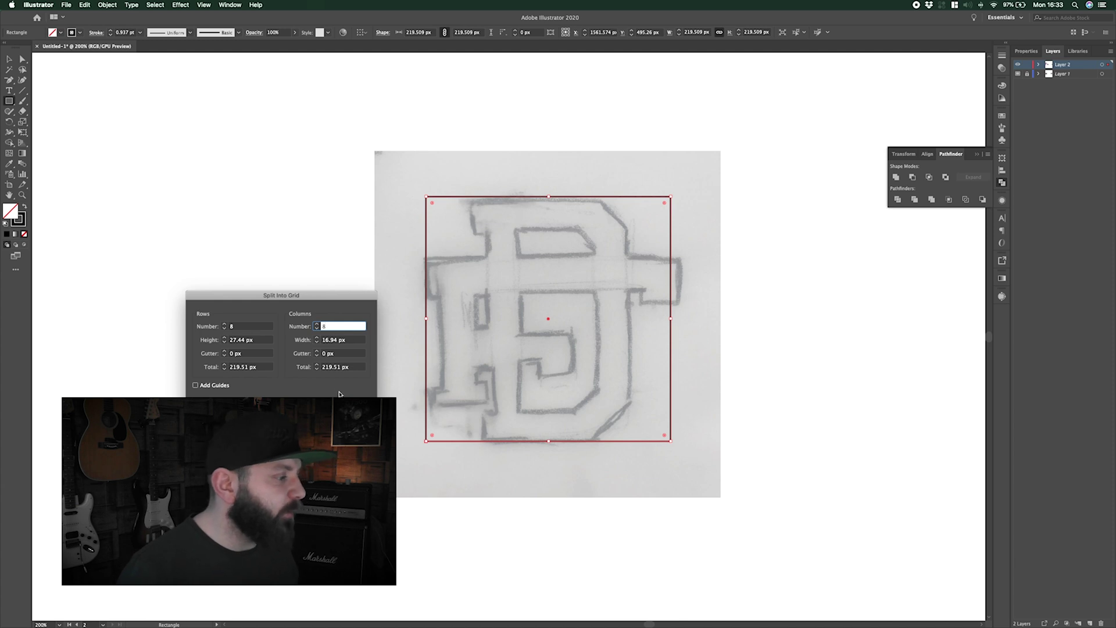
key(Return)
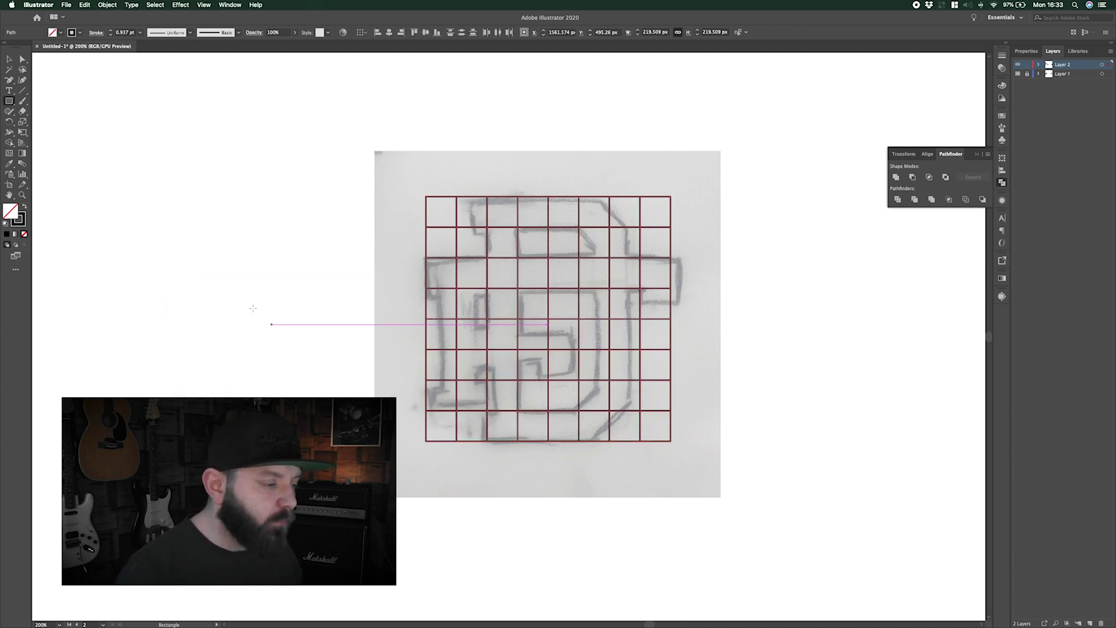
- Convert all the squares of the 8 by 8 grid over the angular sketch into guides
key(super+shift+a)
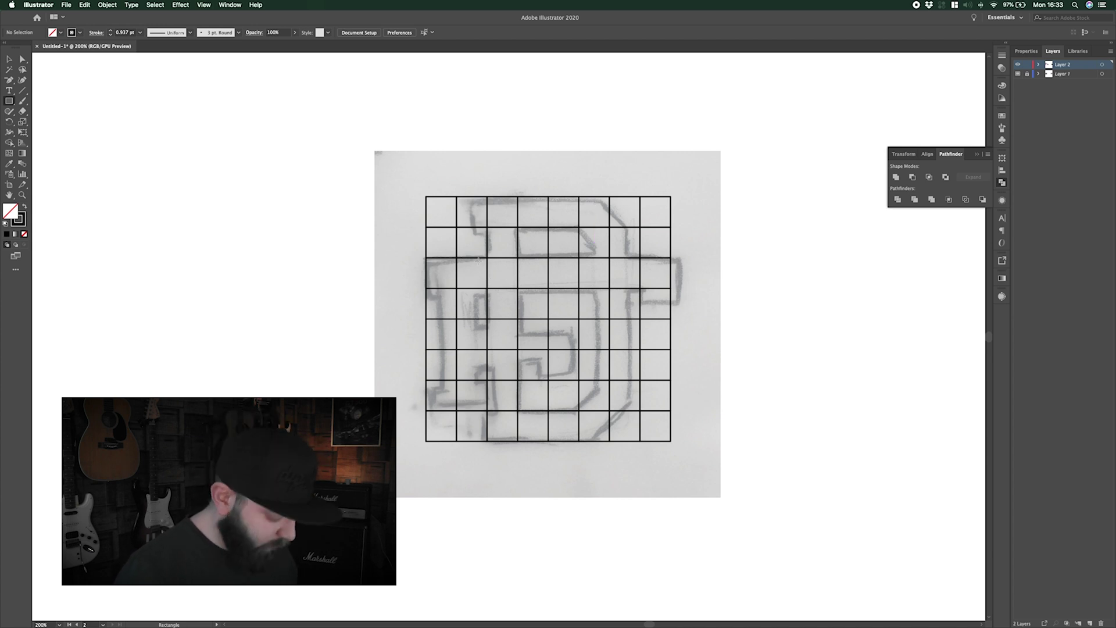
key(v)
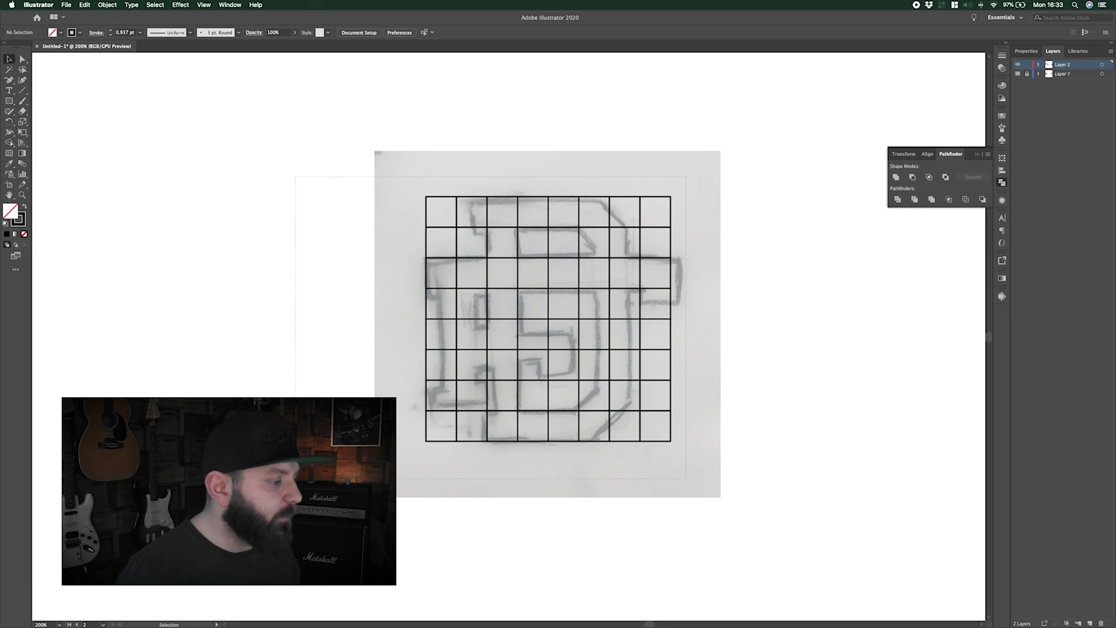
key(super+a)
click(203, 5)
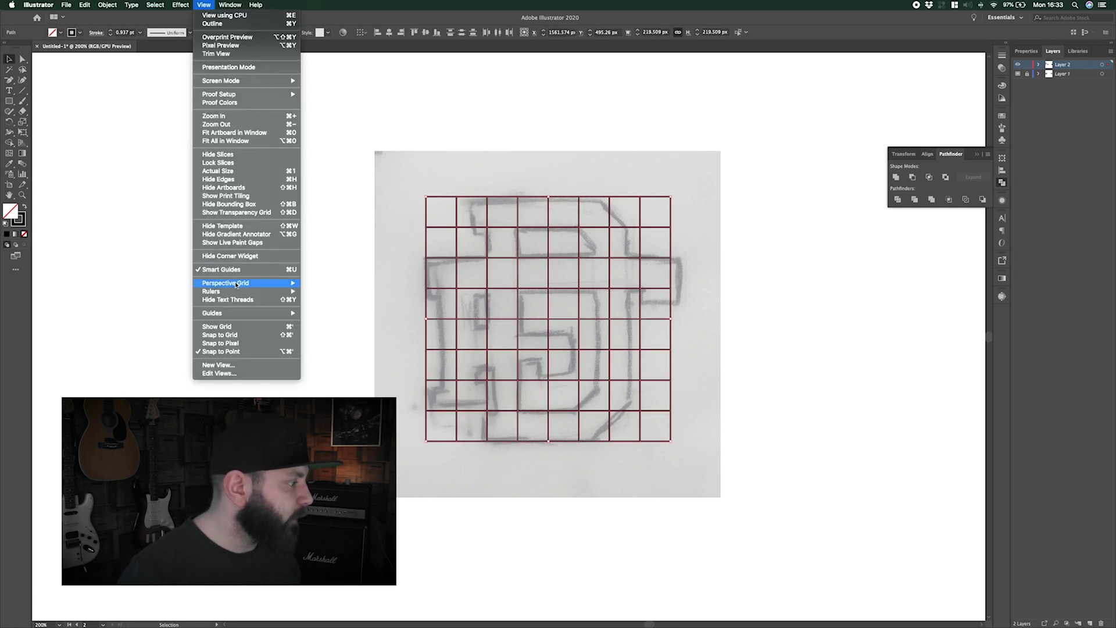
mouse_move(249, 313)
click(333, 329)
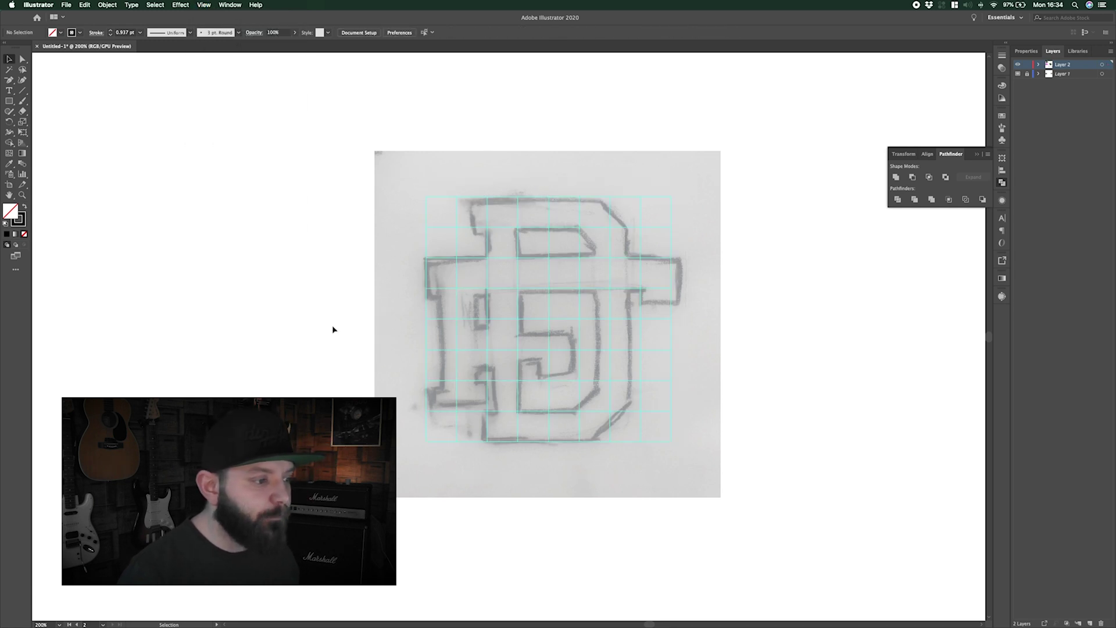
- Draw a black-filled, unstroked rectangle about 165 by 27 px, six cells wide, along the grid's top row for the D's upper bar
key(super+equal)
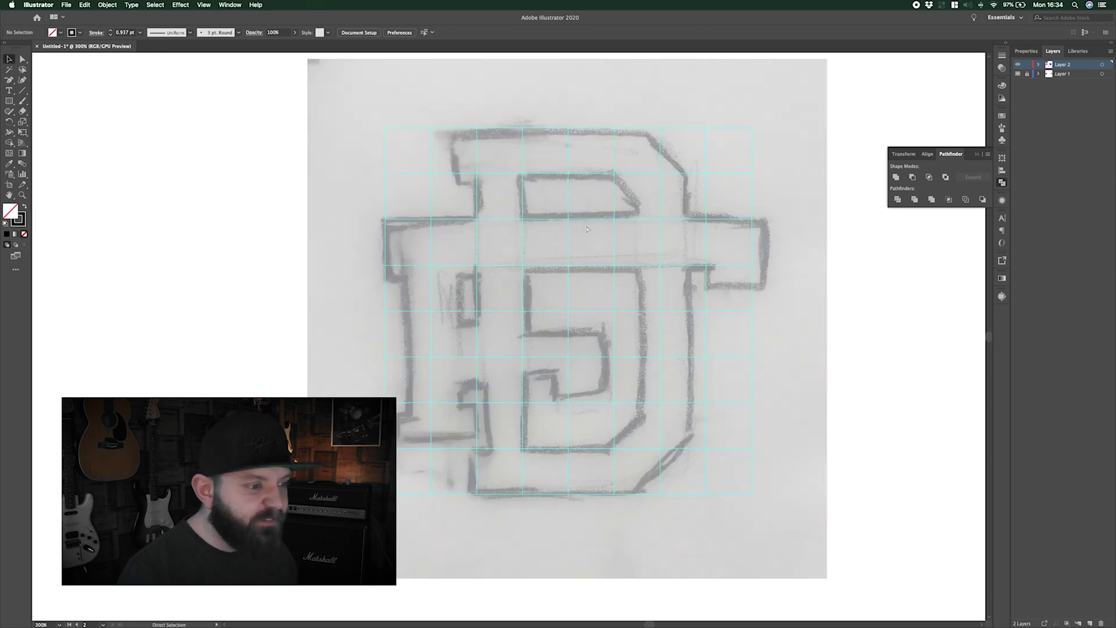
drag(587, 229, 549, 256)
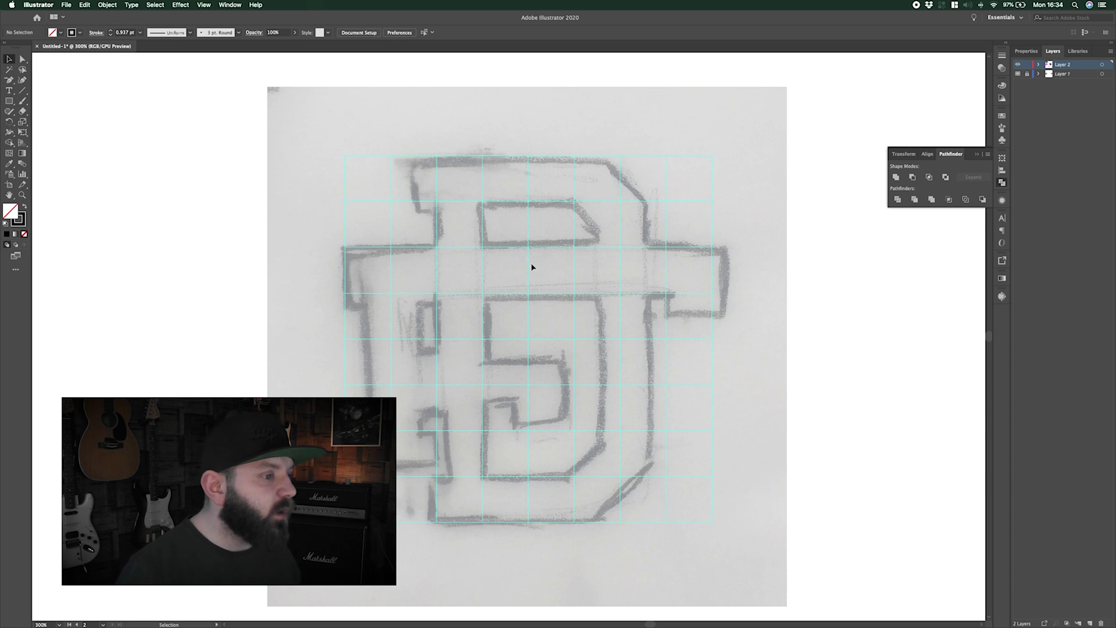
click(10, 101)
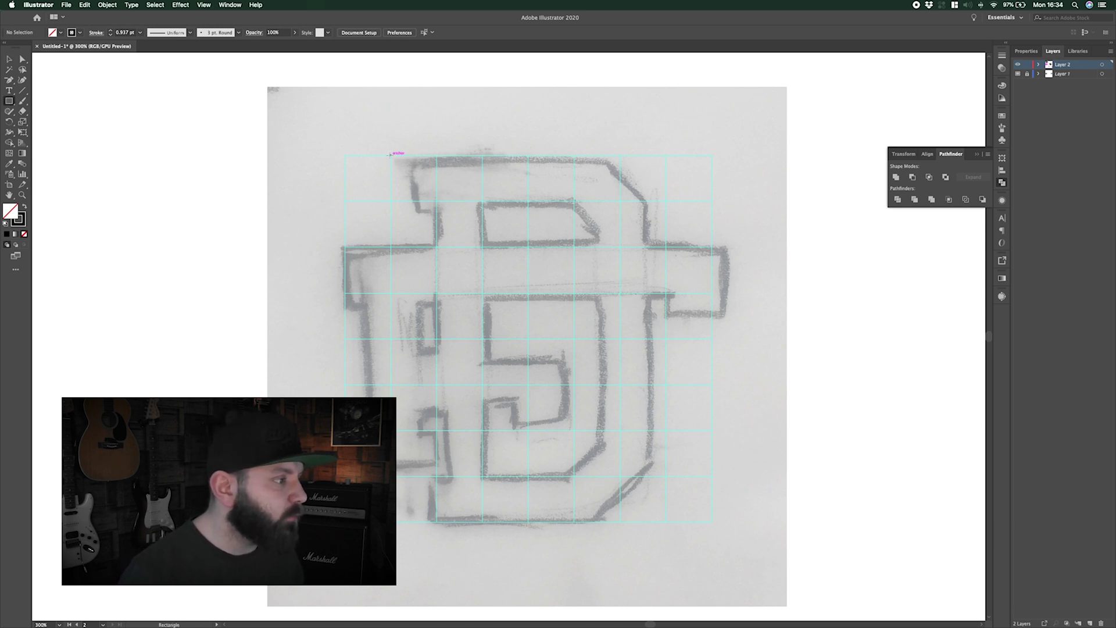
drag(391, 154, 666, 201)
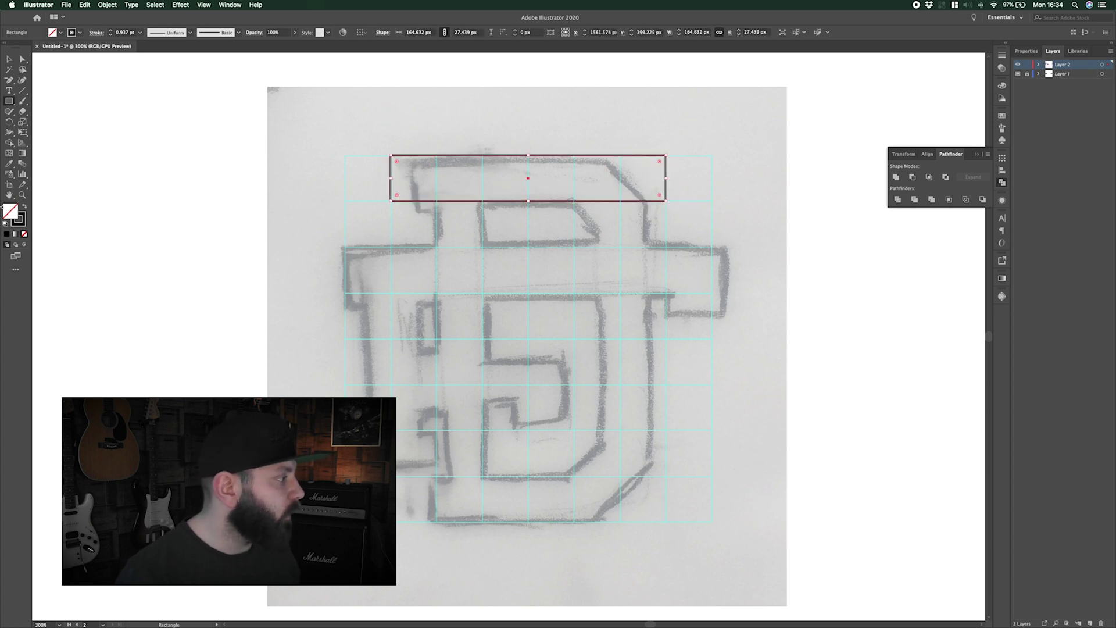
click(25, 207)
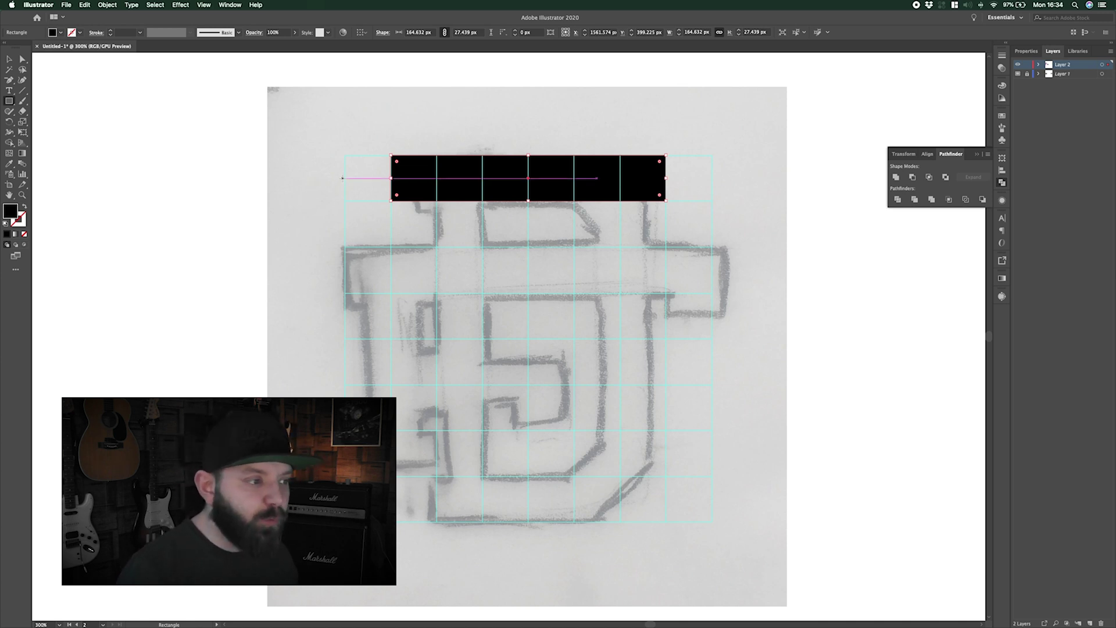
- Move the upper bar's top-right anchor point one cell inward to cut its end at an angle
key(a)
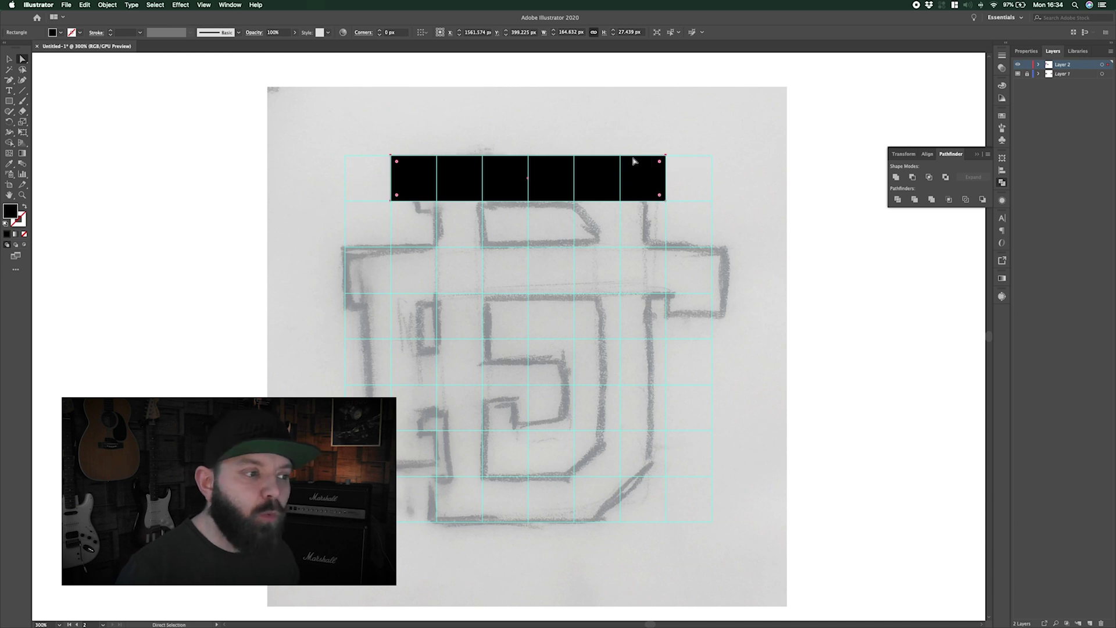
click(667, 156)
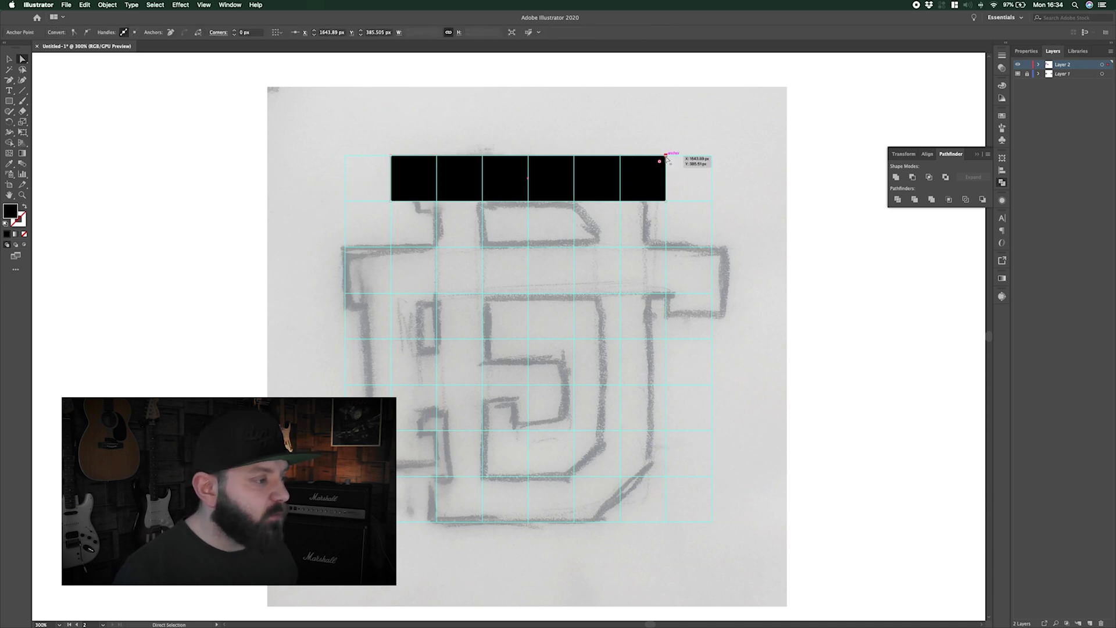
drag(667, 157, 621, 157)
key(super+shift+a)
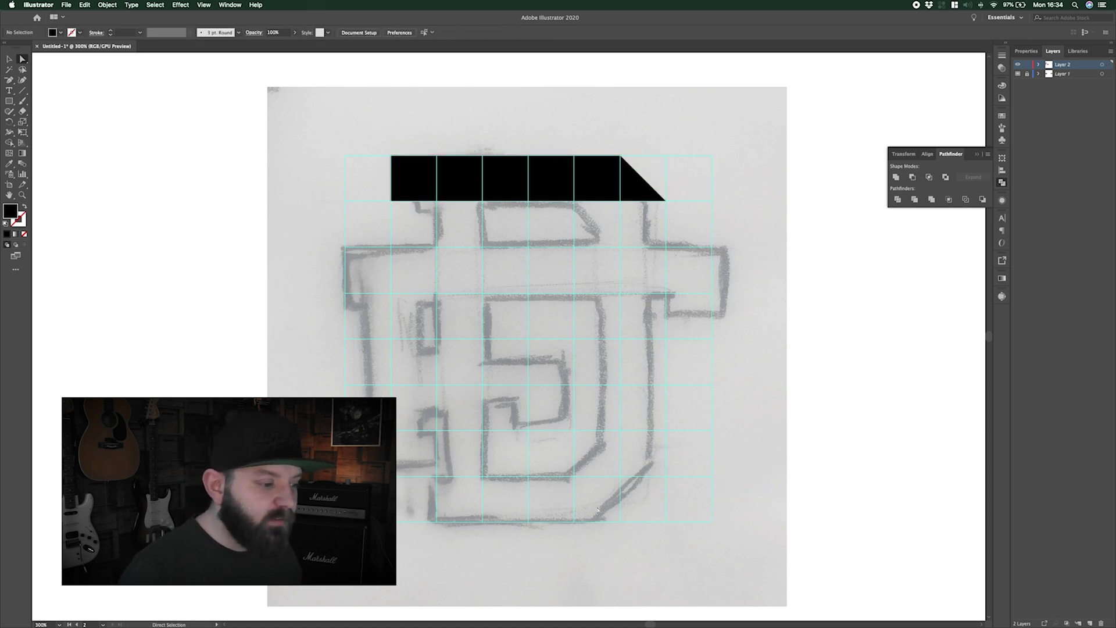
- Copy the angled bar down to the grid's bottom row and flip the copy vertically to form the D's lower bar
click(586, 189)
key(v)
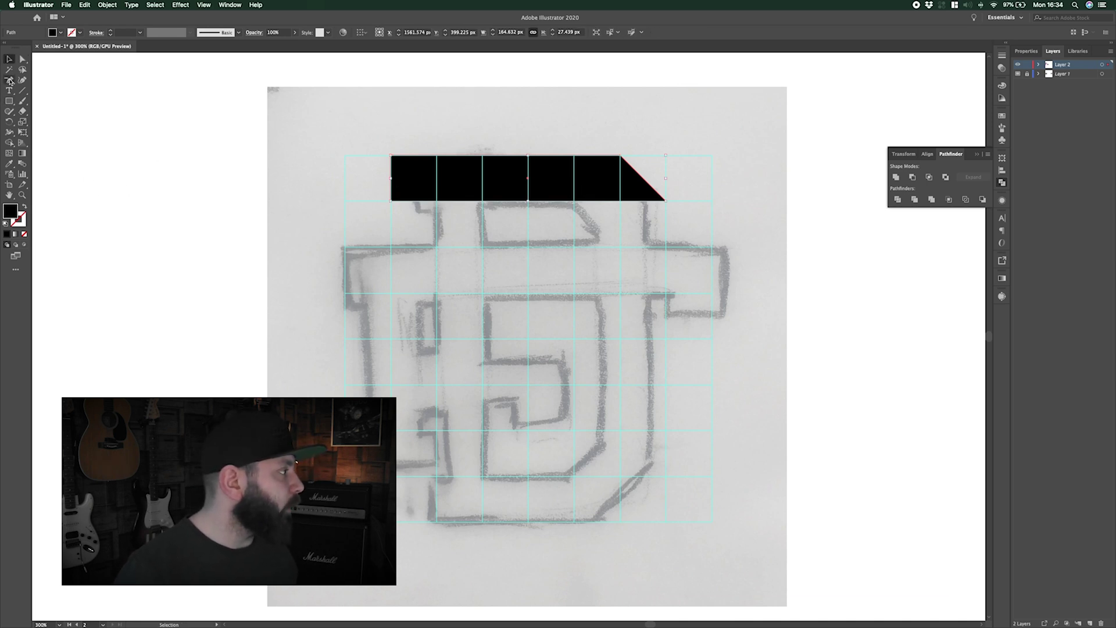
key(a)
key(v)
drag(598, 175, 581, 498)
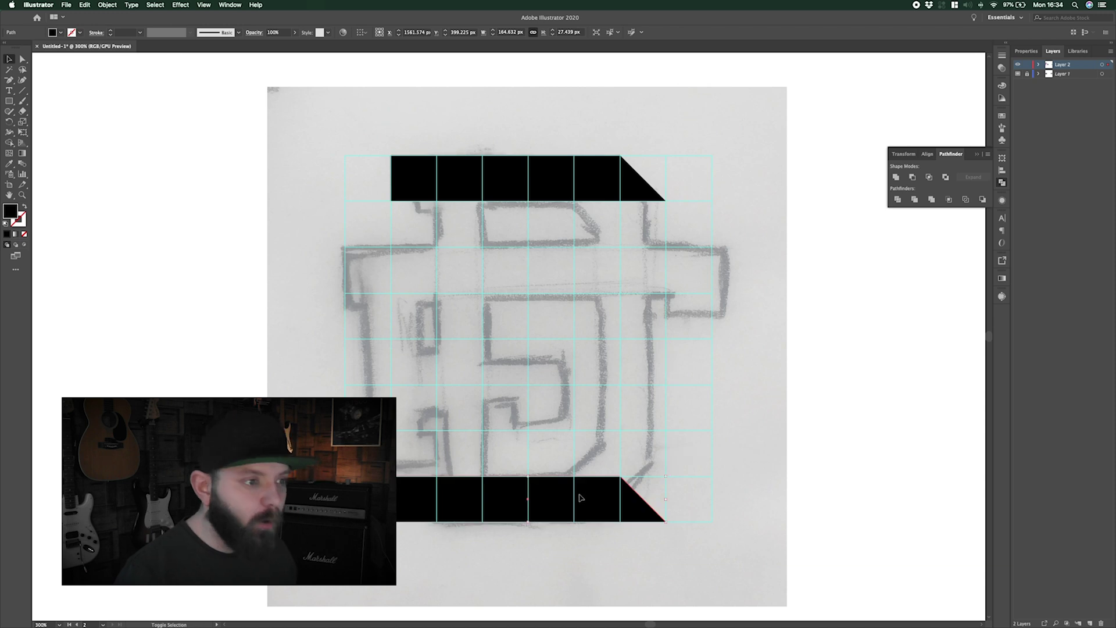
click(1026, 51)
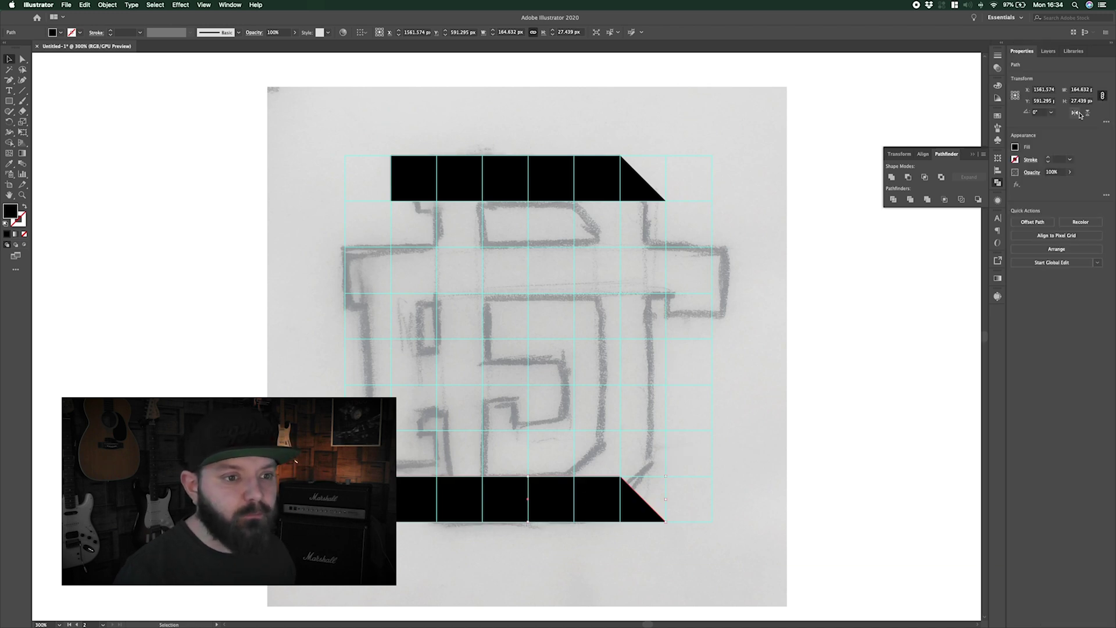
click(1078, 113)
click(722, 294)
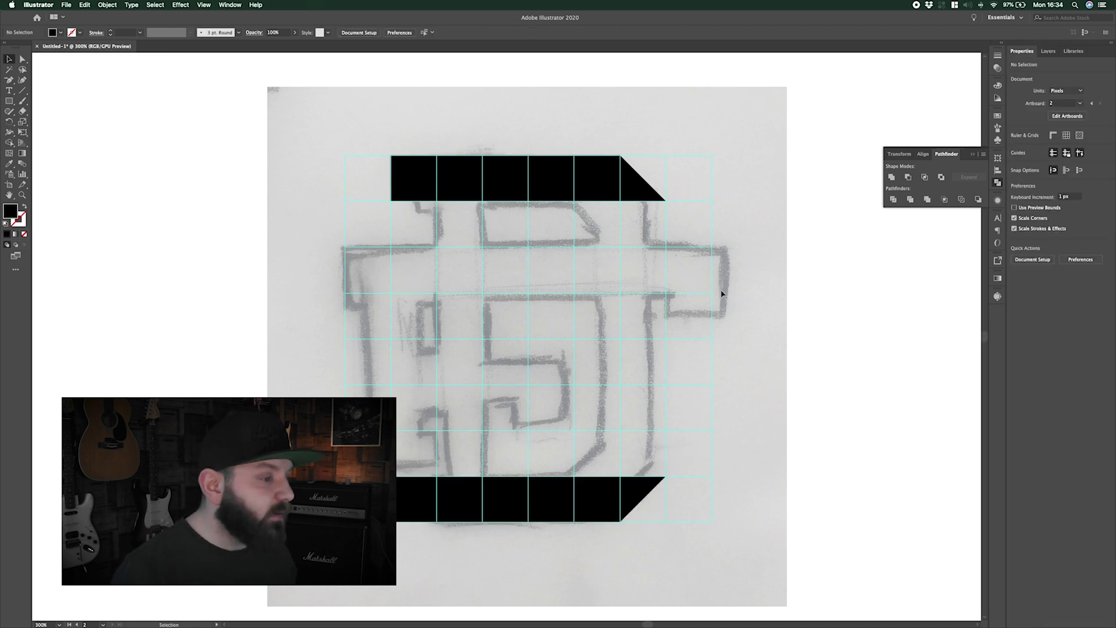
- Draw a black rectangle one cell wide and six cells high joining the angled ends of the D's upper and lower bars
click(10, 101)
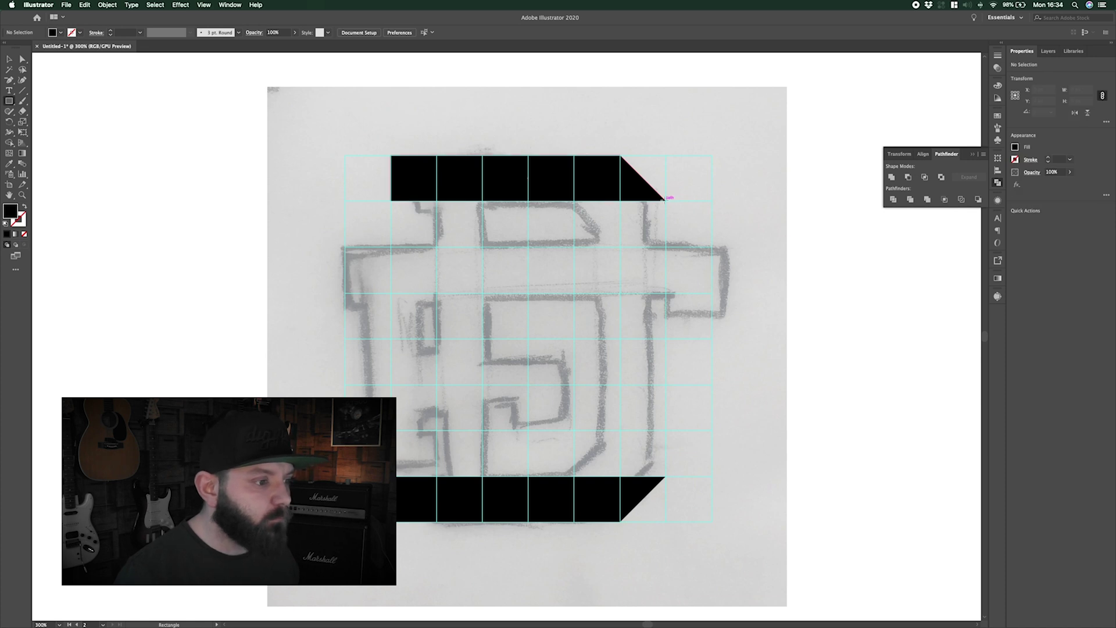
drag(665, 199, 620, 477)
key(super+shift+a)
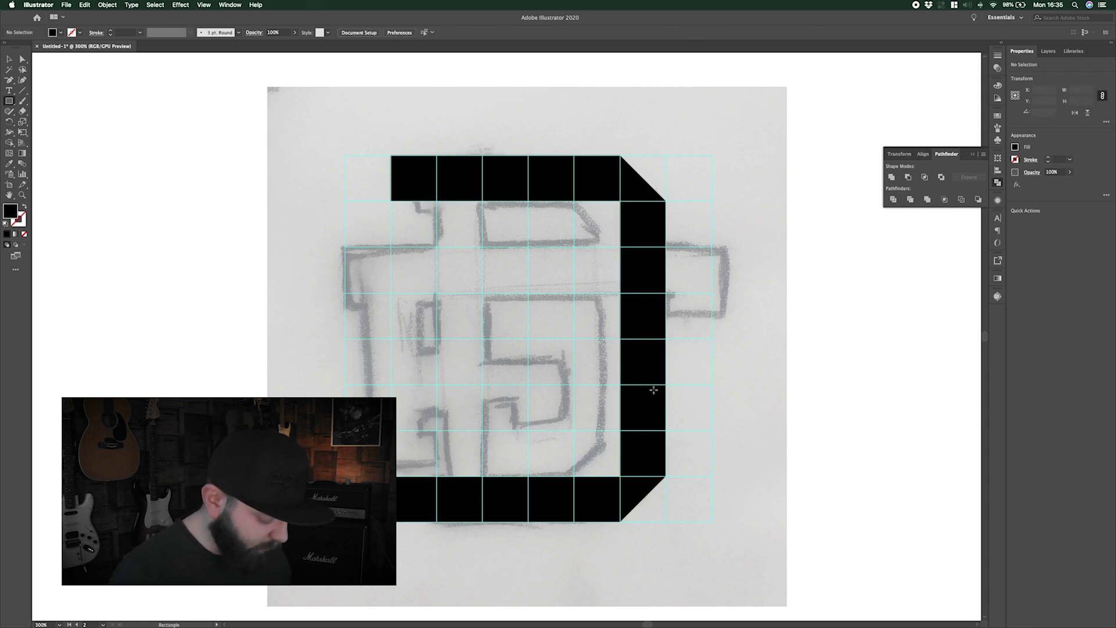
- Duplicate and resize the vertical bar into the D's left stem, the F's stem, an eight-cell crossbar and a five-cell lower arm
key(a)
click(653, 389)
drag(469, 408, 348, 375)
key(super+c)
key(super+f)
drag(368, 202, 474, 381)
drag(412, 365, 504, 274)
drag(575, 269, 712, 269)
drag(547, 267, 546, 405)
drag(711, 407, 574, 407)
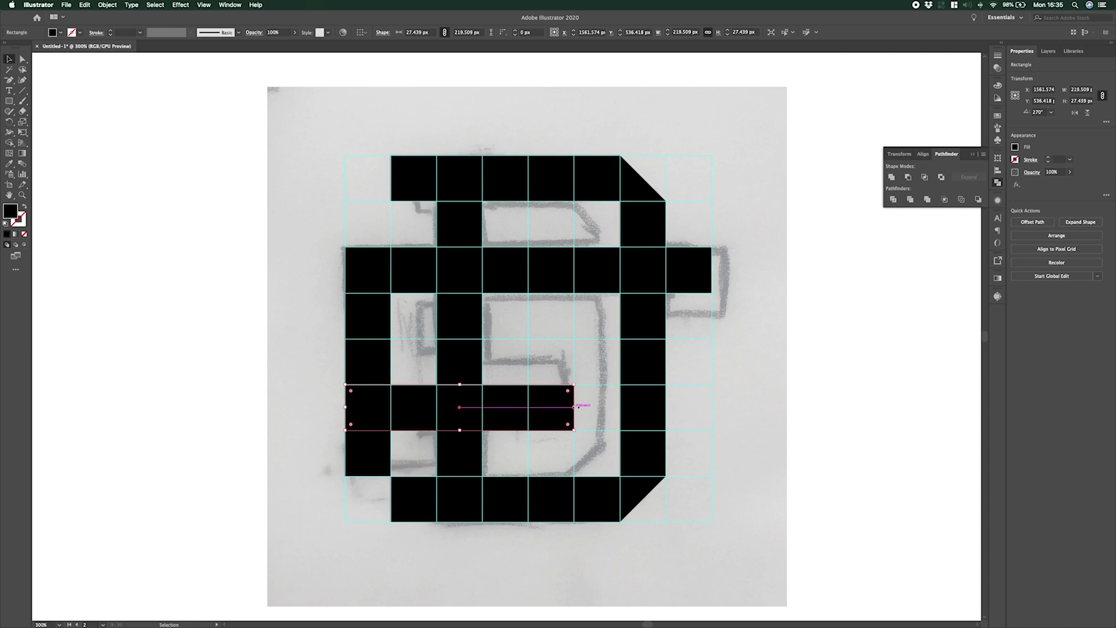
key(super+shift+a)
- Add diagonal blocks at the D's upper and lower right corners to bevel its inner corners
scroll(387, 351, down, 2)
scroll(397, 451, up, 1)
scroll(397, 451, left, 1)
key(p)
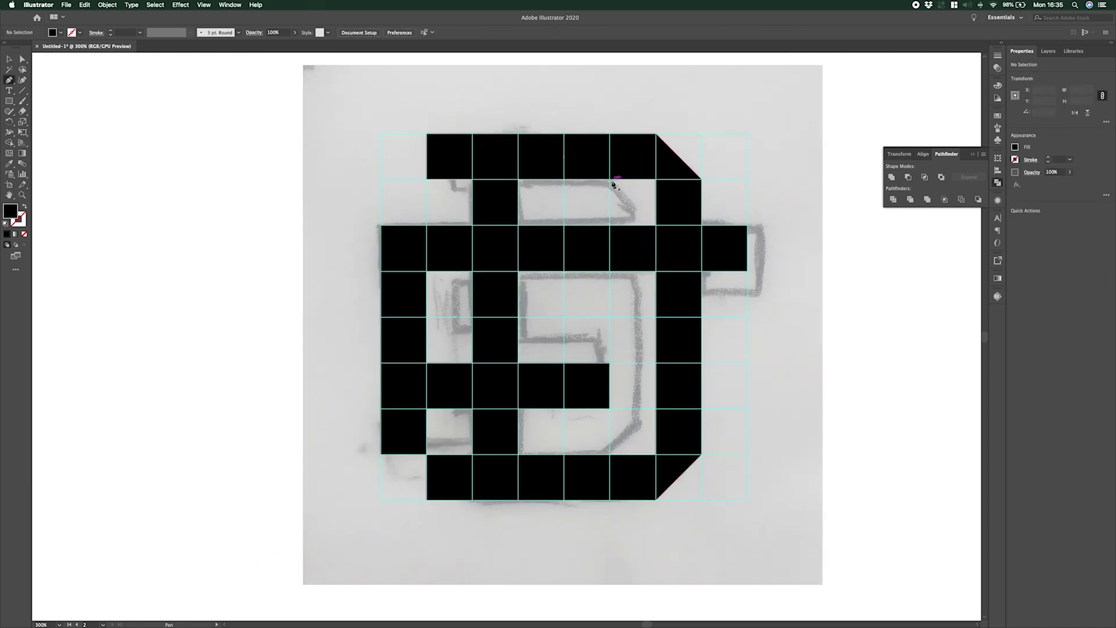
key(v)
drag(544, 397, 605, 297)
drag(678, 260, 668, 349)
drag(642, 361, 674, 453)
key(super+shift+a)
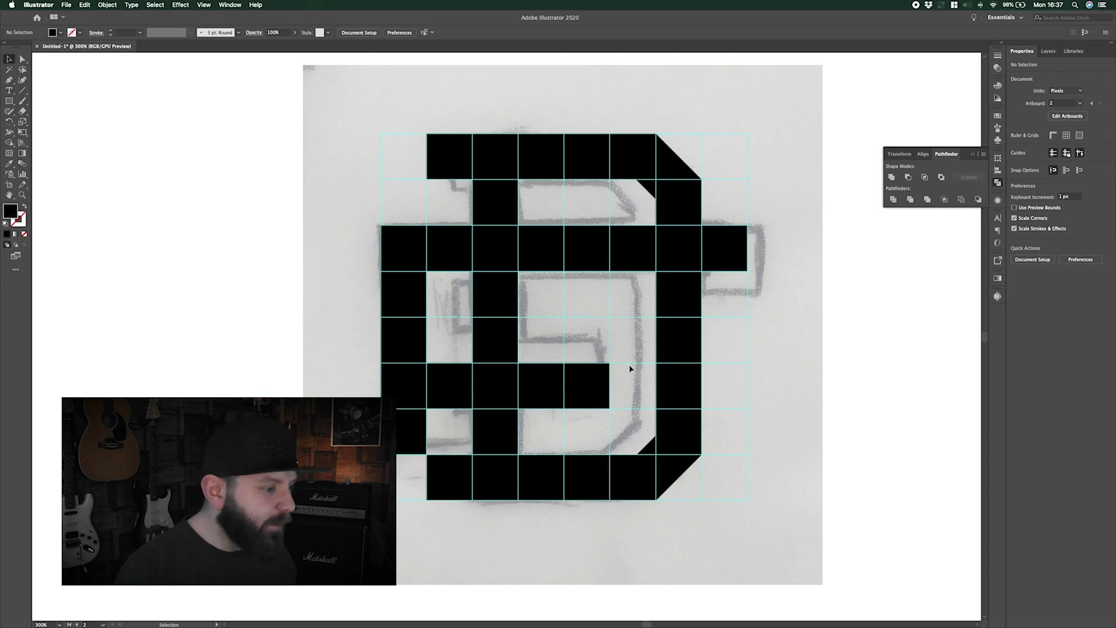
- Move the F's lower arm up one row, and raise the D's lower bar with its diagonal block by one row
drag(587, 397, 589, 378)
drag(592, 376, 594, 330)
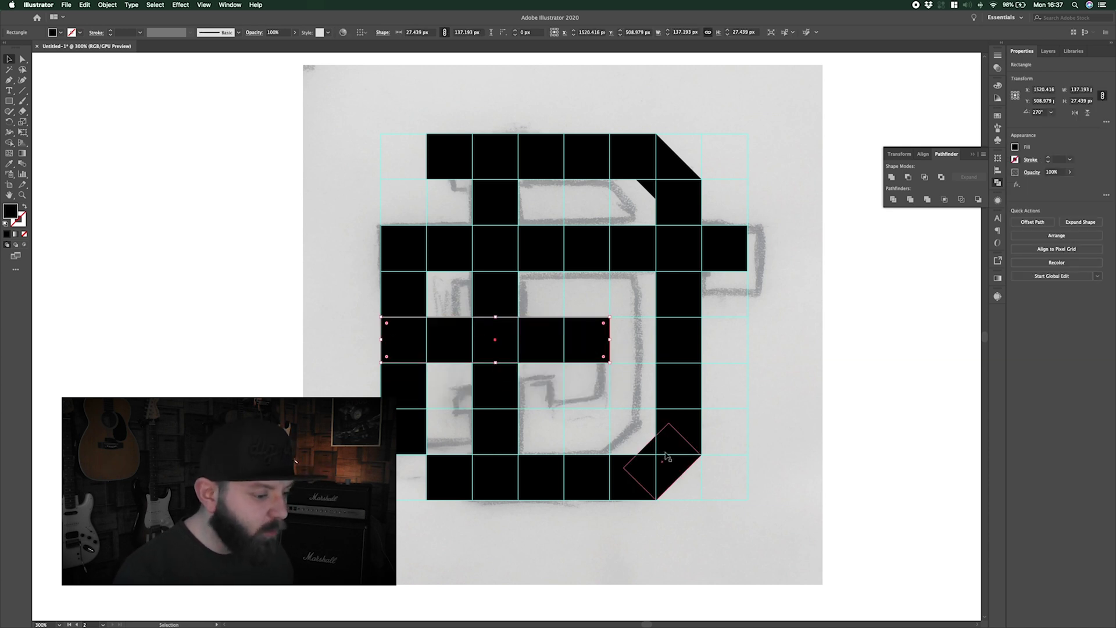
click(642, 470)
shift+click(592, 476)
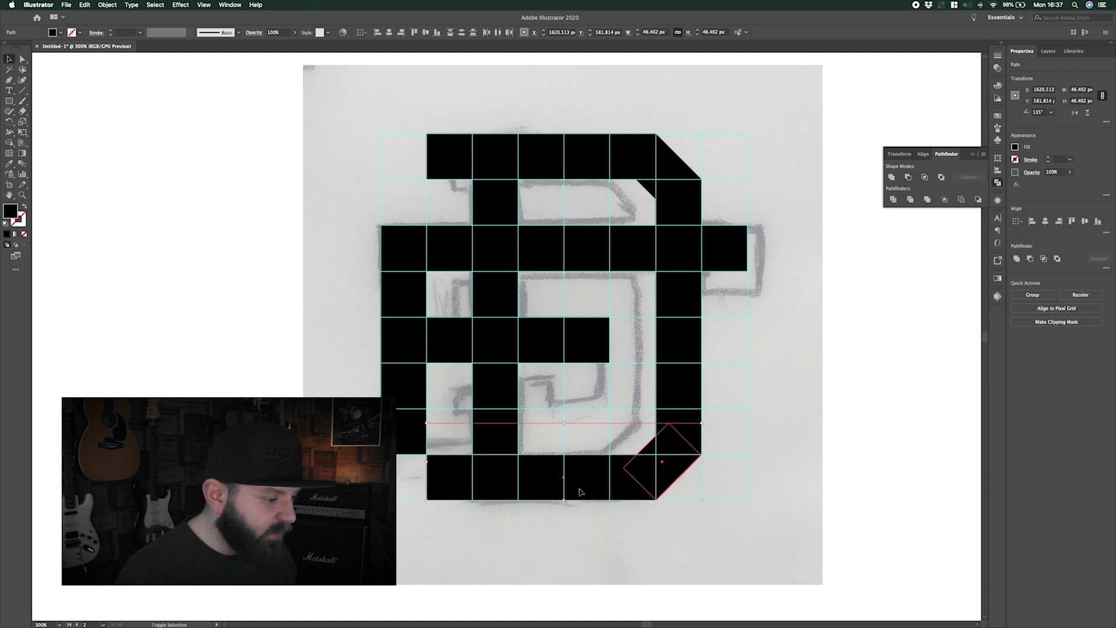
drag(581, 491, 588, 447)
click(613, 505)
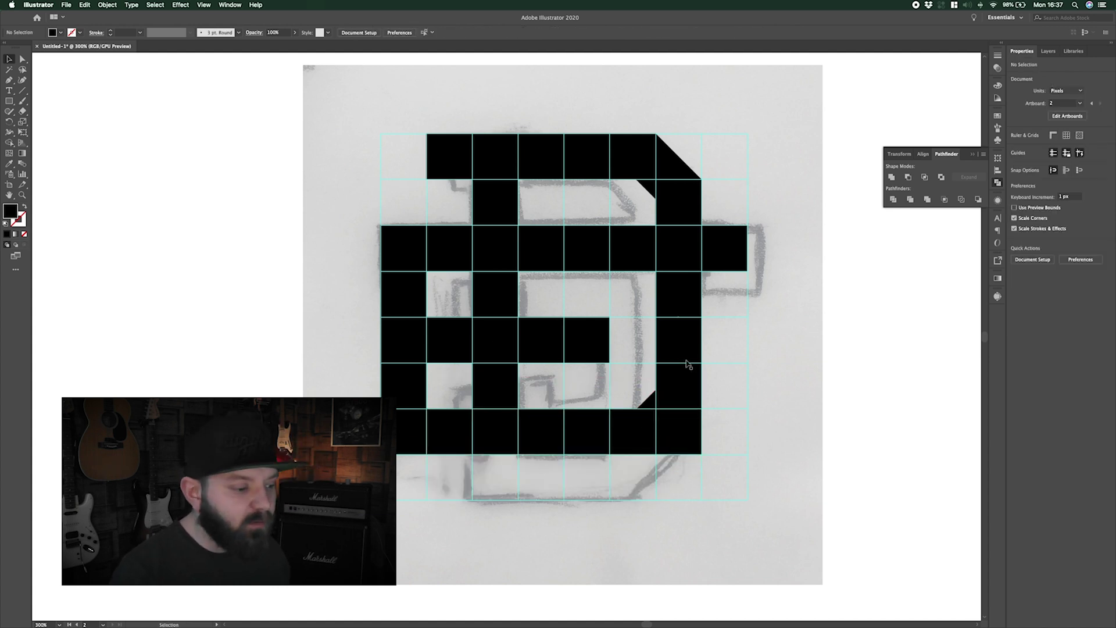
- Shorten the D's right vertical bar by one cell so it ends at the raised lower bar's angled corner
click(684, 441)
drag(679, 455, 681, 409)
click(724, 403)
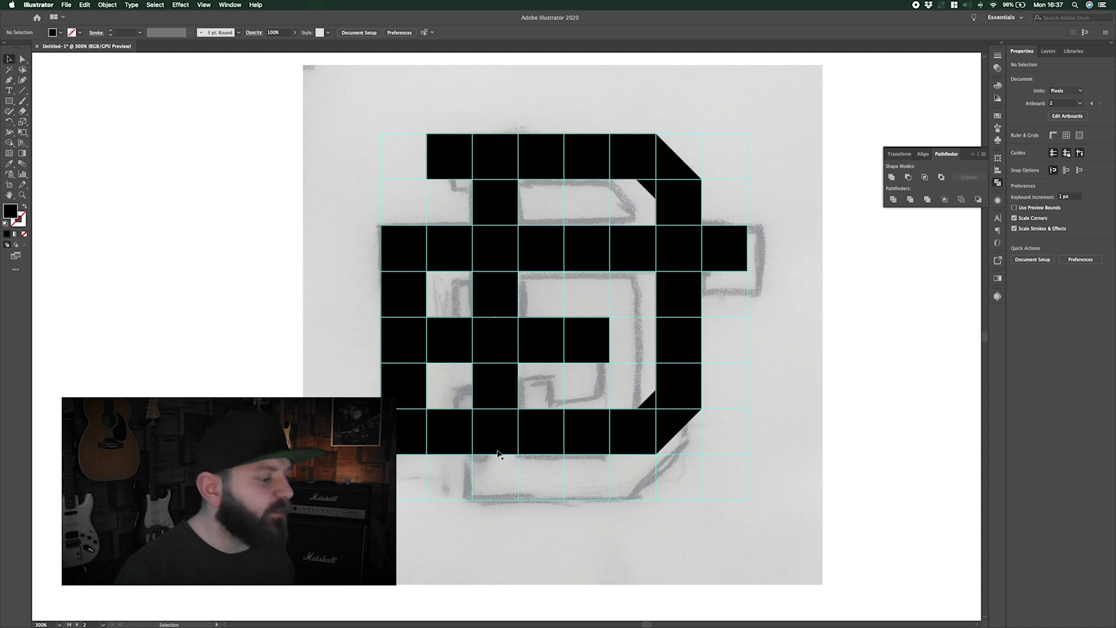
- Shorten the left ends of the D's upper and lower bars by half a cell
click(433, 431)
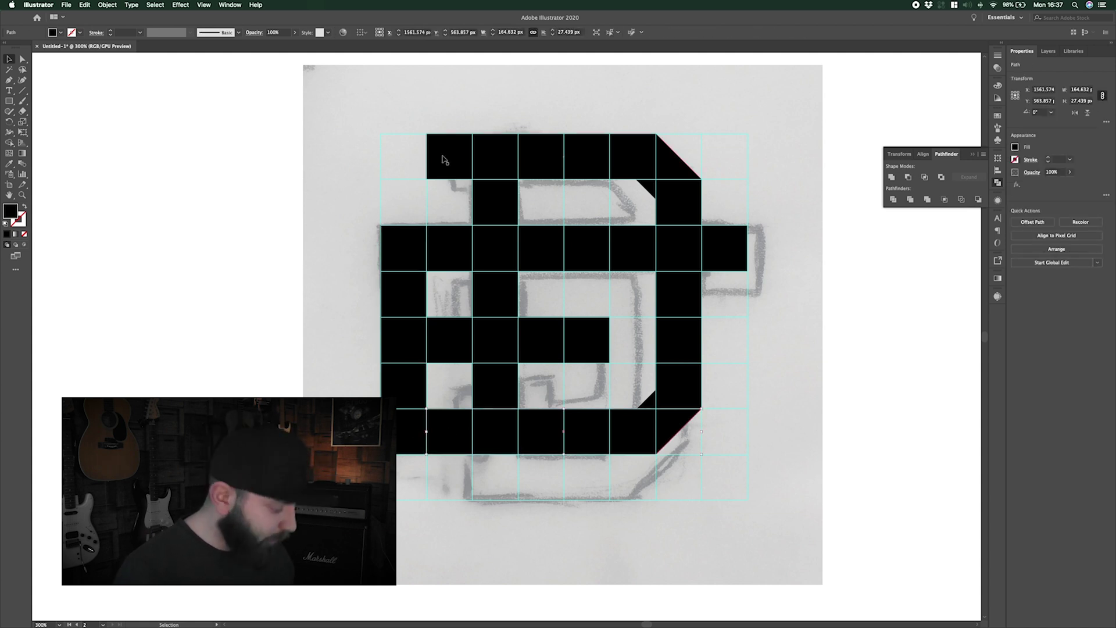
shift+click(444, 160)
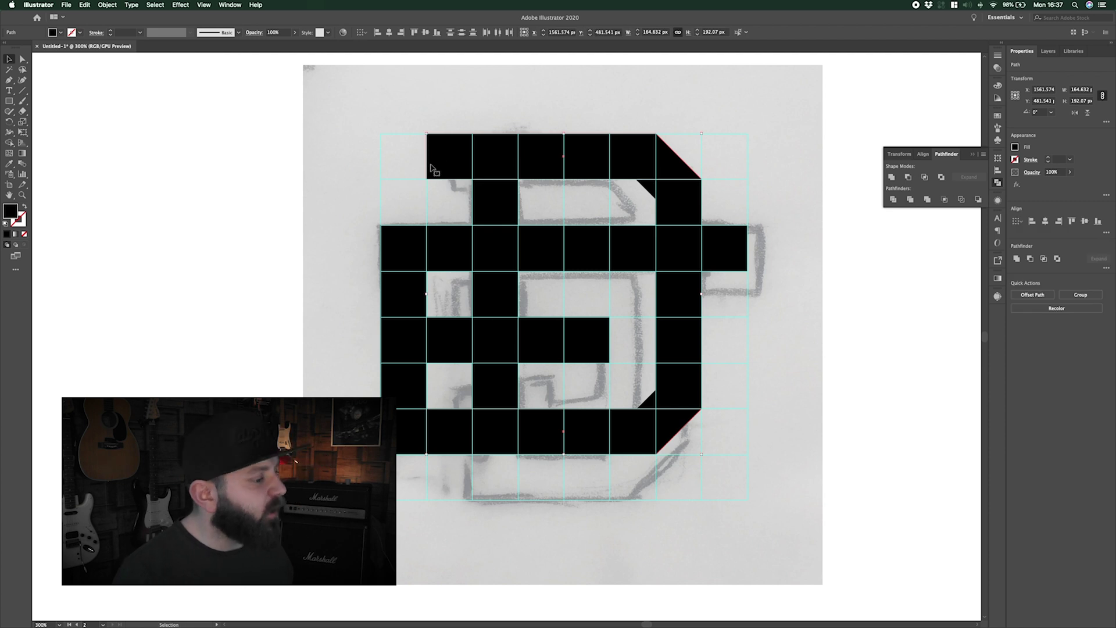
click(450, 156)
drag(427, 156, 450, 157)
click(457, 431)
drag(430, 436, 449, 436)
click(609, 356)
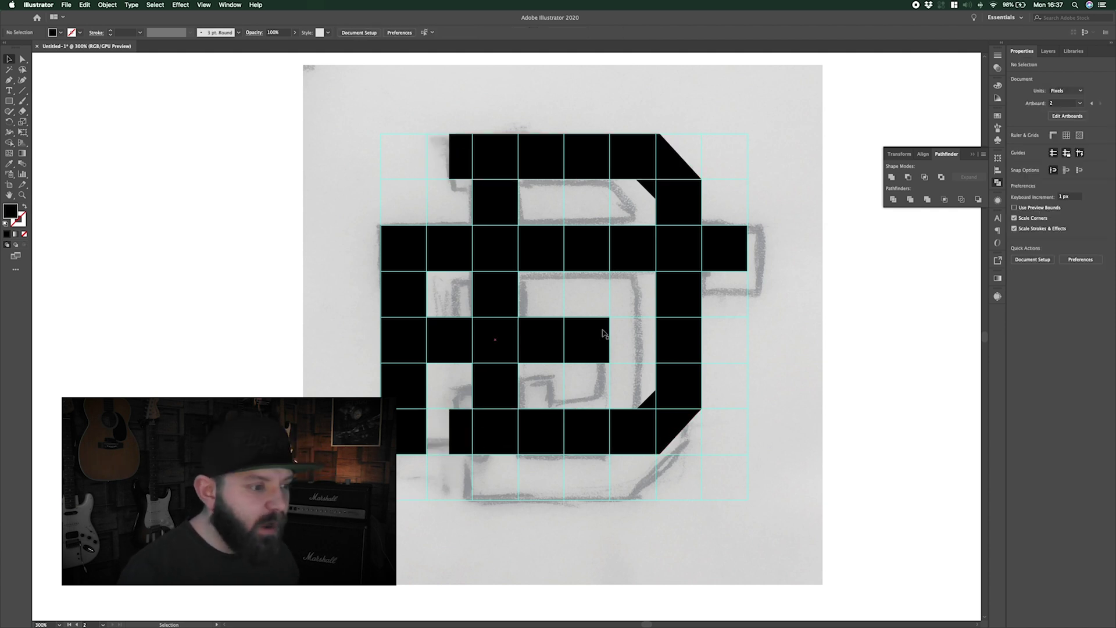
- Draw a black rectangle about 27 by 14 px beneath the right end of the F's lower arm as its serif
click(9, 101)
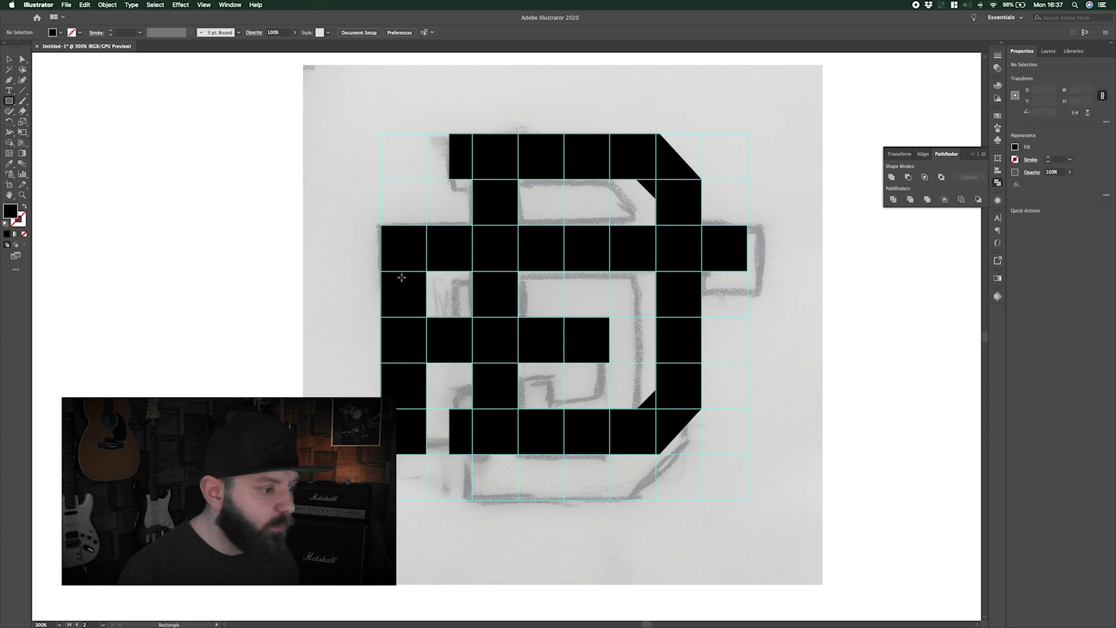
drag(609, 360, 564, 385)
key(v)
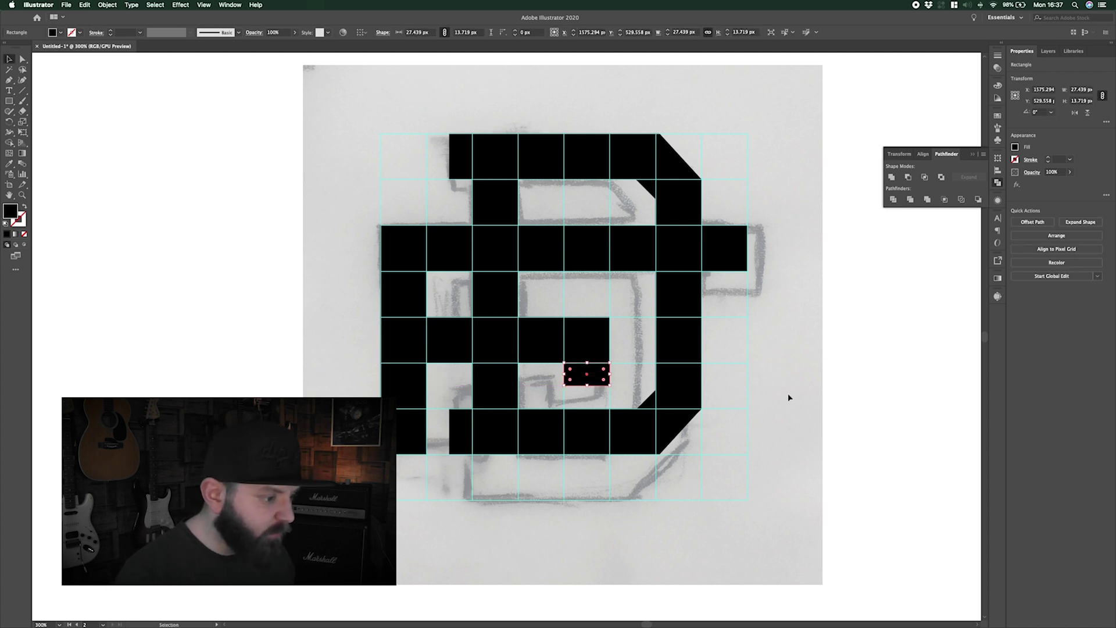
click(787, 393)
- Copy the serif beneath the long crossbar's right end, then shift it and extend the crossbar half a cell to the right
drag(621, 359, 745, 273)
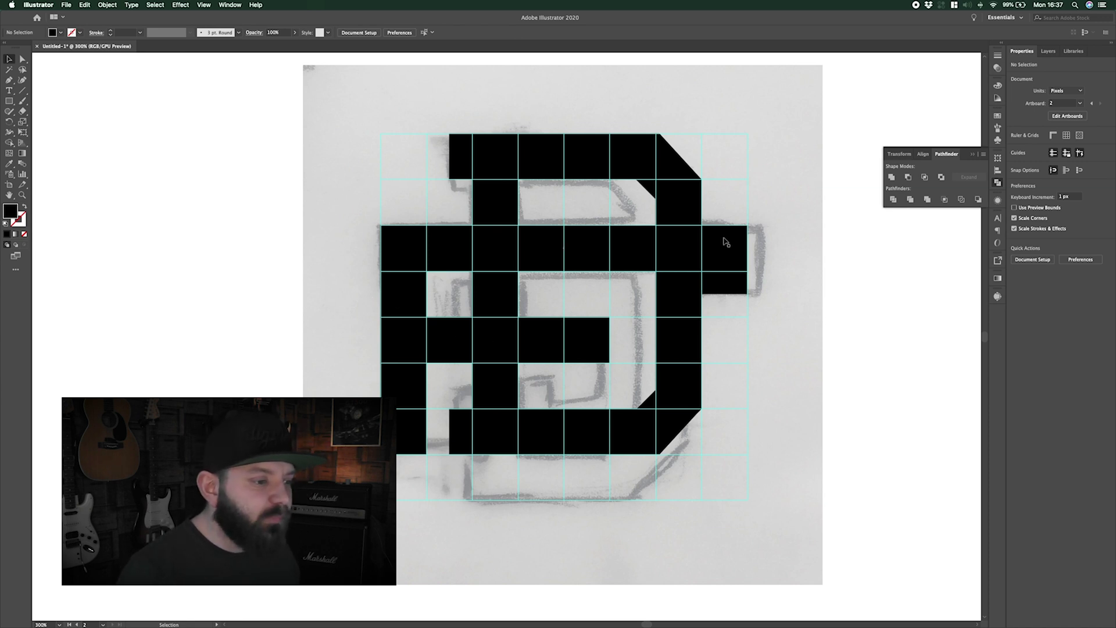
drag(727, 289, 750, 290)
click(748, 252)
mouse_move(750, 252)
mouse_down()
mouse_move(780, 253)
mouse_move(771, 251)
mouse_up()
click(810, 260)
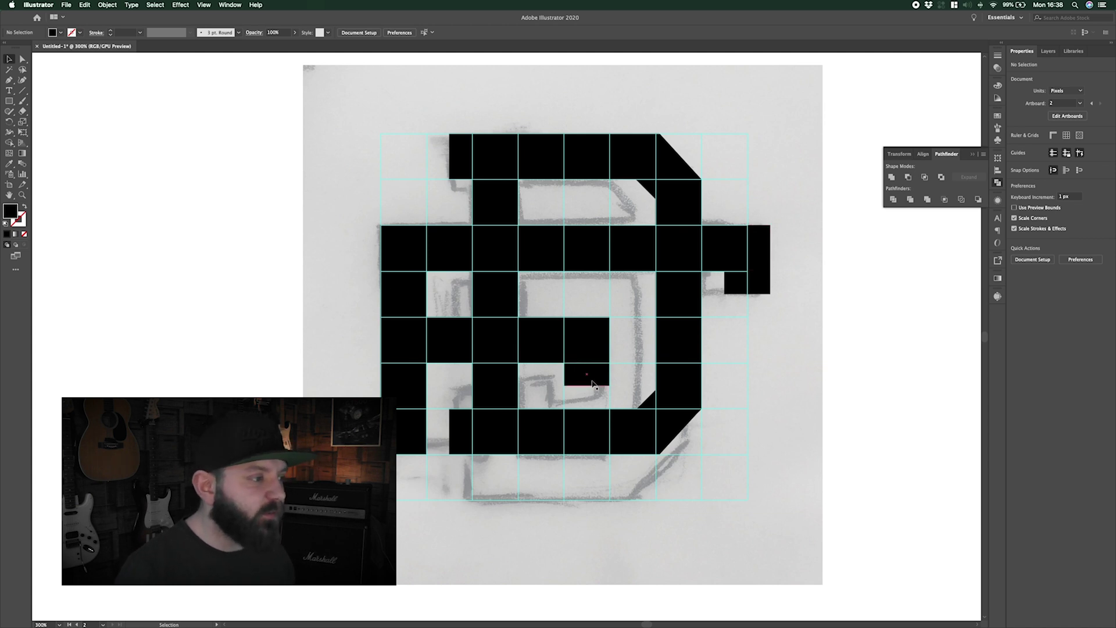
- Hide the guides and review the overall monogram against the sketch
key(super+semicolon)
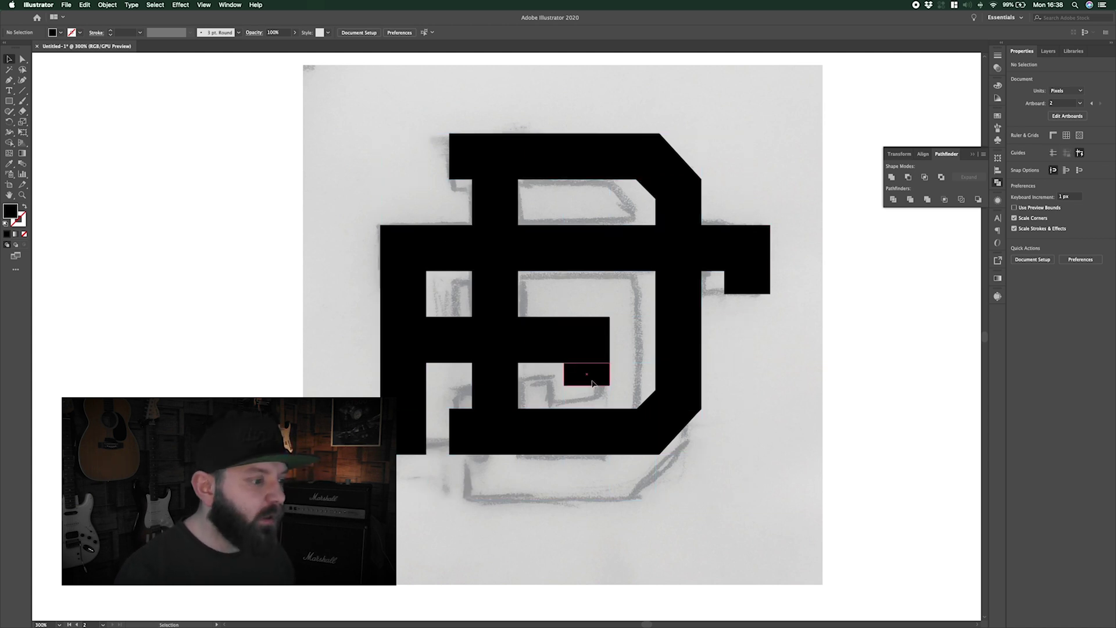
key(super+minus)
key(super+minus)
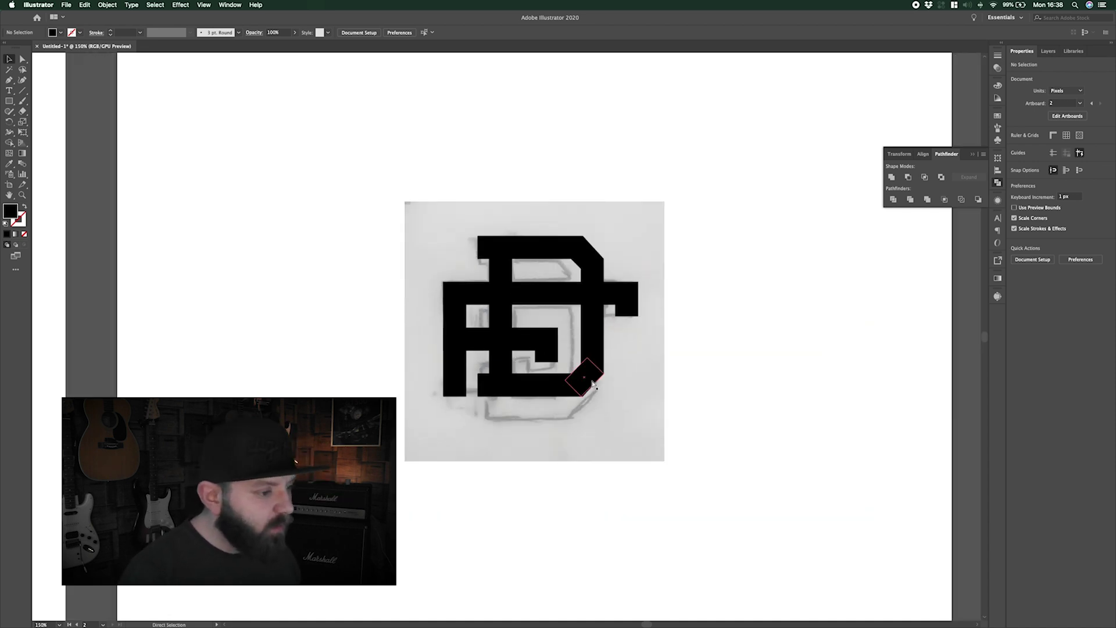
key(super+equal)
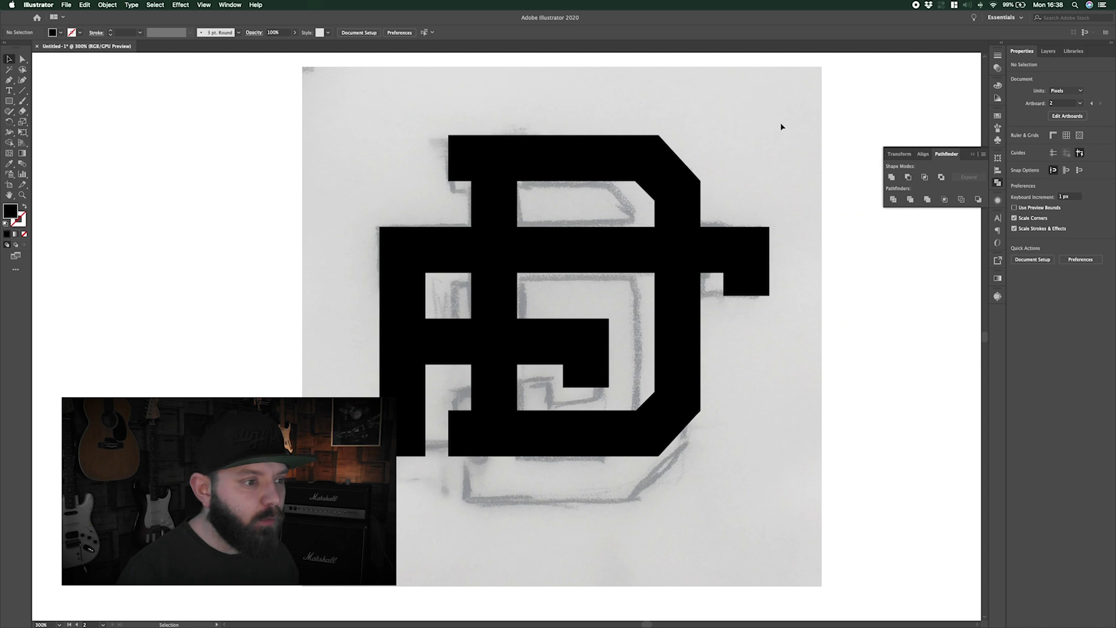
- Duplicate all the bars of the monogram and place the copy in the empty space to the right of the original
key(super+a)
key(super+minus)
key(super+minus)
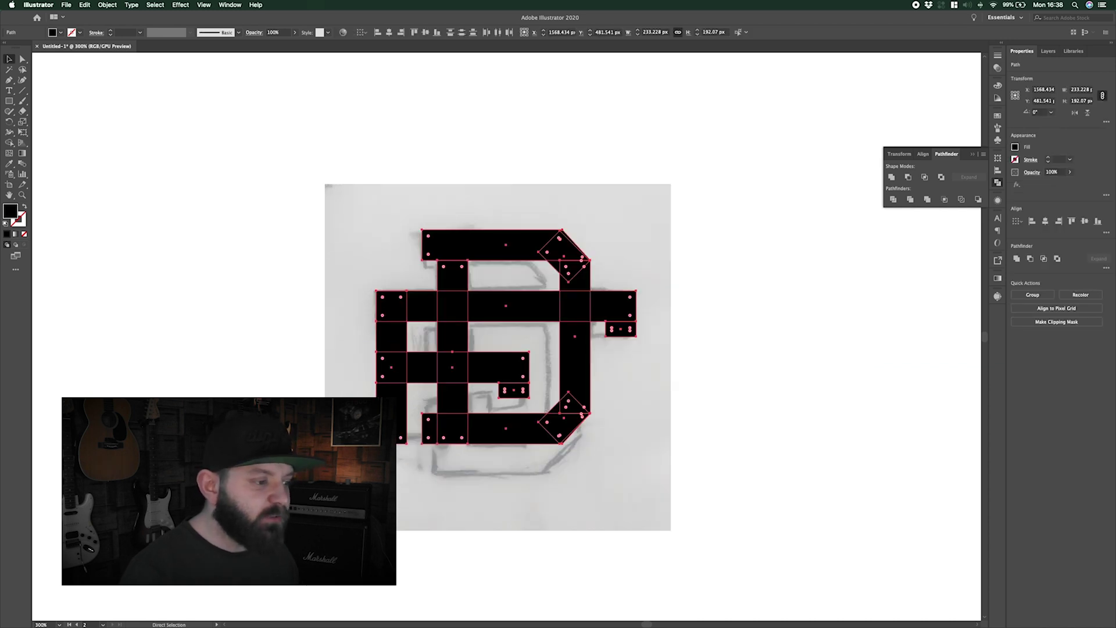
drag(553, 366, 891, 371)
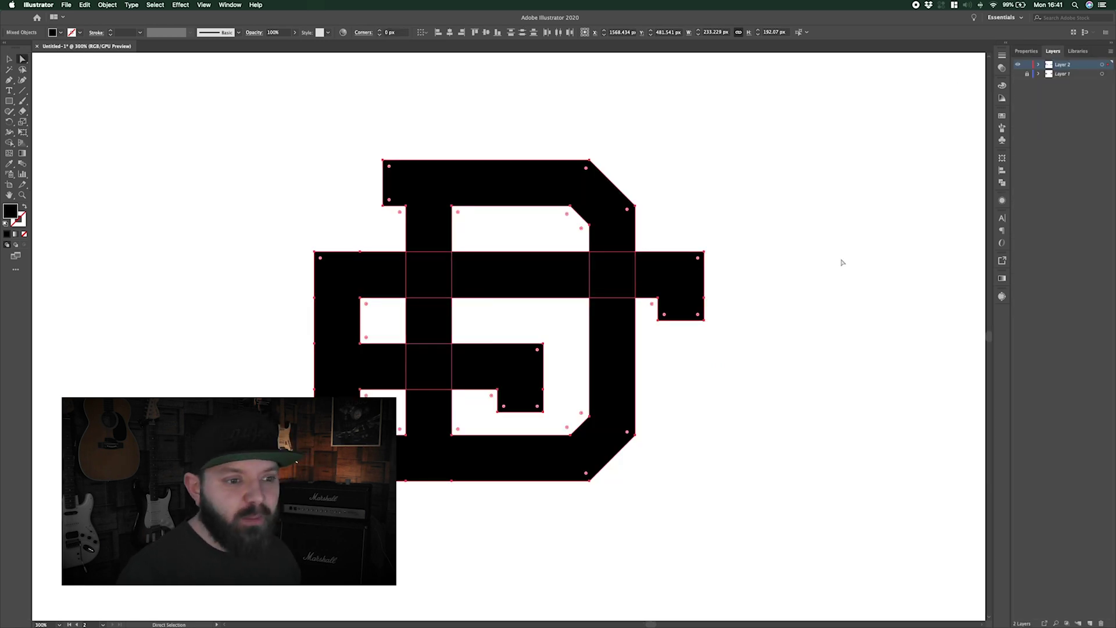
- Unite all the overlapping bars of the selected monogram into one shape with Pathfinder
click(1003, 182)
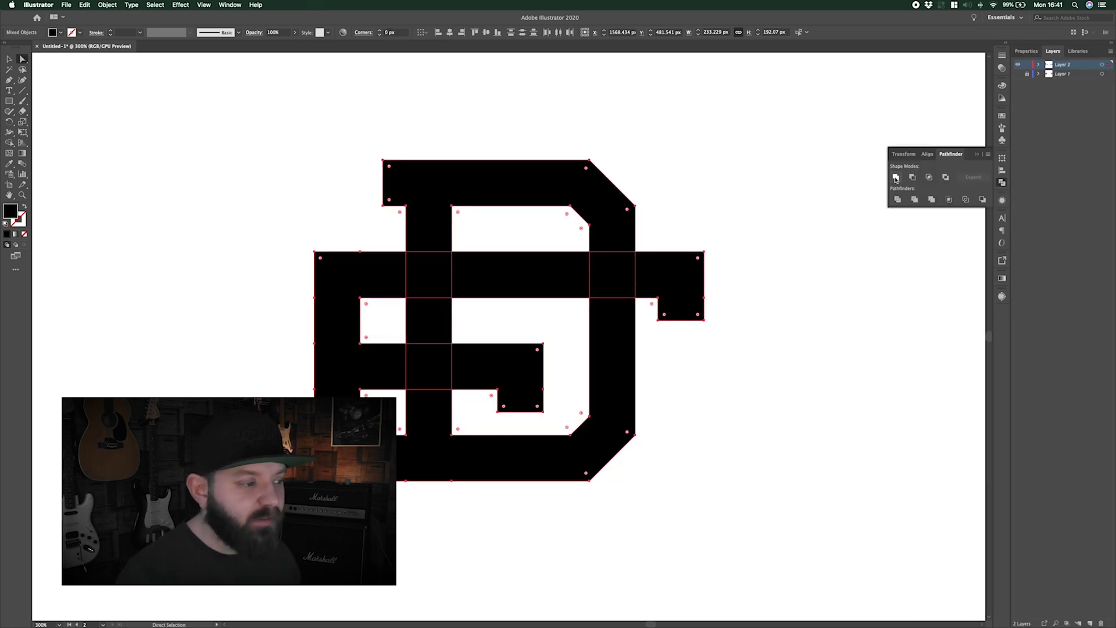
click(897, 178)
click(436, 157)
drag(500, 184, 440, 179)
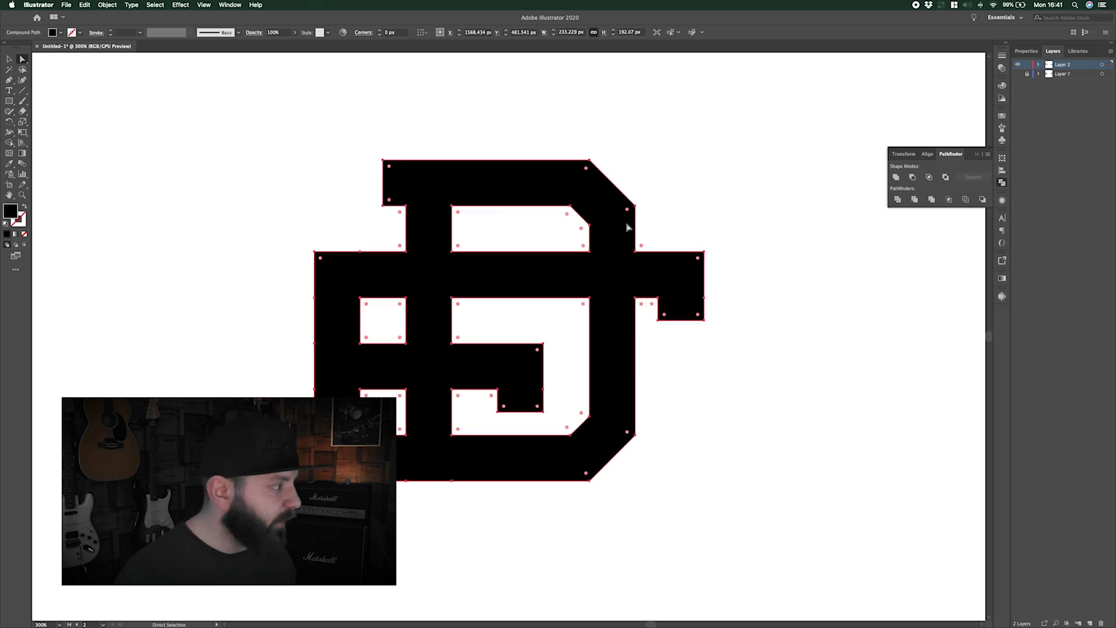
- Swap the fill and stroke of the united monogram so it has a black outline and no fill
key(super+minus)
key(super+minus)
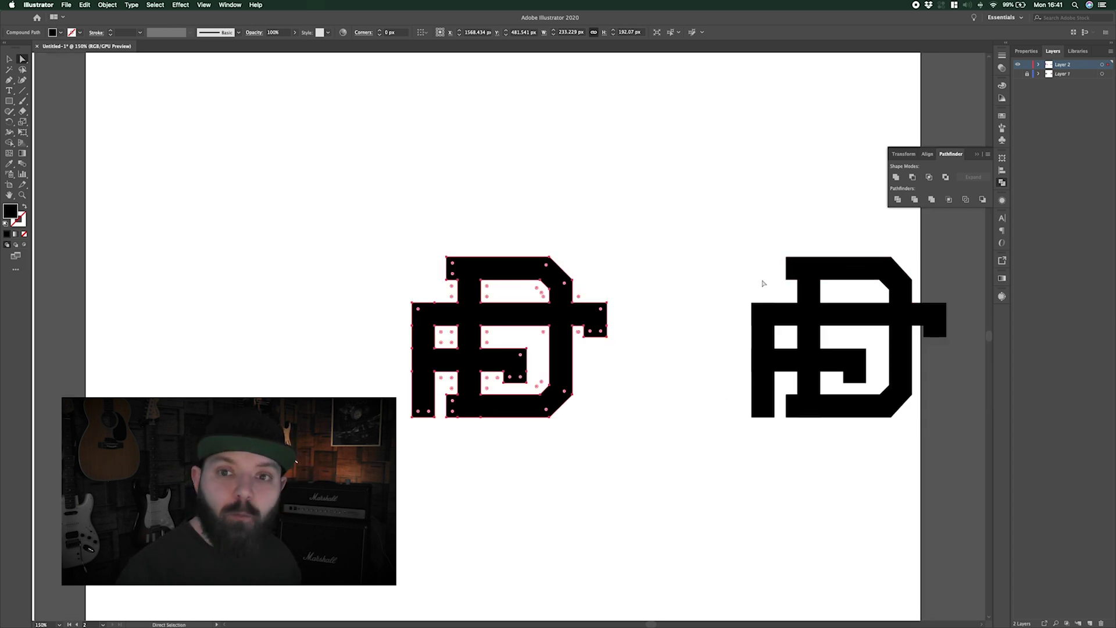
drag(643, 333, 745, 361)
key(super+plus)
key(super+plus)
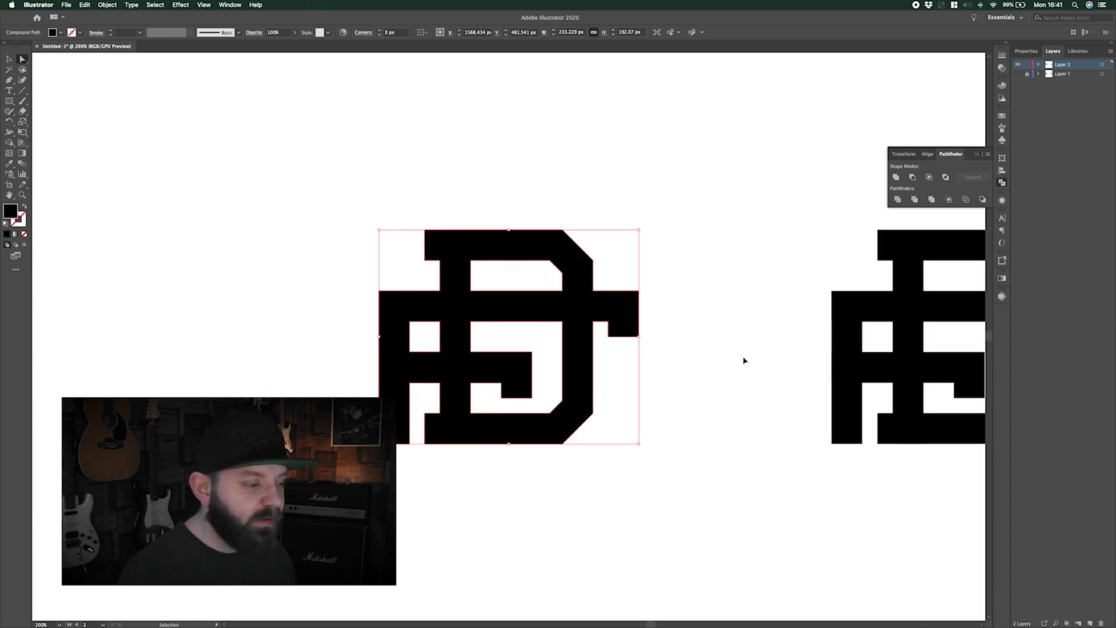
drag(529, 377, 561, 373)
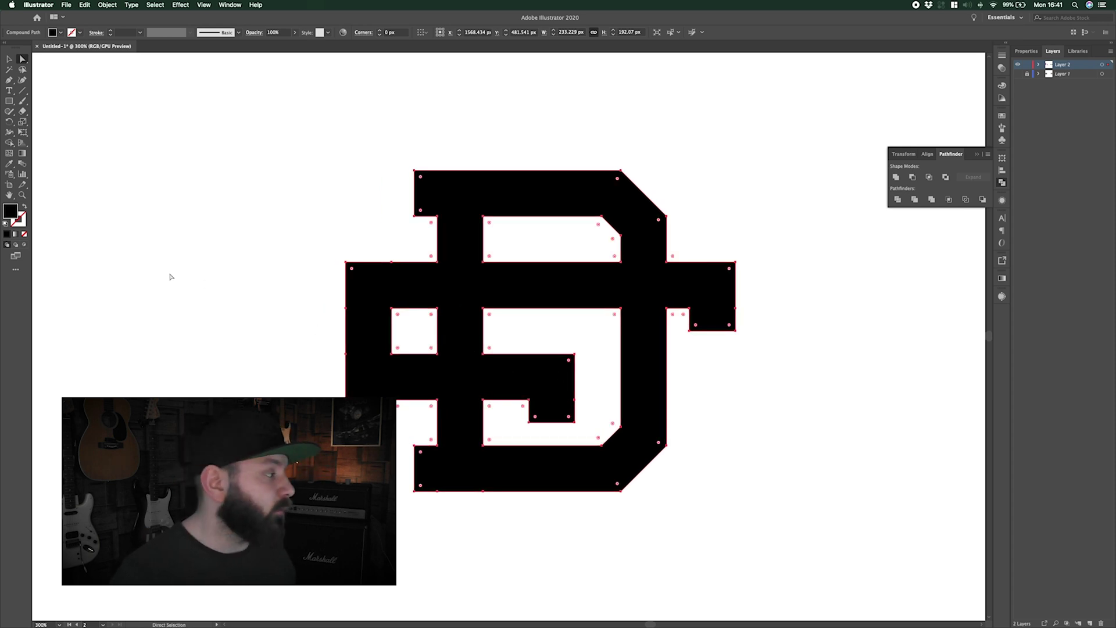
click(24, 207)
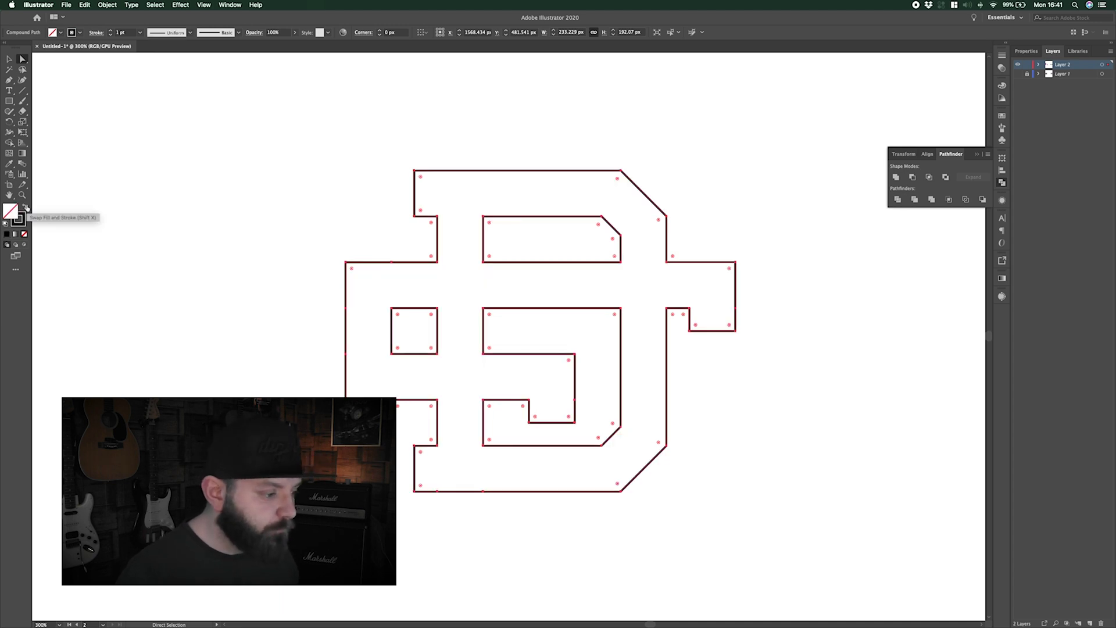
- Set the monogram outline's stroke weight to 5 pt and deselect the artwork
click(130, 33)
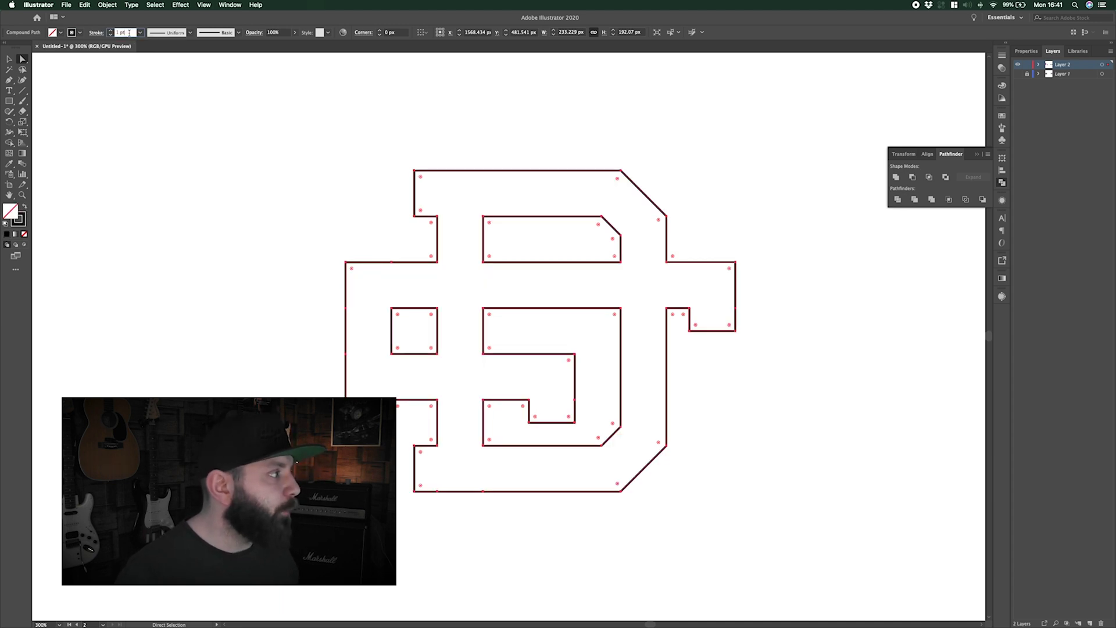
key(Up)
key(Up)
key(Up)
key(Up)
key(Up)
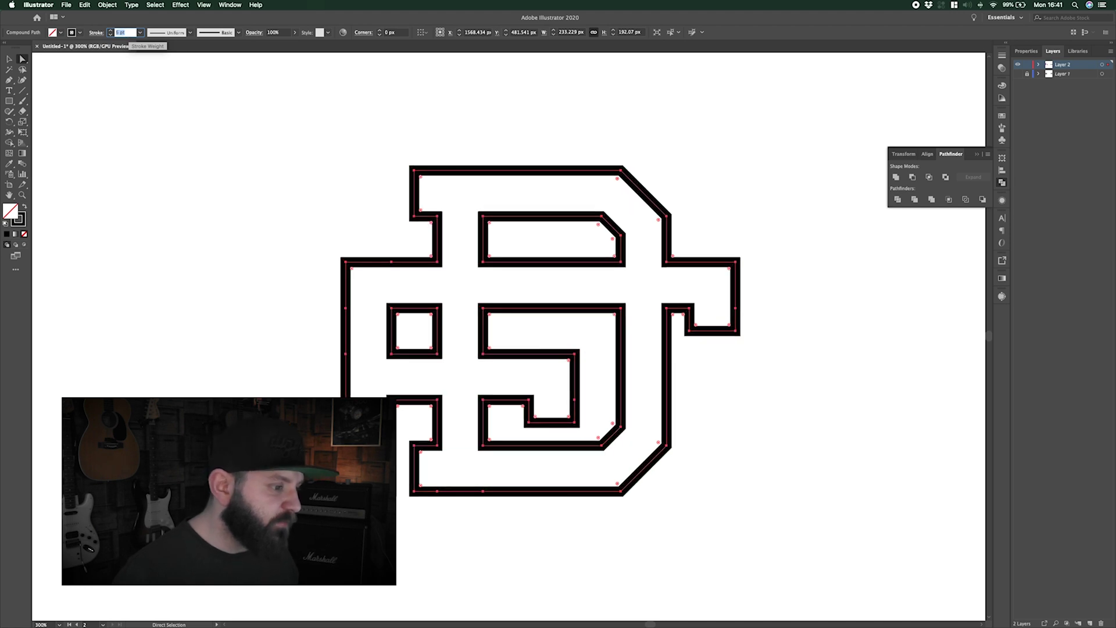
click(815, 473)
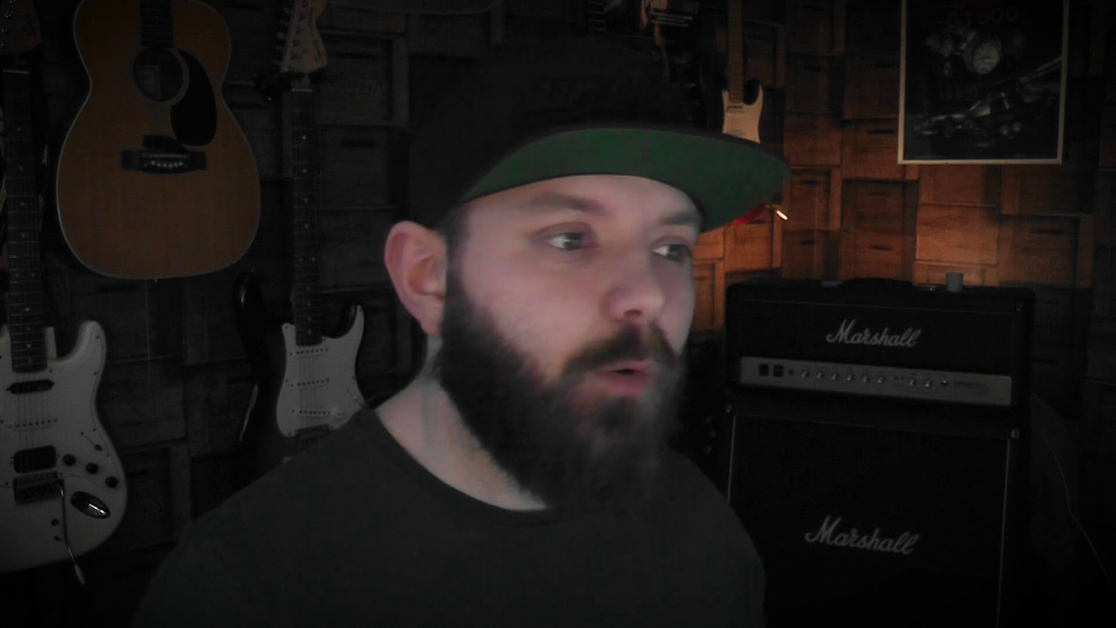